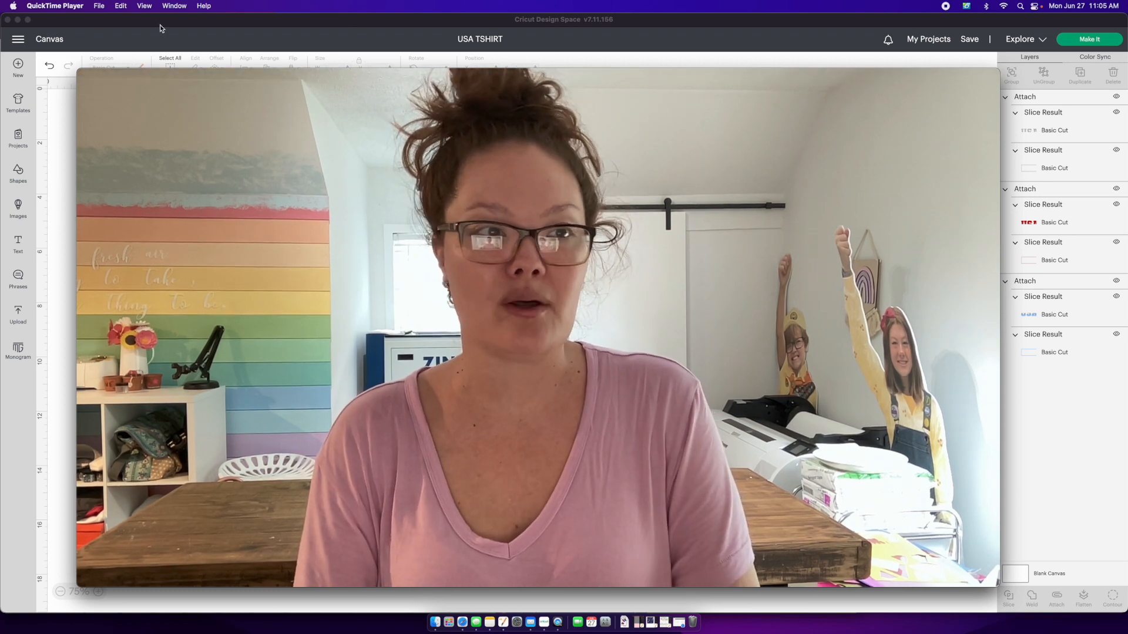
# Step: Shrink the Movie Recording window, move it clear of the USA design, and return to Cricut Design Space
pyautogui.moveTo(77, 69); pyautogui.dragTo(687, 395)
pyautogui.moveTo(752, 425); pyautogui.dragTo(883, 450)
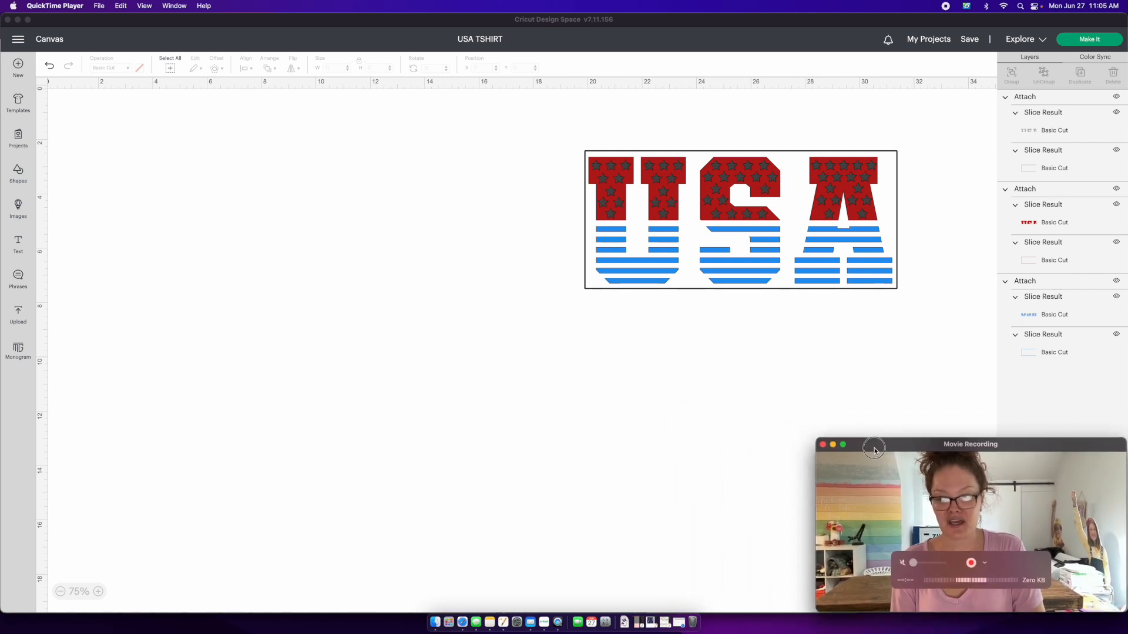
pyautogui.click(669, 380)
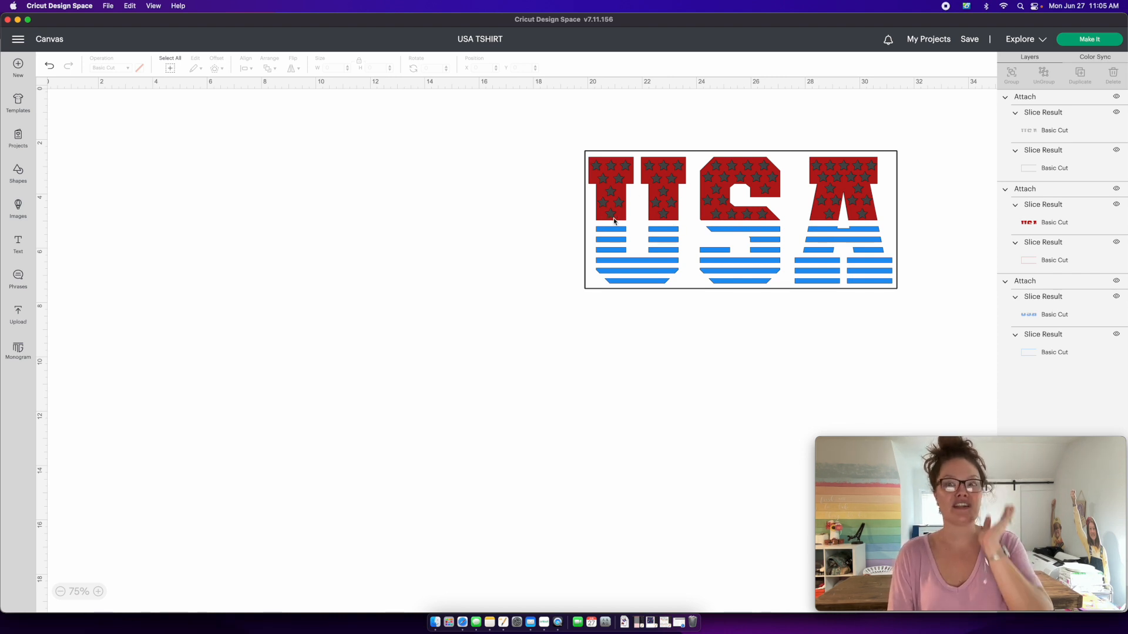
# Step: Switch to the dafont.com page in Safari, show its full address, and download the Varsity Team font
pyautogui.moveTo(3, 116); pyautogui.dragTo(29, 111)
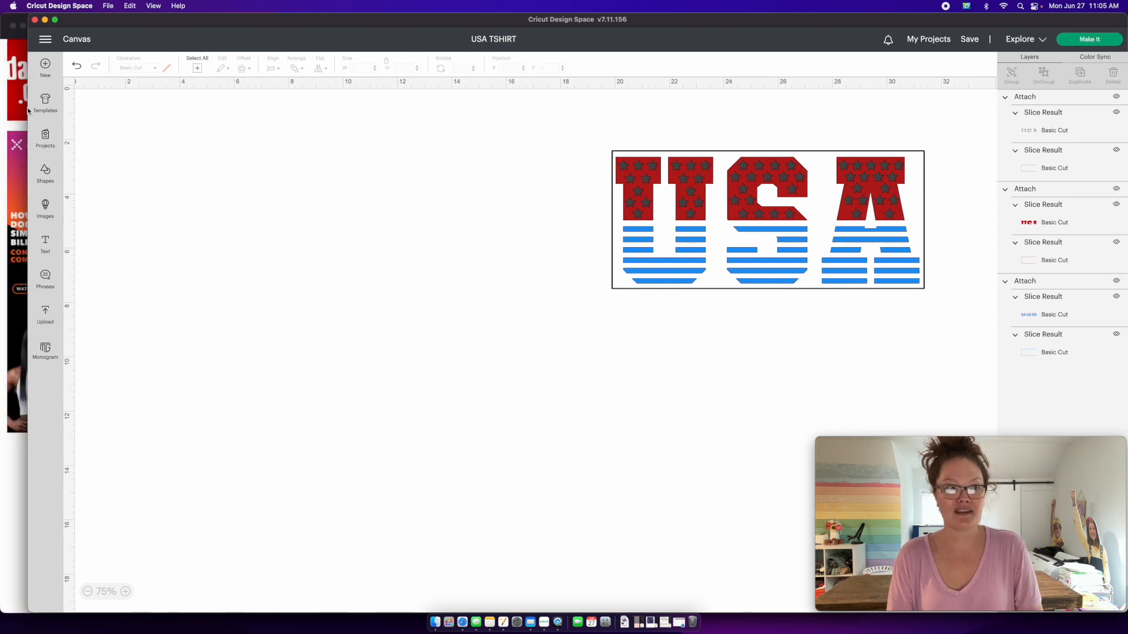
pyautogui.click(4, 135)
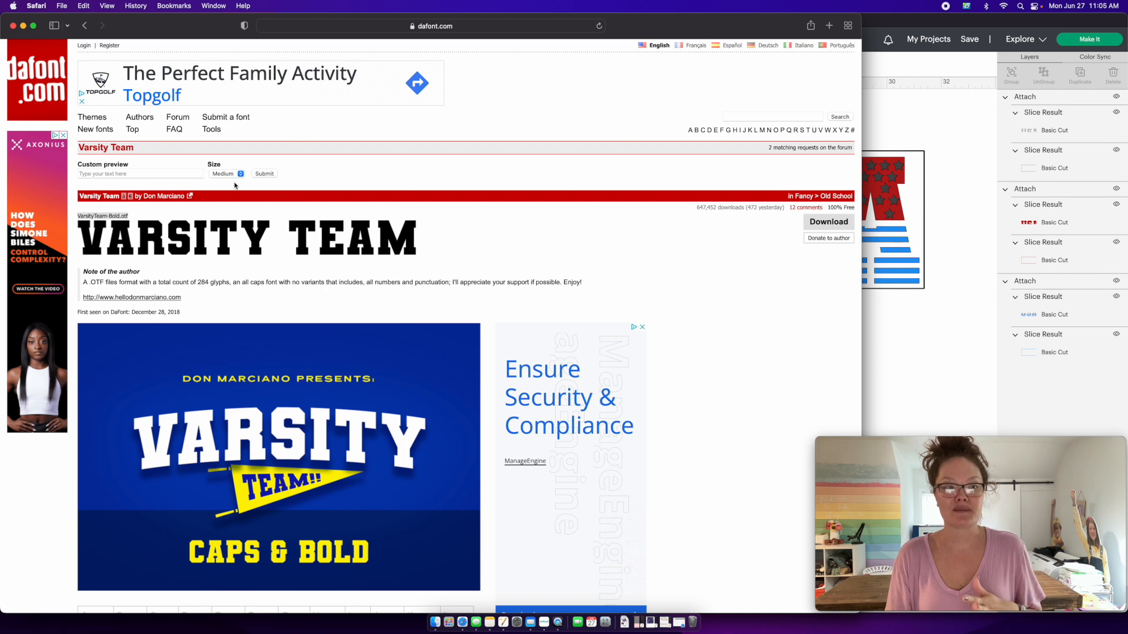
pyautogui.click(381, 26)
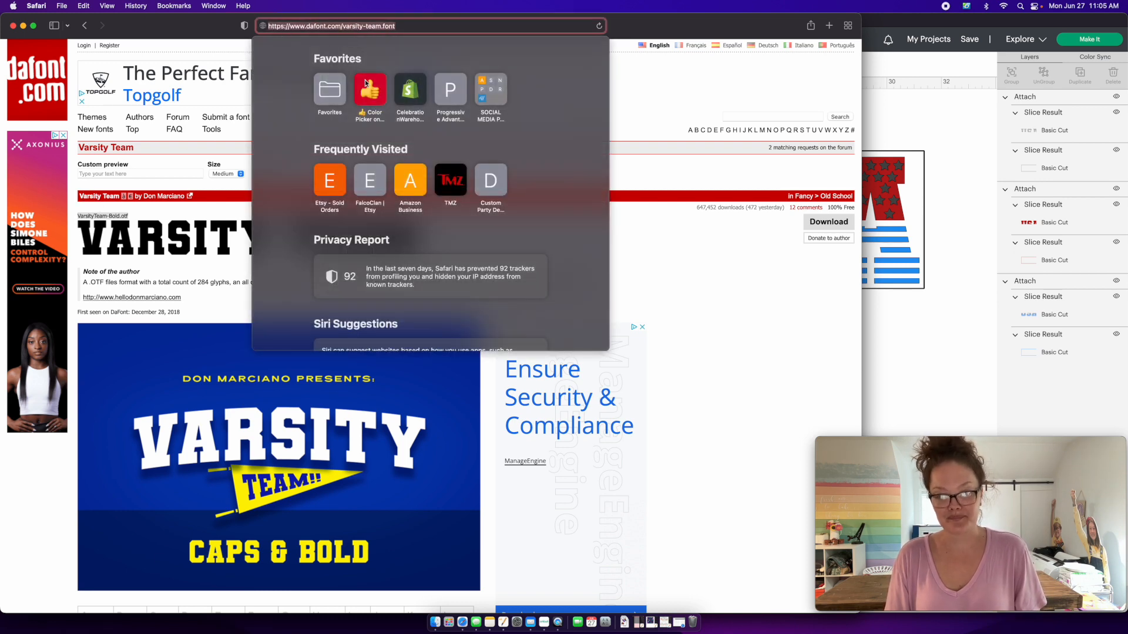
pyautogui.click(644, 239)
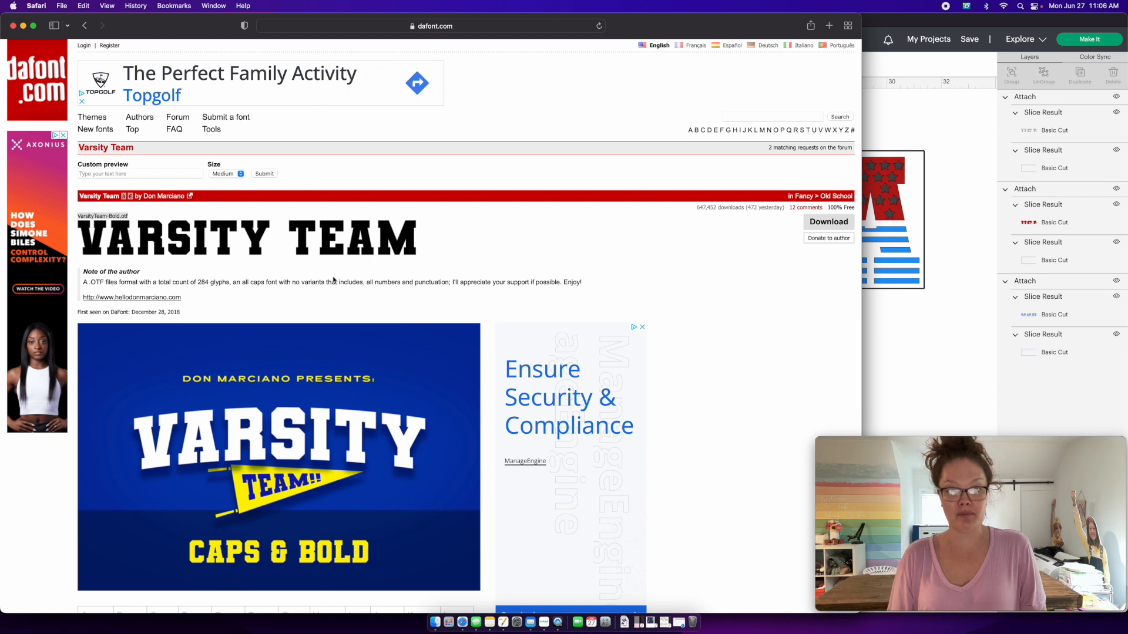
pyautogui.click(837, 228)
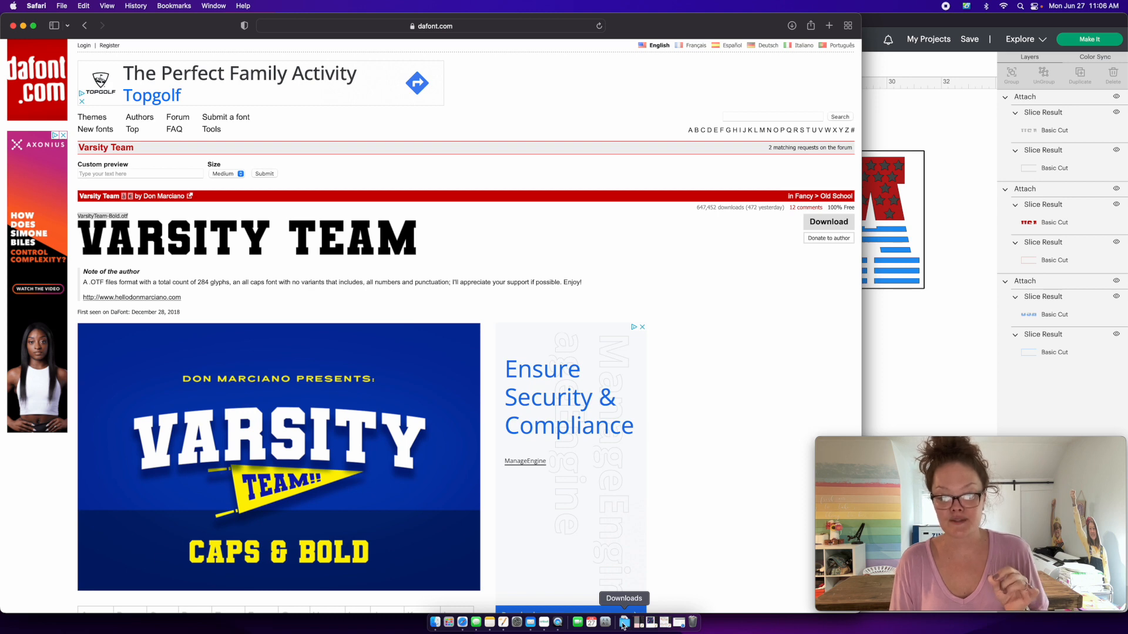
# Step: Open the downloaded varsity_team folder and preview the VarsityTeam-Bold.otf font file
pyautogui.click(624, 625)
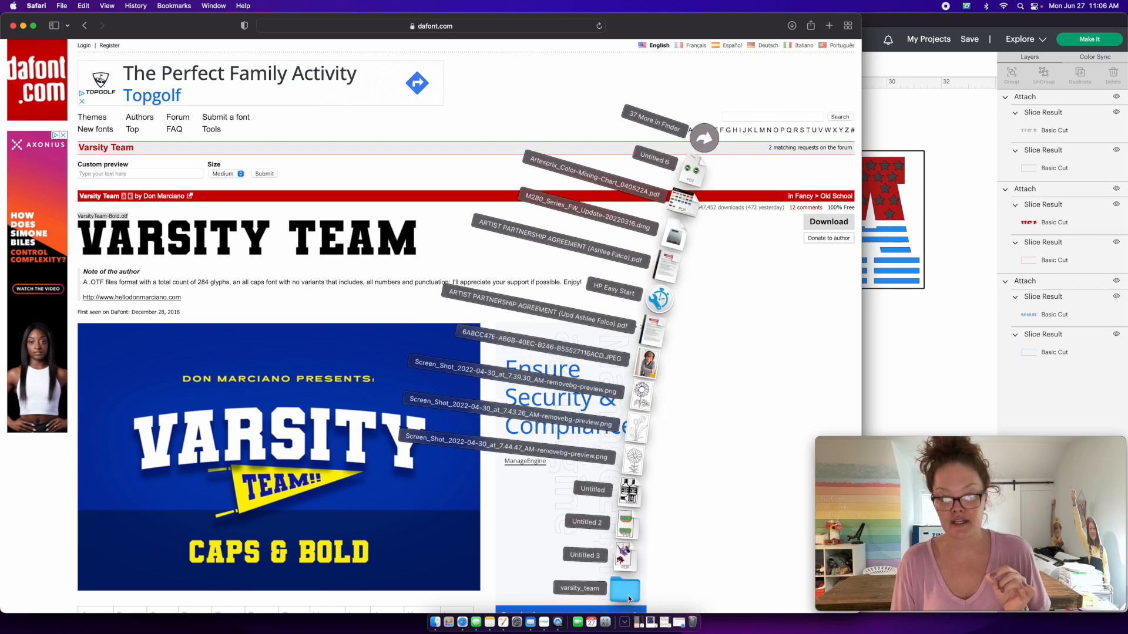
pyautogui.click(624, 590)
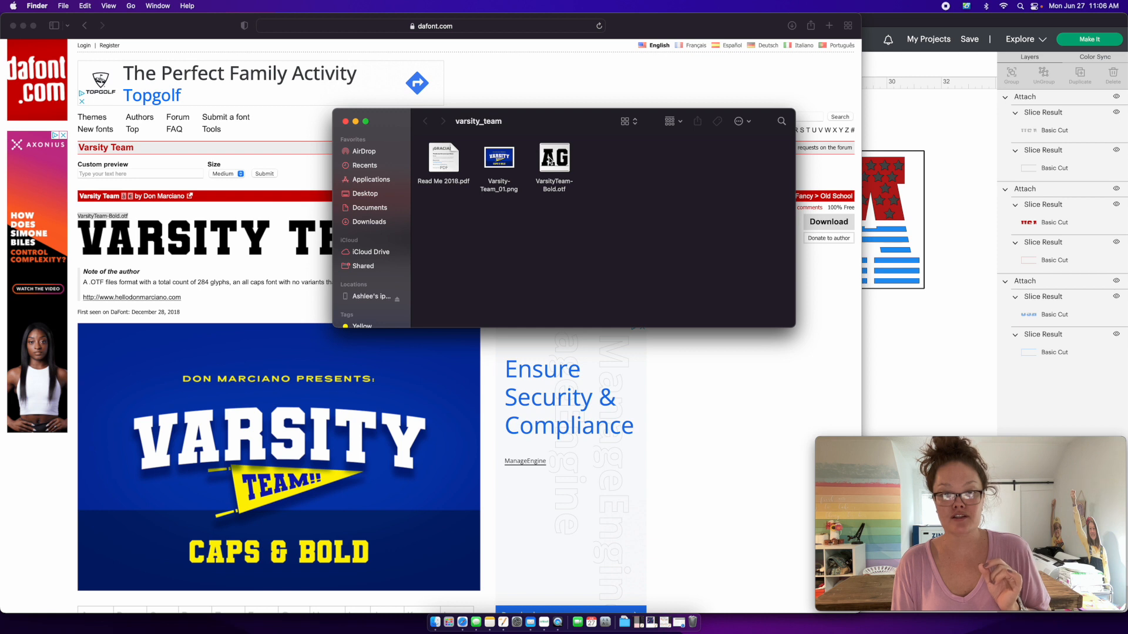
pyautogui.click(550, 160)
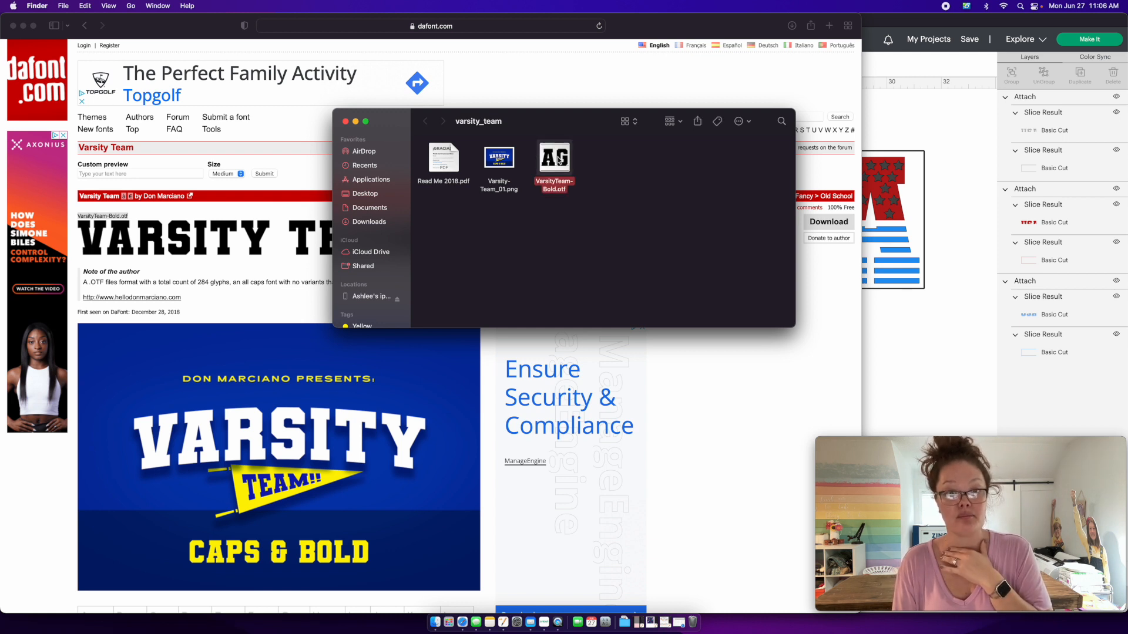
pyautogui.doubleClick(559, 160)
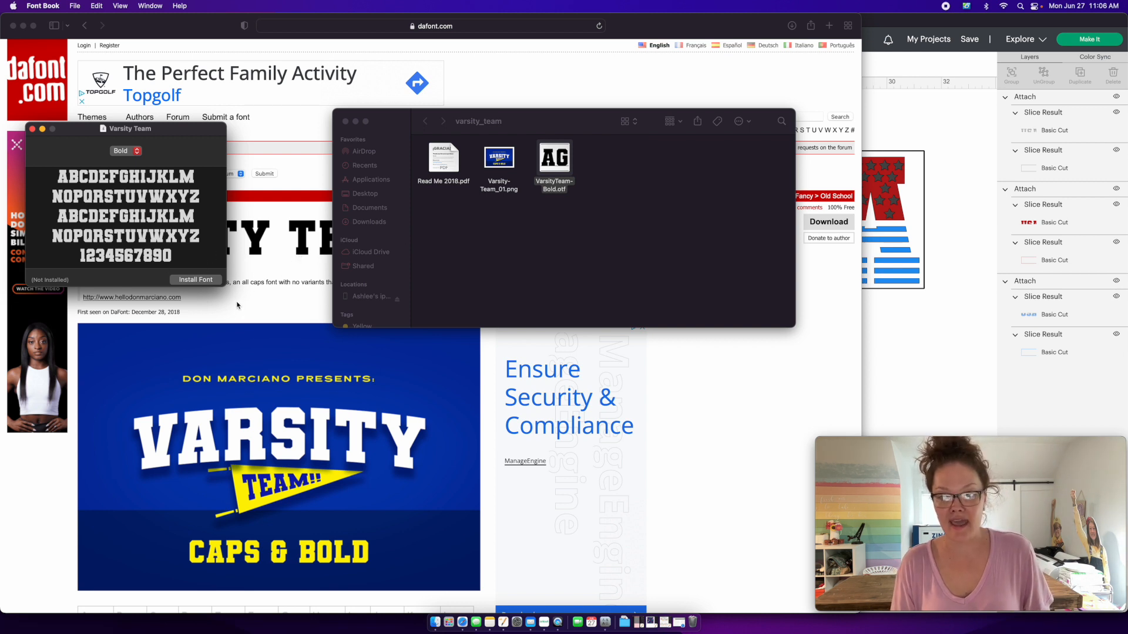
# Step: Close the font preview and the varsity_team folder, and switch back to Cricut Design Space
pyautogui.click(31, 128)
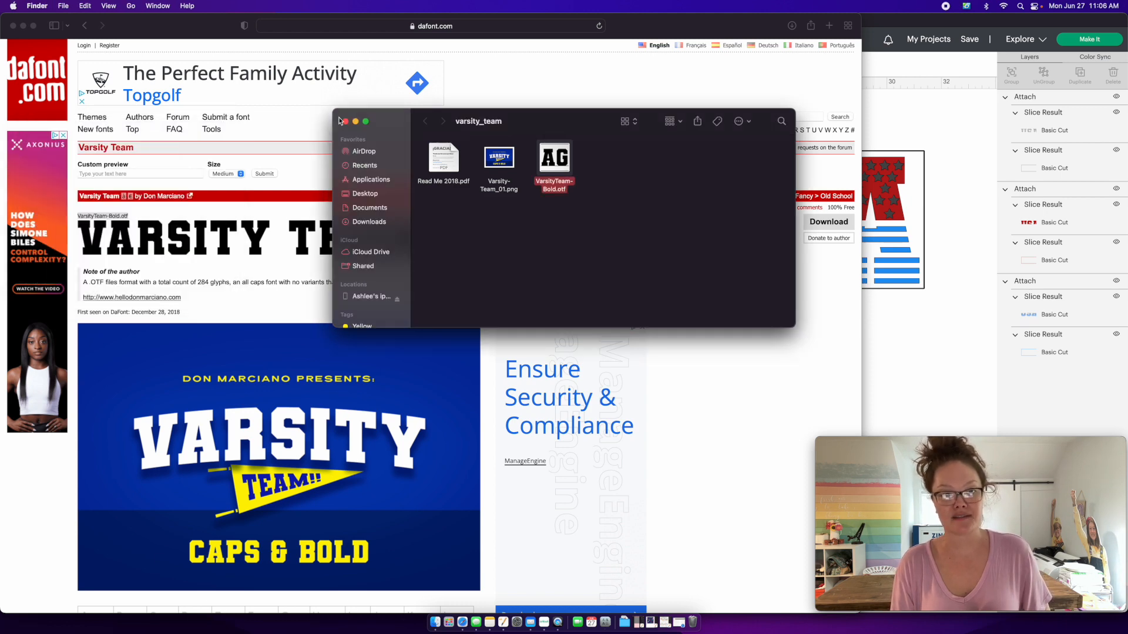
pyautogui.click(345, 121)
pyautogui.click(910, 348)
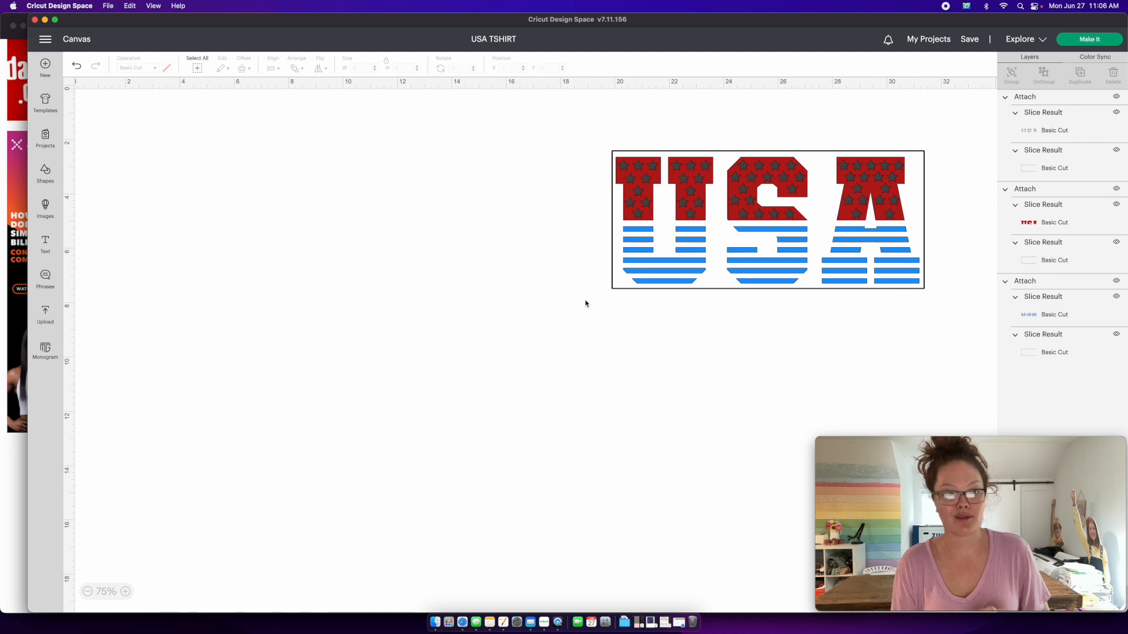
pyautogui.moveTo(458, 18); pyautogui.dragTo(436, 18)
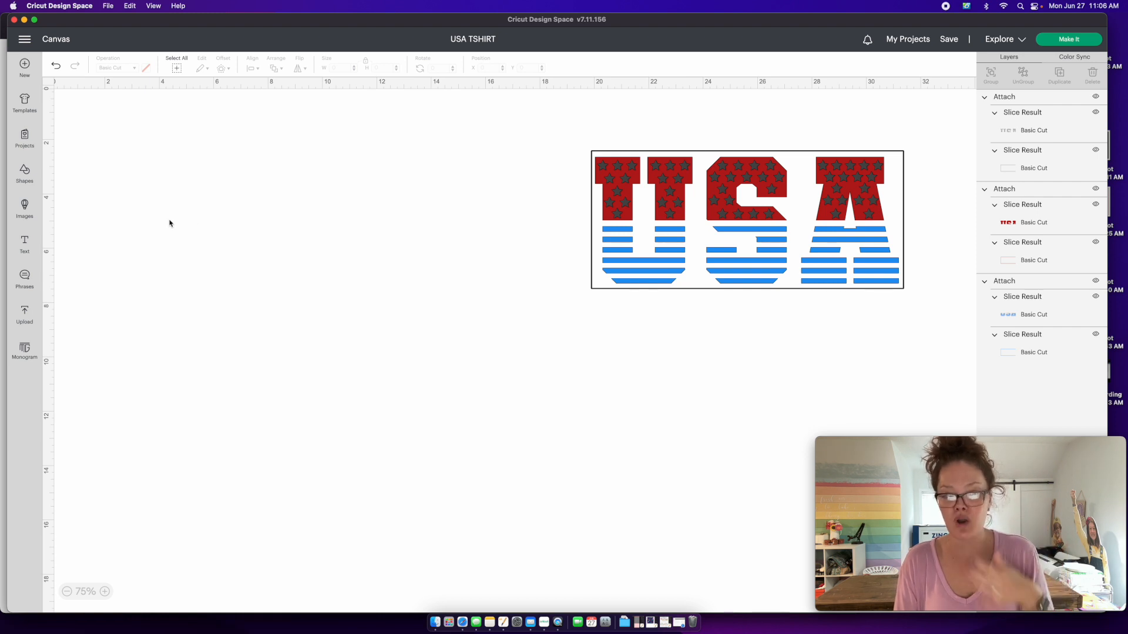
pyautogui.rightClick(545, 622)
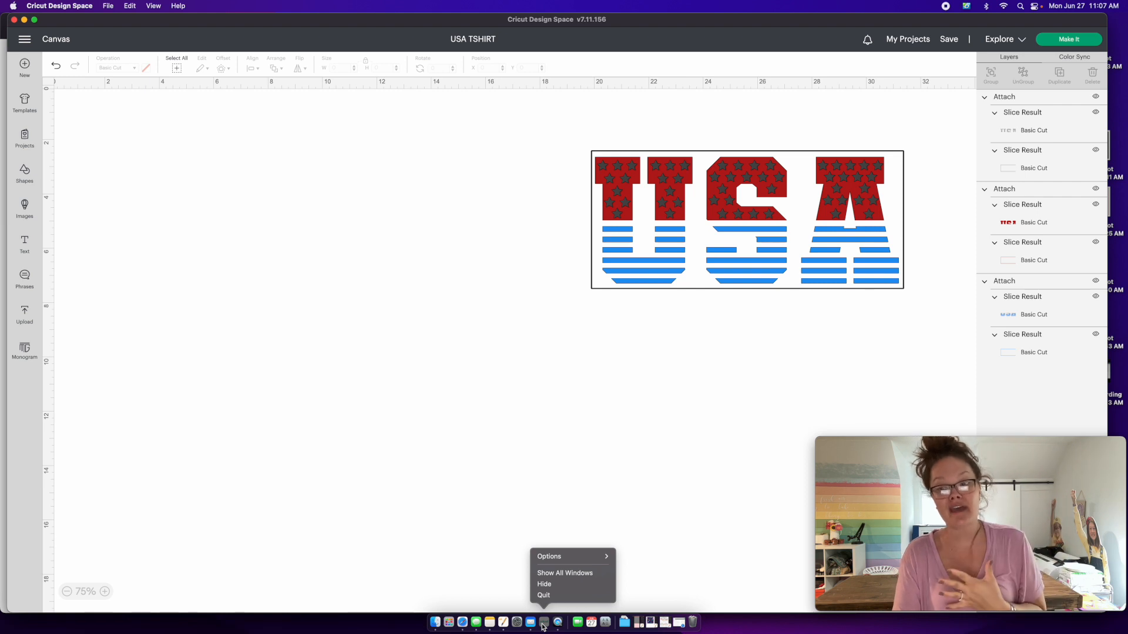
pyautogui.click(466, 540)
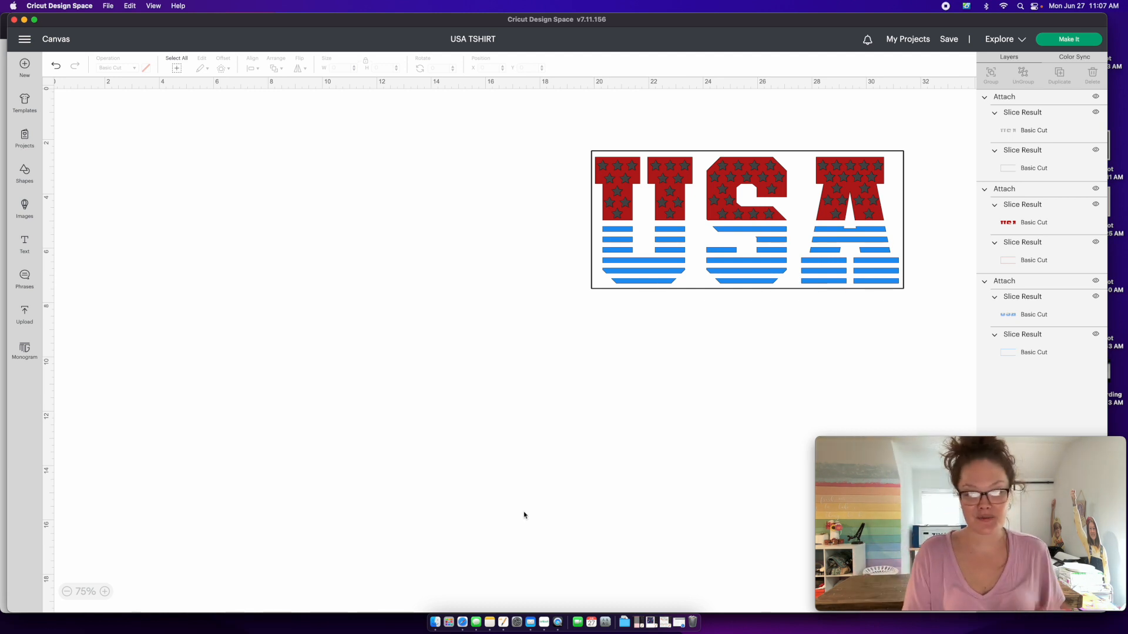
pyautogui.moveTo(245, 18); pyautogui.dragTo(266, 15)
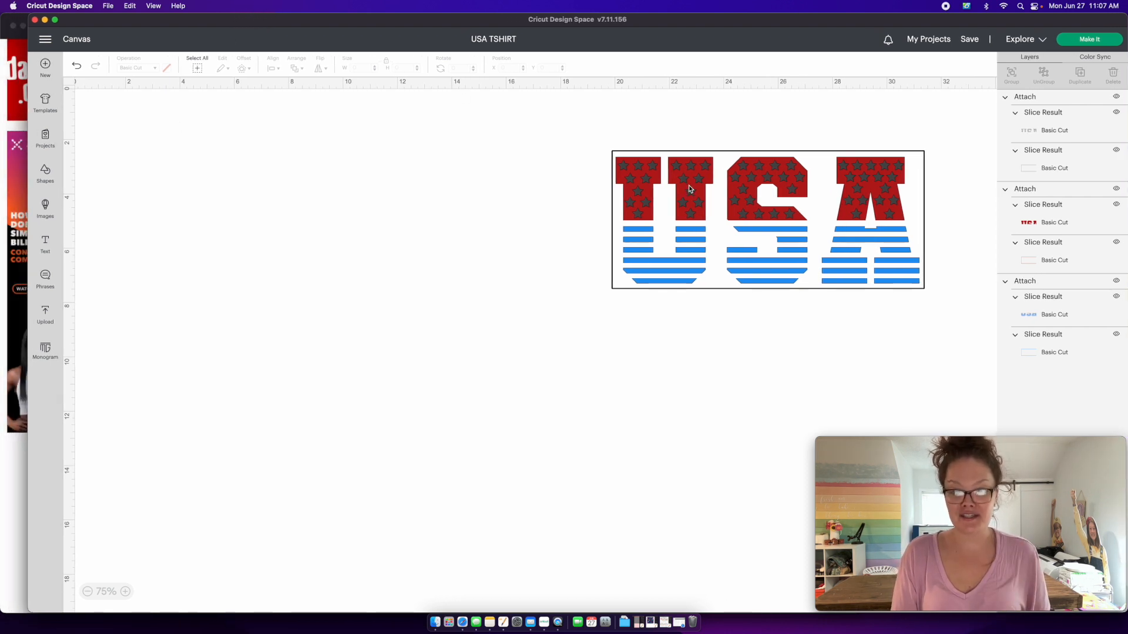
# Step: Add the text "USA" to the canvas and set its font to Varsity Team
pyautogui.click(44, 243)
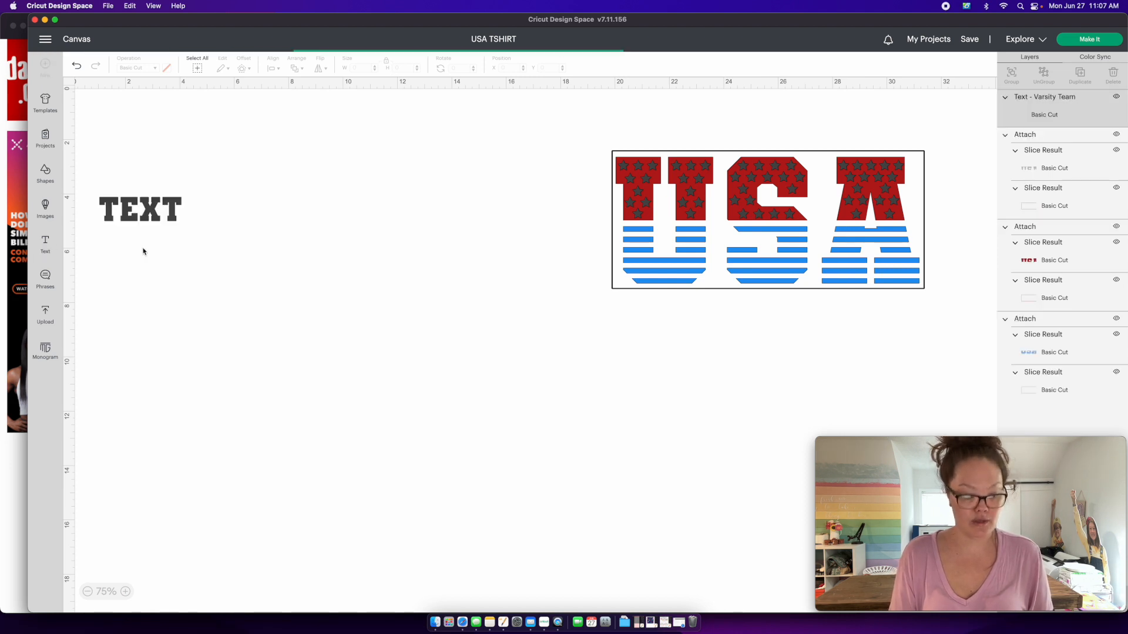
pyautogui.write('USA')
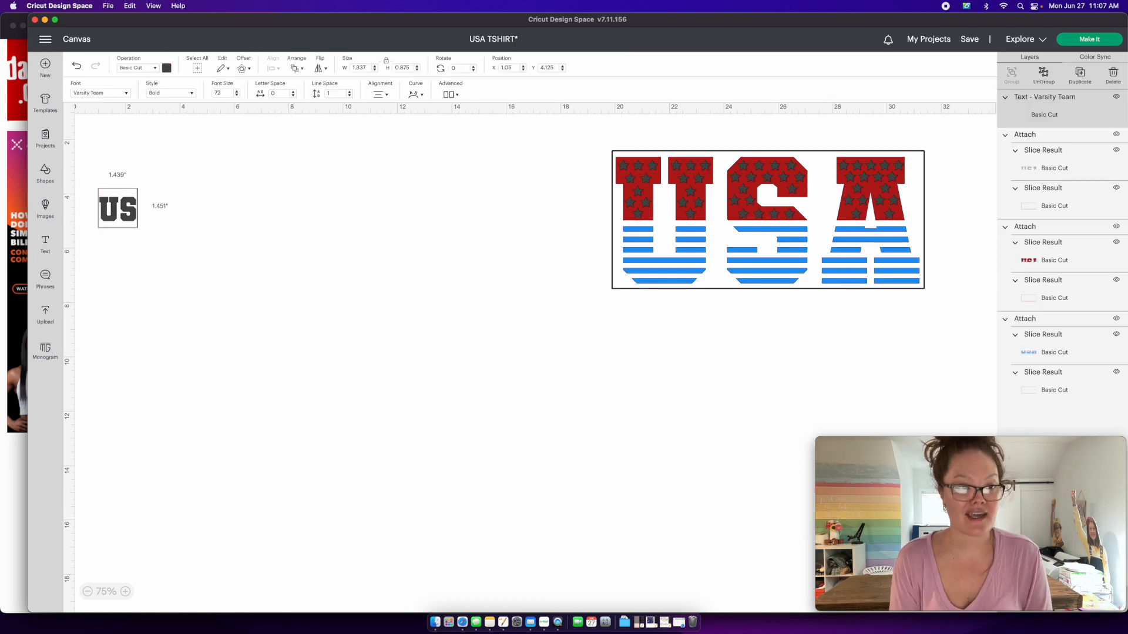
pyautogui.click(95, 92)
pyautogui.click(741, 68)
pyautogui.write('VARSITY')
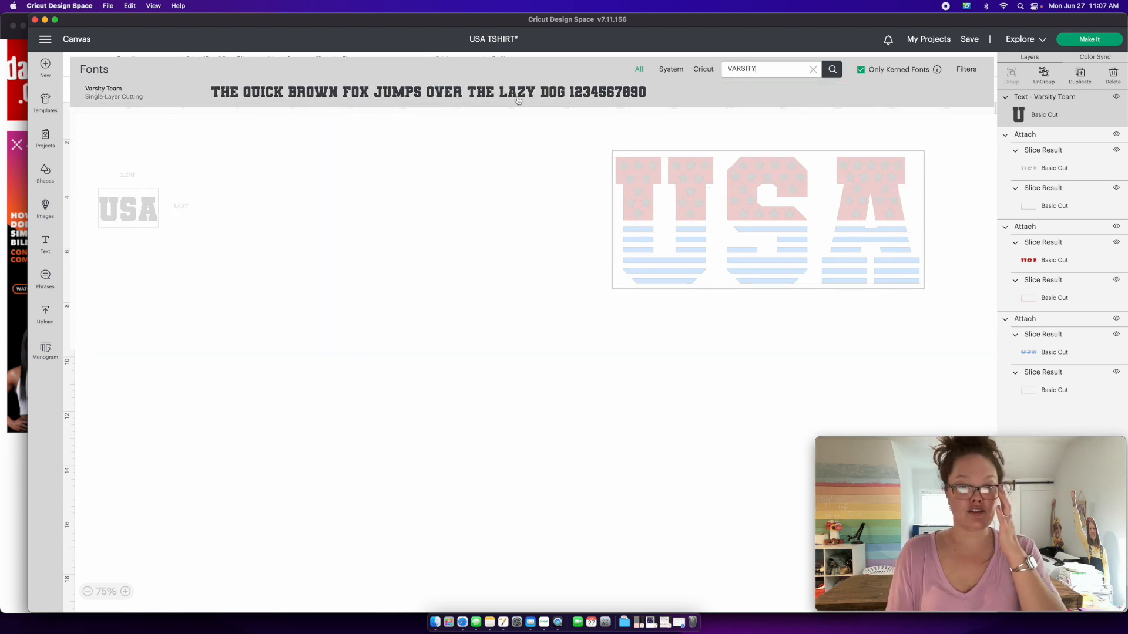
pyautogui.click(518, 100)
# Step: Enlarge the USA text on the canvas and set its width to 11.5 inches
pyautogui.moveTo(157, 223); pyautogui.dragTo(532, 333)
pyautogui.click(363, 68)
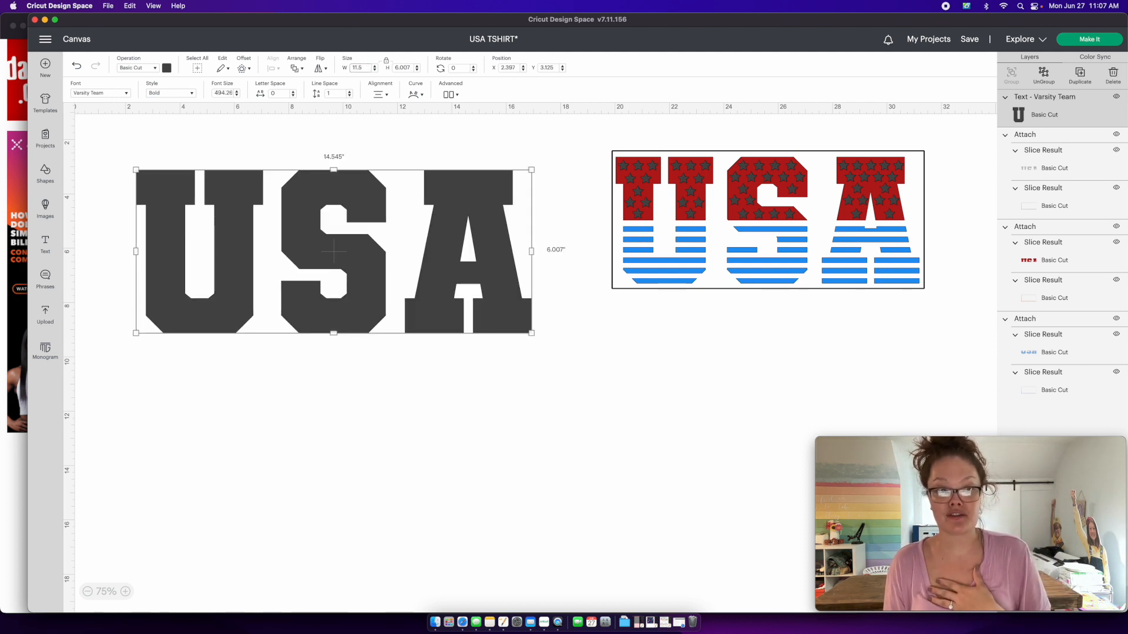
pyautogui.press('Return')
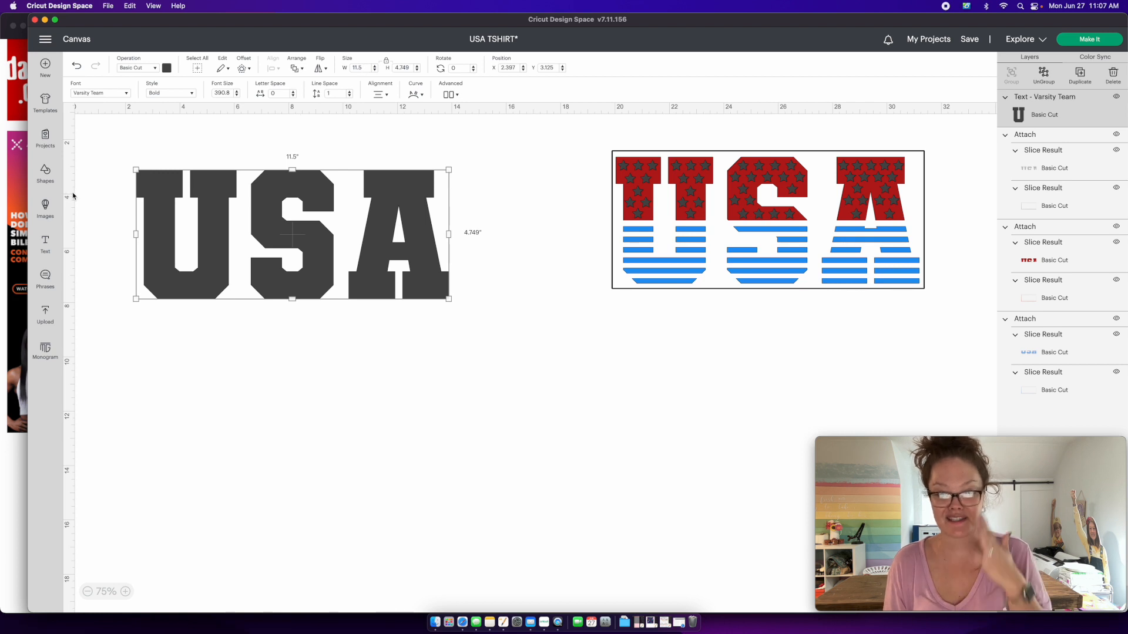
# Step: Ungroup the USA text into separate letters and move the A and the S closer to the U
pyautogui.click(125, 591)
pyautogui.hscroll(-5, 139, 536)
pyautogui.scroll(2, 139, 536)
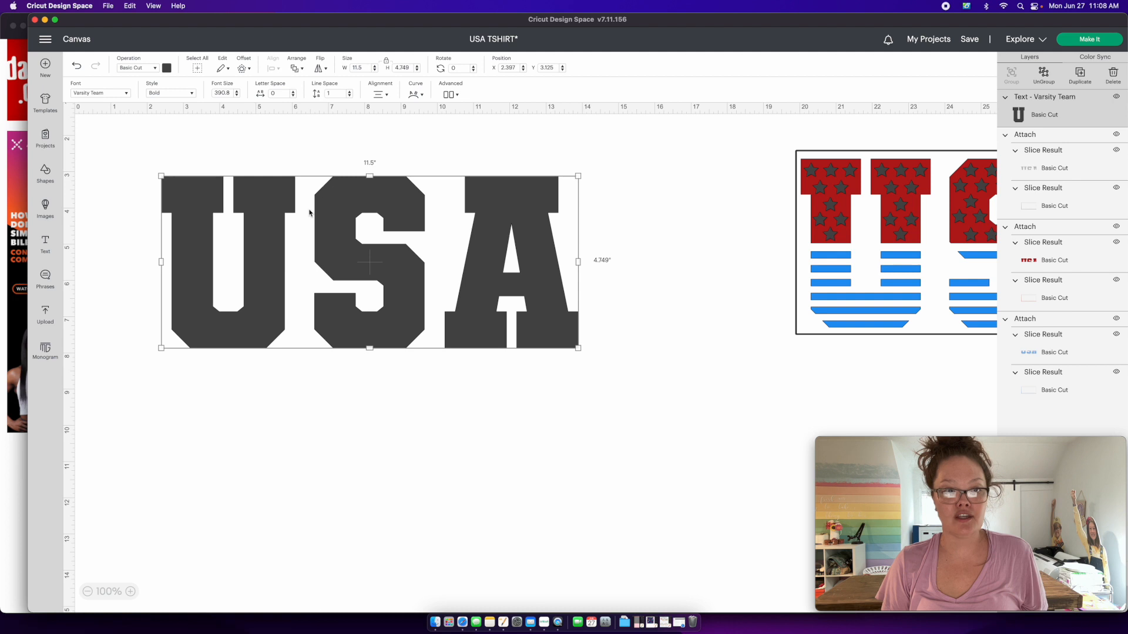
pyautogui.click(451, 94)
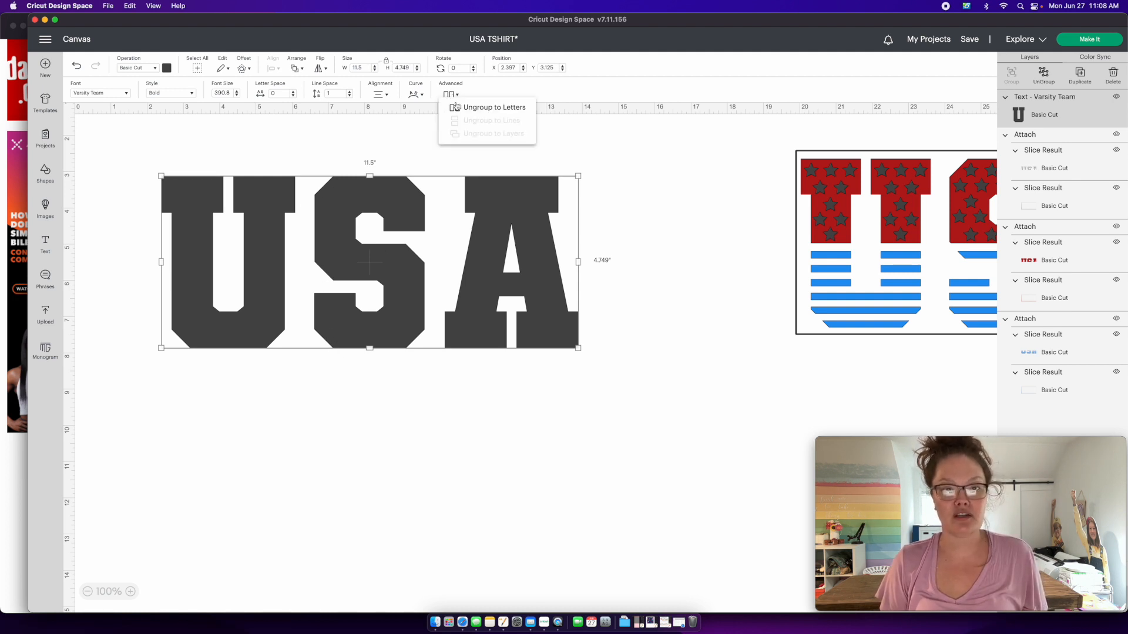
pyautogui.click(462, 108)
pyautogui.moveTo(502, 343); pyautogui.dragTo(491, 341)
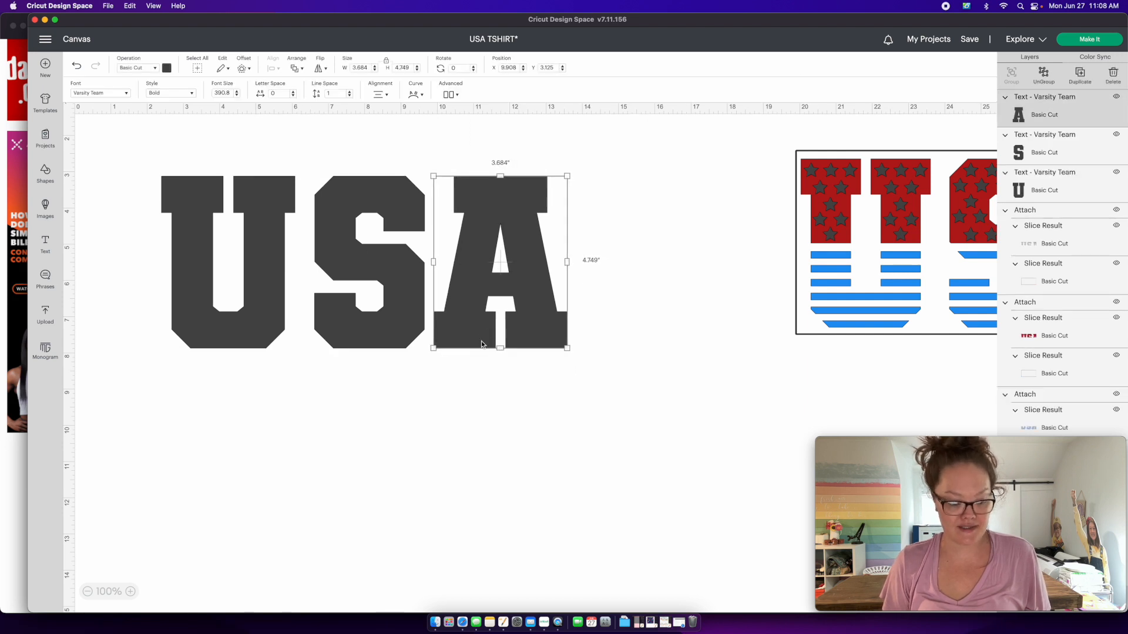
pyautogui.moveTo(410, 339); pyautogui.dragTo(394, 330)
# Step: Distribute the letters U, S and A horizontally and weld them into one shape
pyautogui.moveTo(493, 388); pyautogui.dragTo(263, 275)
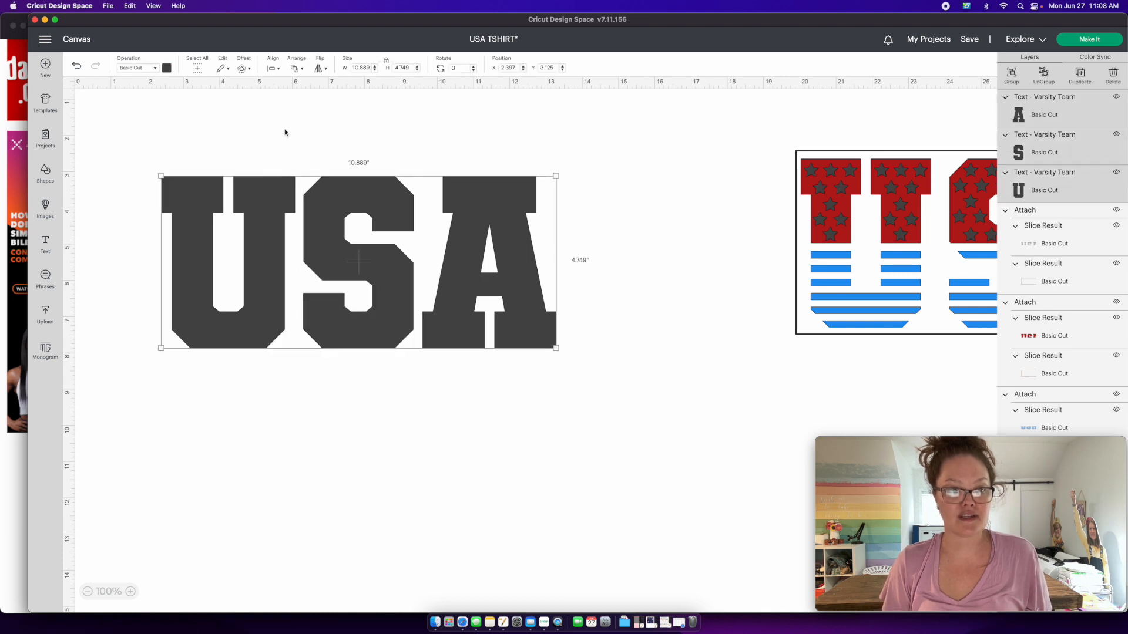
pyautogui.click(274, 69)
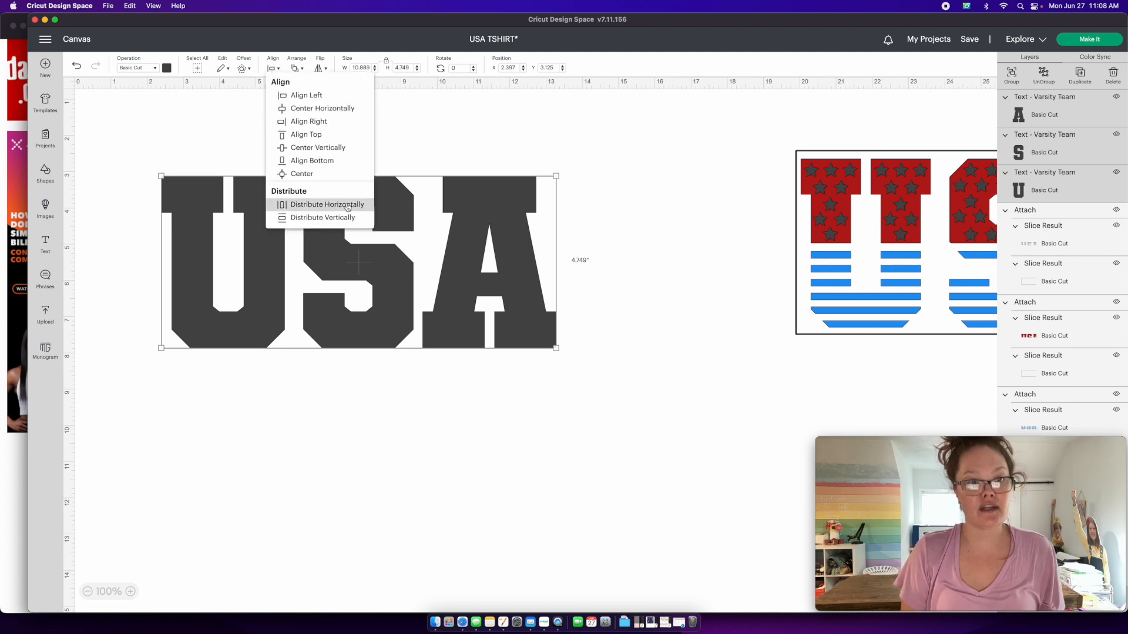
pyautogui.click(347, 204)
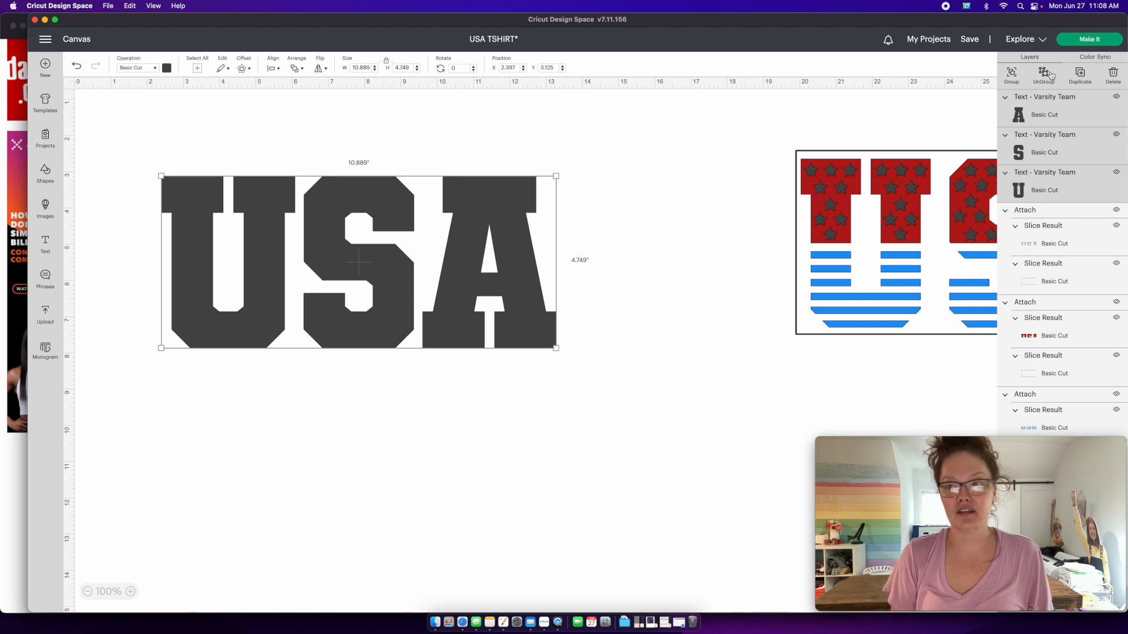
pyautogui.rightClick(360, 213)
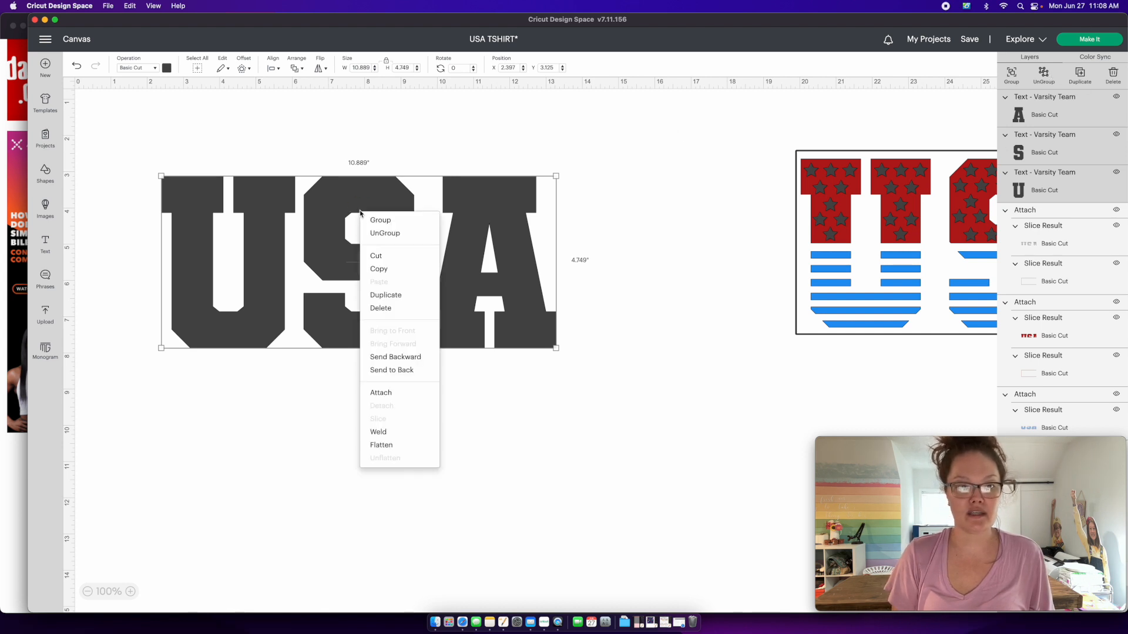
pyautogui.click(395, 432)
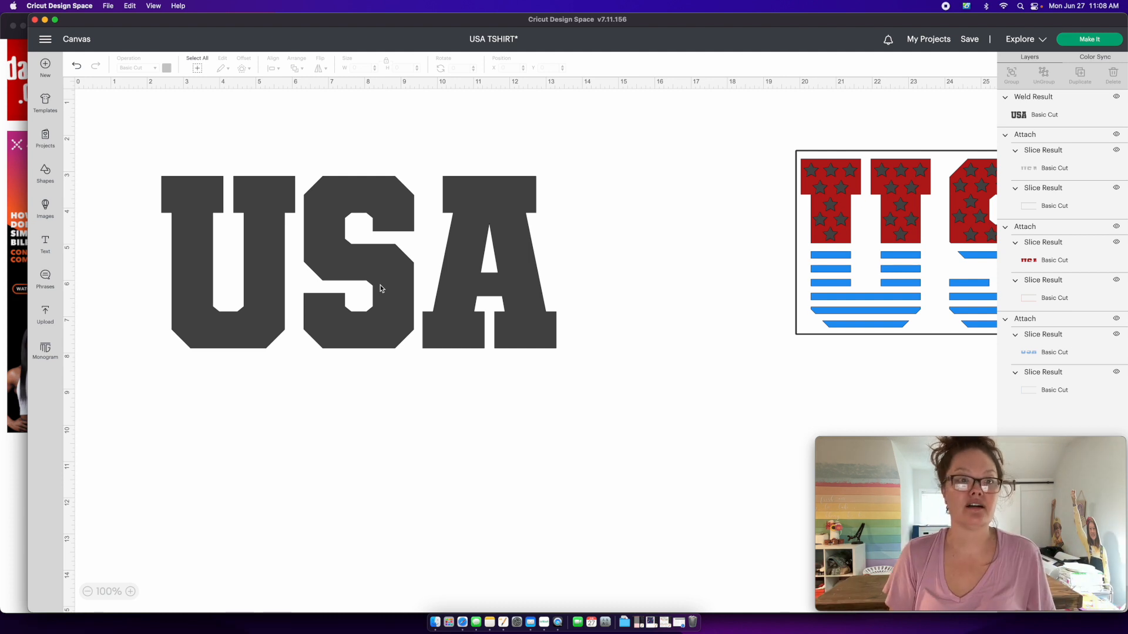
# Step: Set the welded USA shape's width to 11.5 inches and deselect it
pyautogui.click(380, 289)
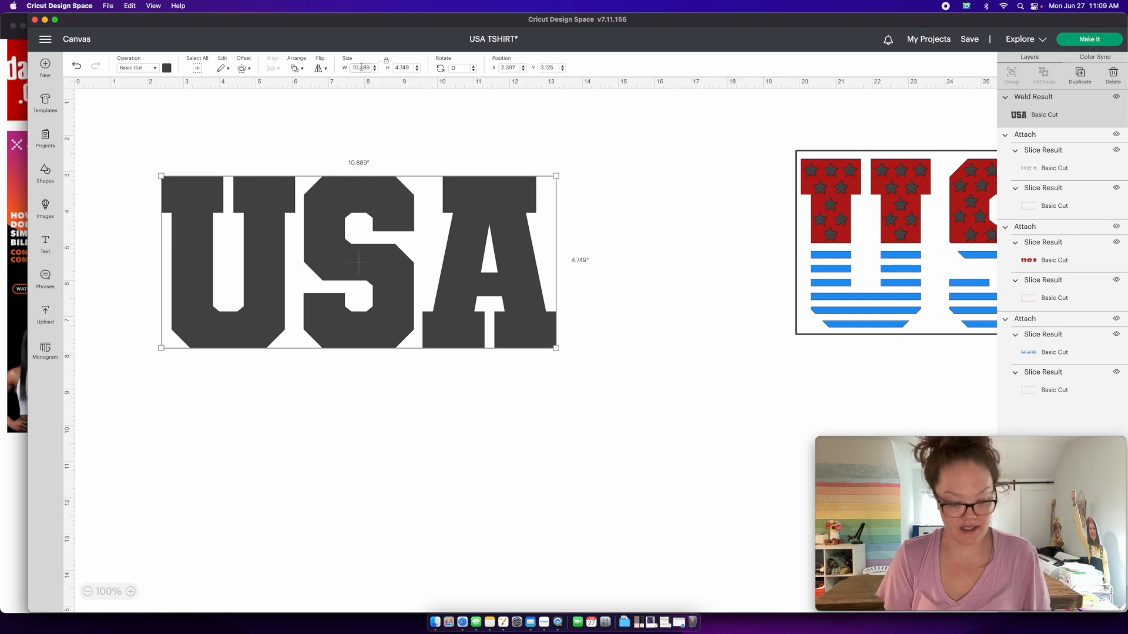
pyautogui.write('11.5')
pyautogui.press('Return')
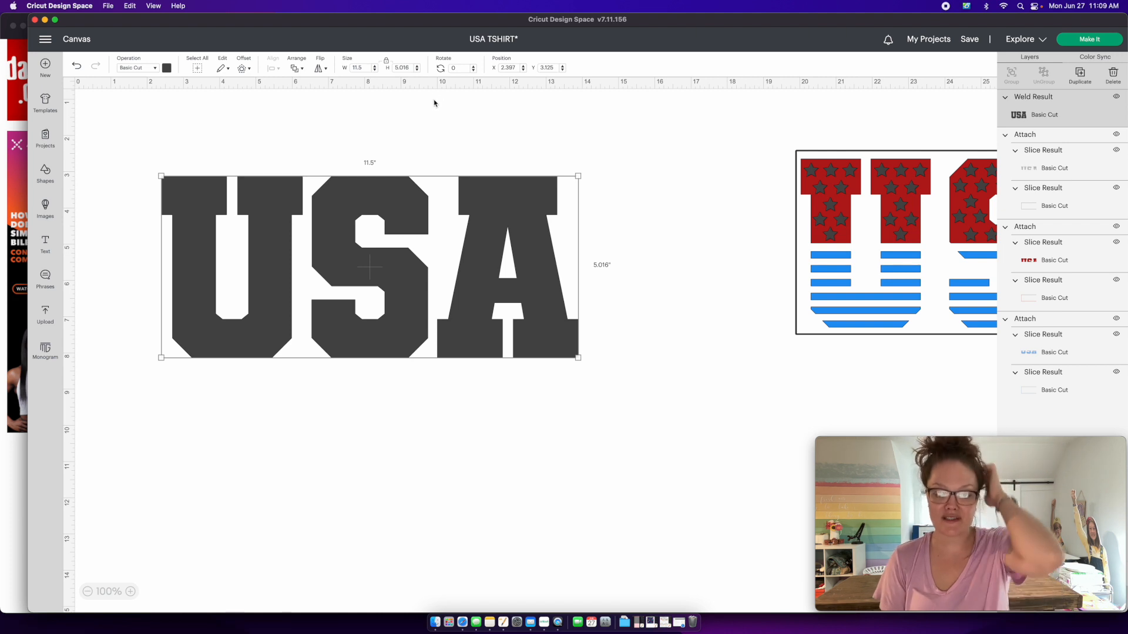
pyautogui.click(403, 112)
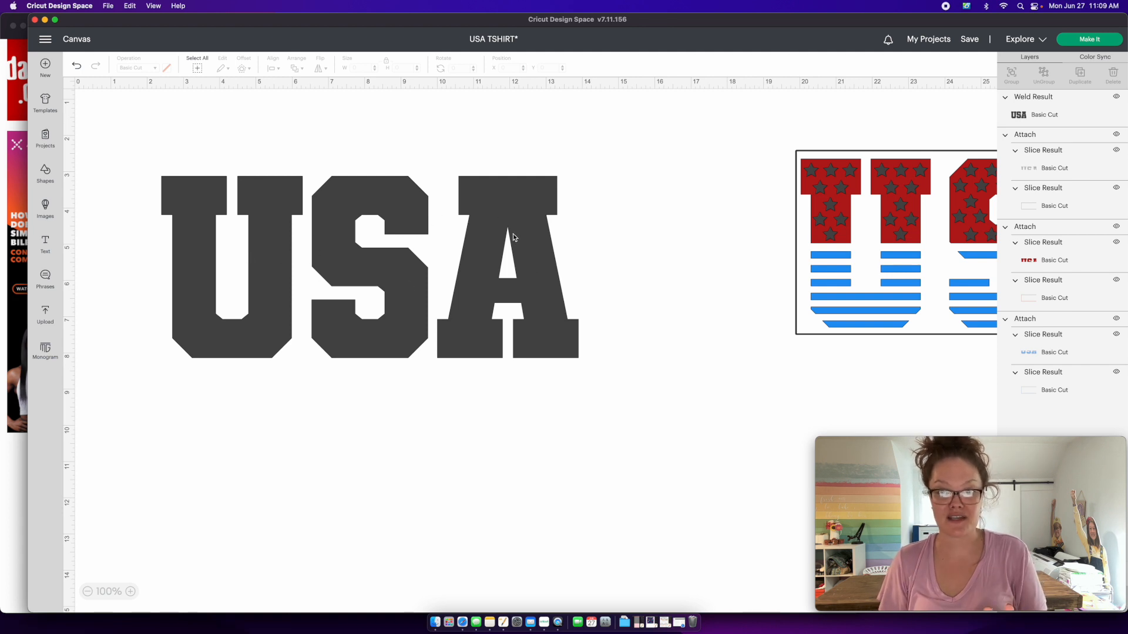
# Step: Move the finished red and blue USA design right beside the plain welded USA shape for reference
pyautogui.moveTo(908, 310); pyautogui.dragTo(716, 334)
pyautogui.hscroll(2, 675, 341)
pyautogui.click(415, 449)
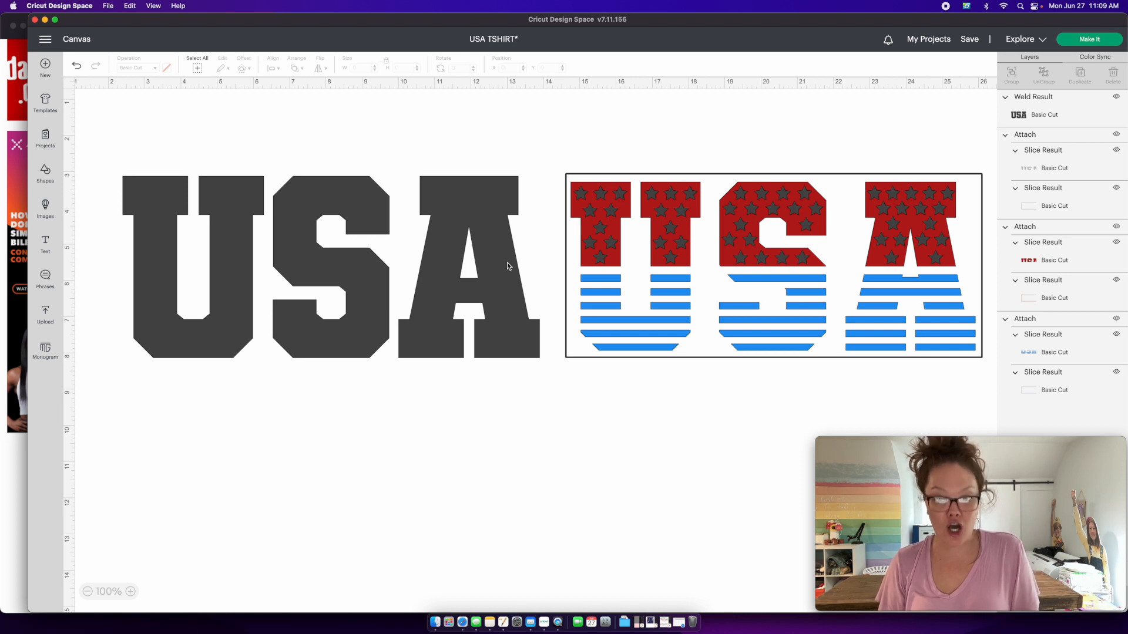
pyautogui.hscroll(-1, 507, 264)
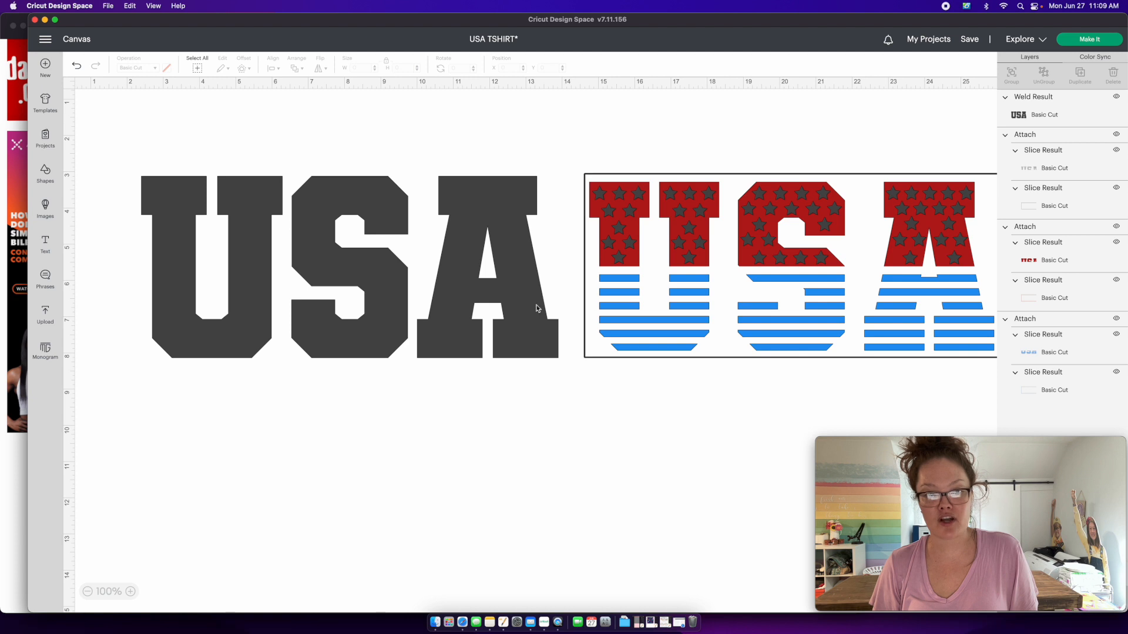
# Step: Add a square shape over the upper corner of the U in the plain USA lettering
pyautogui.hscroll(-1, 99, 233)
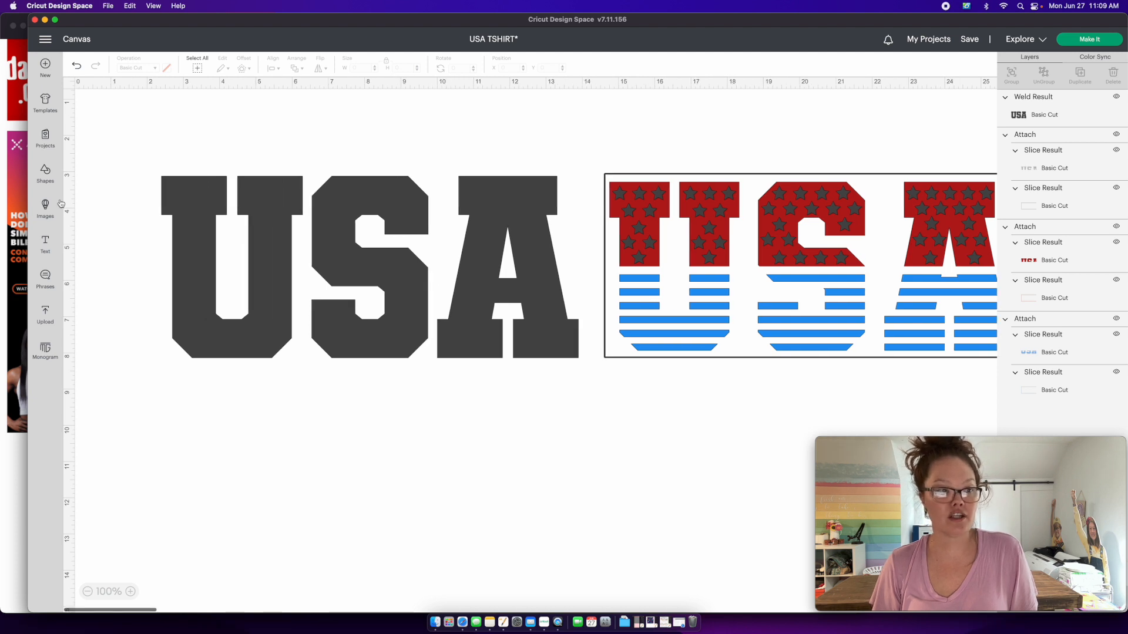
pyautogui.click(45, 174)
pyautogui.click(99, 289)
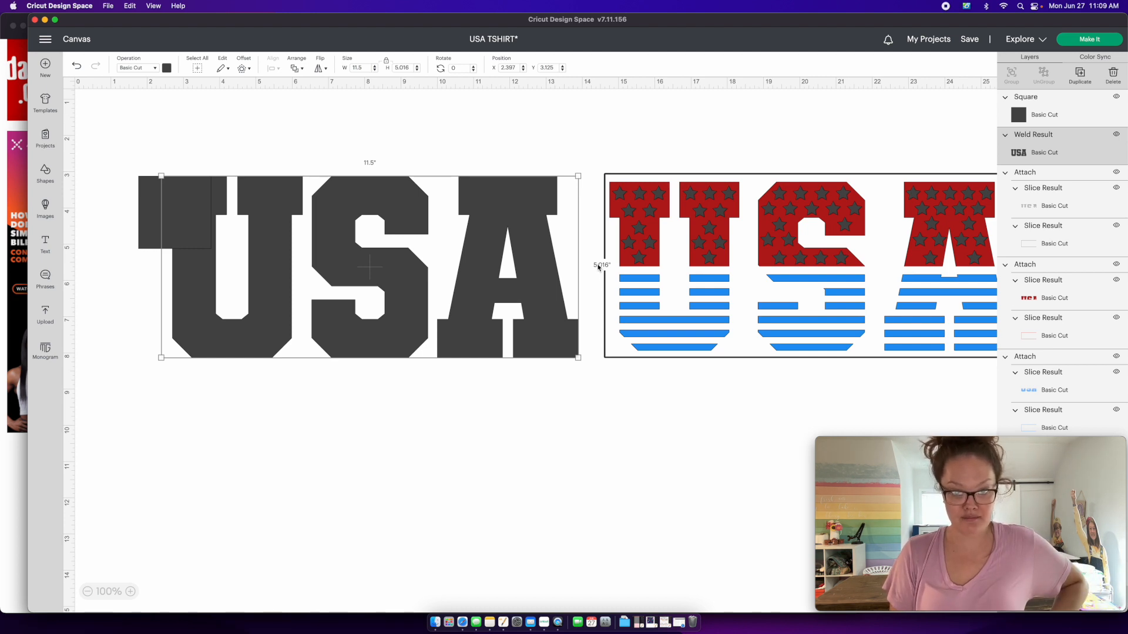
# Step: Unlock the square's proportions and resize it to 12 inches wide by 2.5 inches high
pyautogui.click(141, 235)
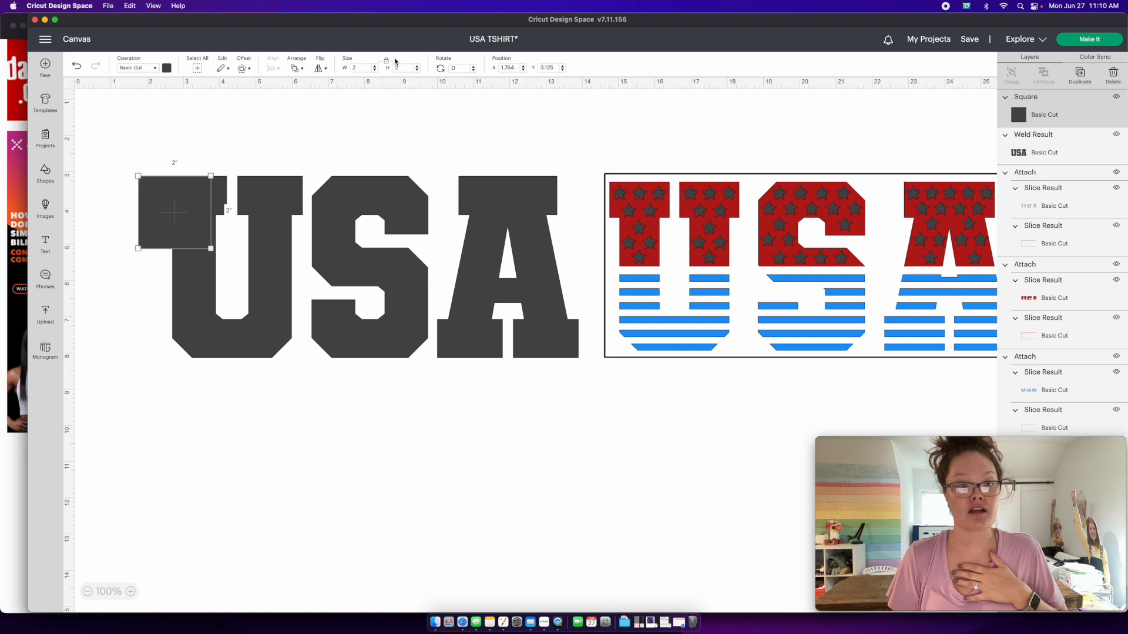
pyautogui.click(386, 63)
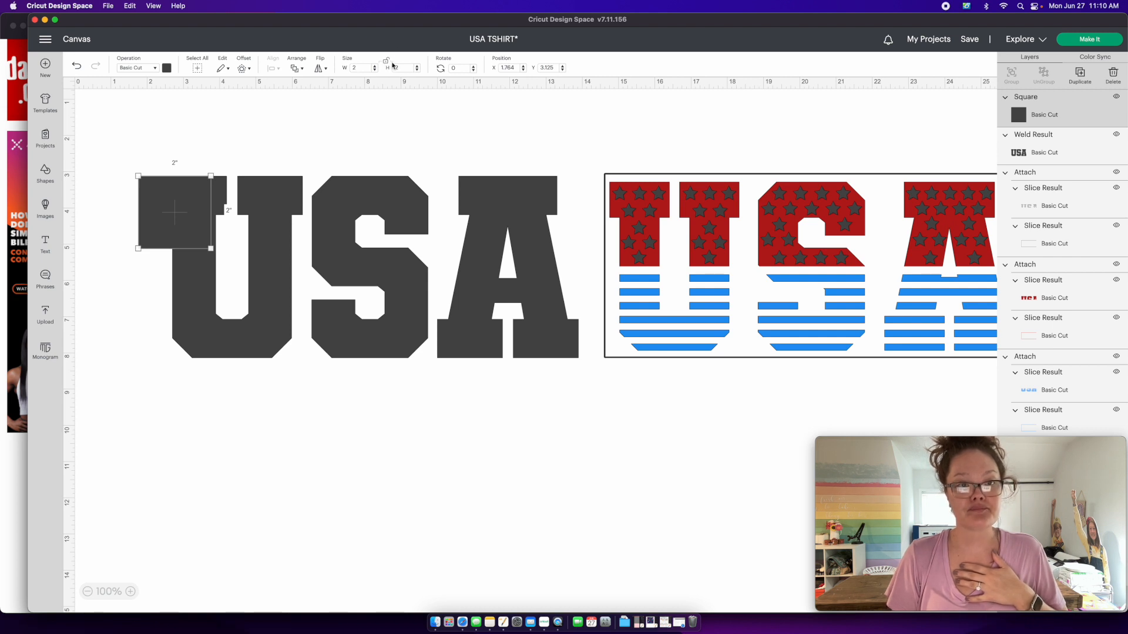
pyautogui.doubleClick(392, 68)
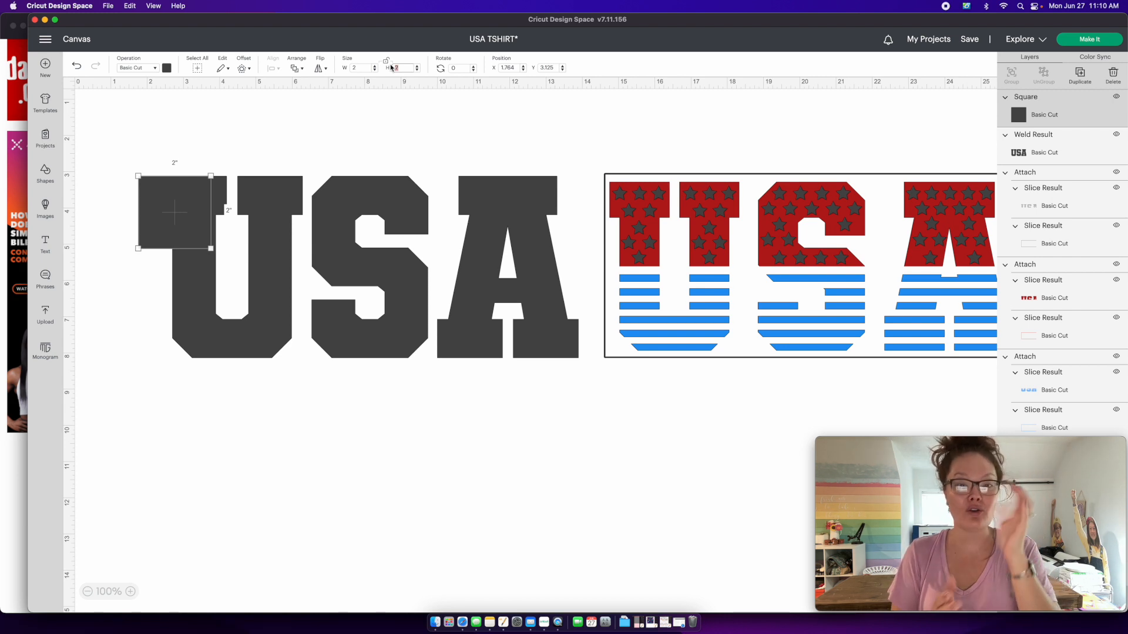
pyautogui.write('2')
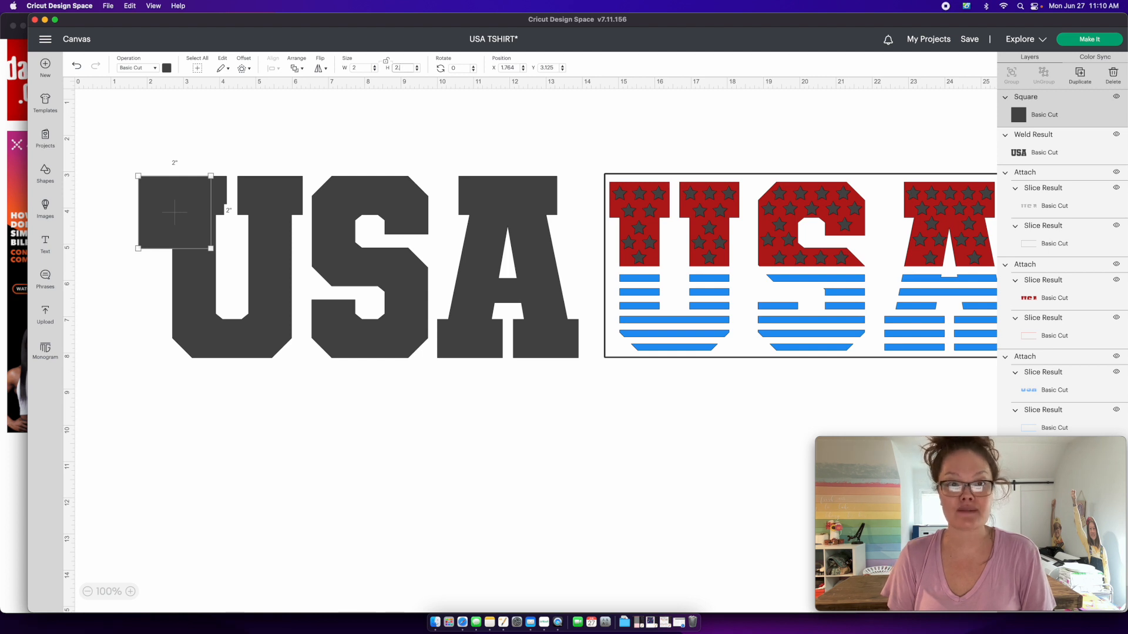
pyautogui.write('.5')
pyautogui.press('Return')
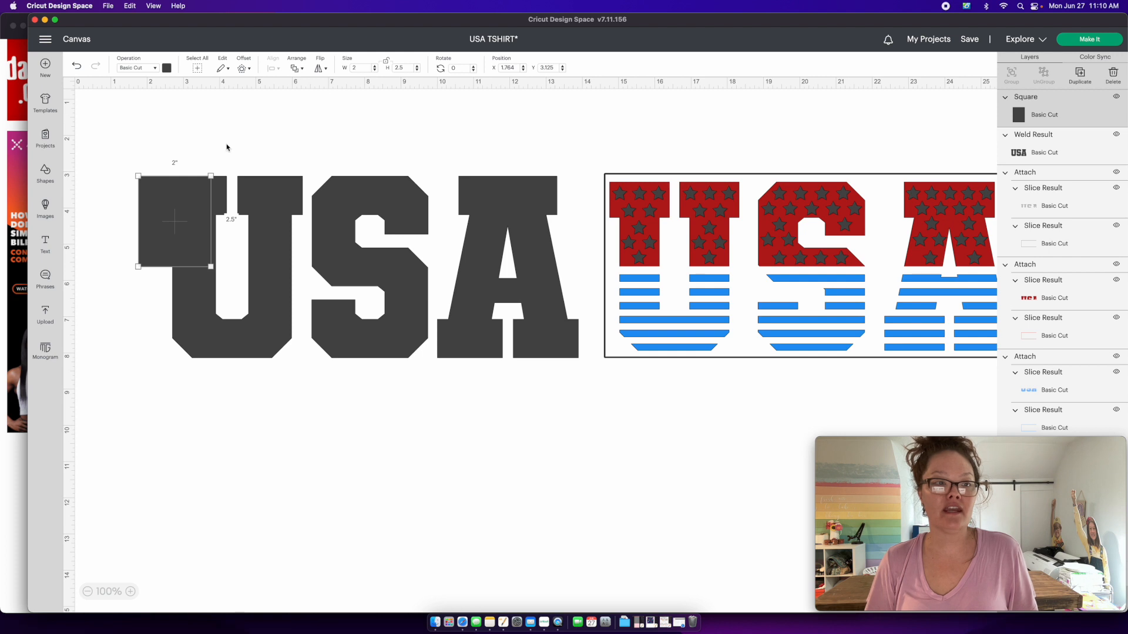
pyautogui.click(362, 69)
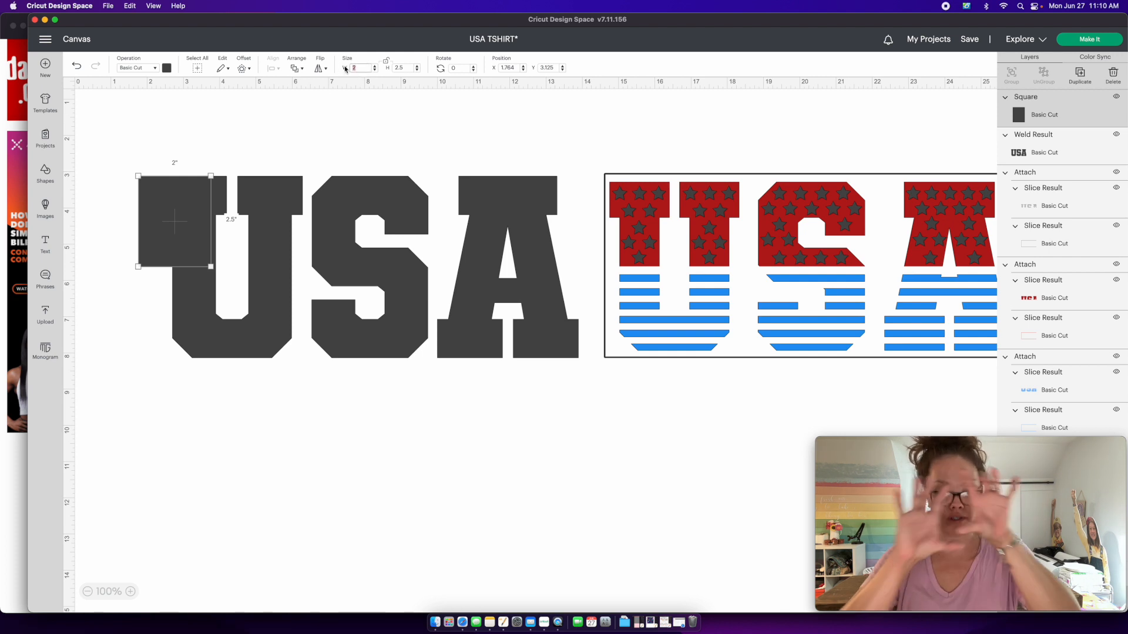
pyautogui.write('12')
pyautogui.press('Tab')
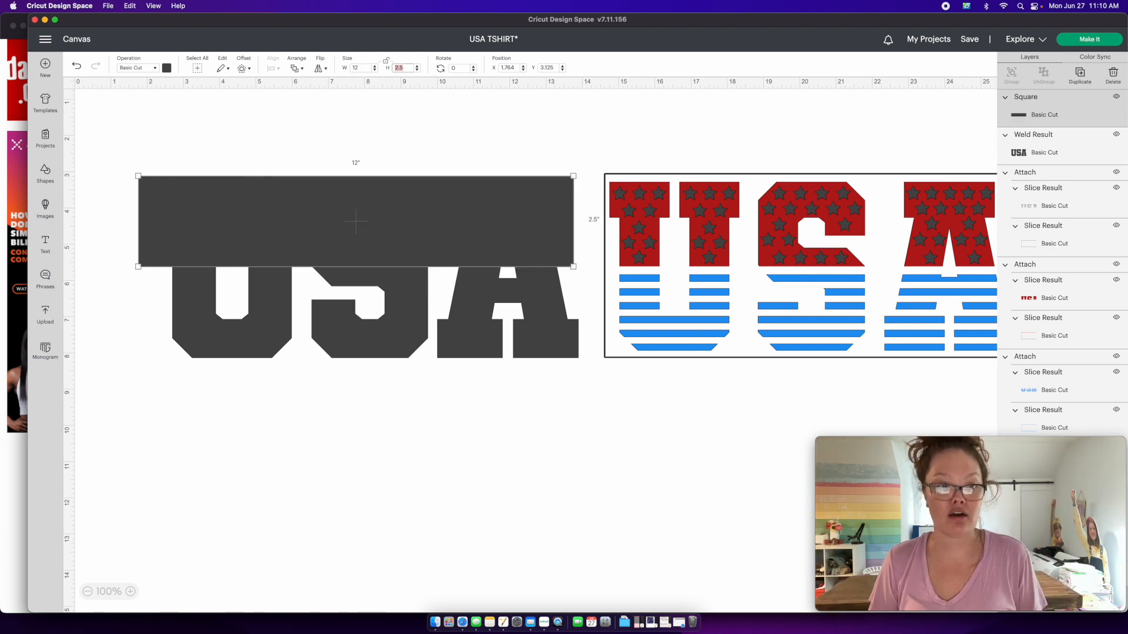
# Step: Center the rectangle and the welded USA shape horizontally and align their tops
pyautogui.keyDown('shift'); pyautogui.click(354, 271); pyautogui.keyUp('shift')
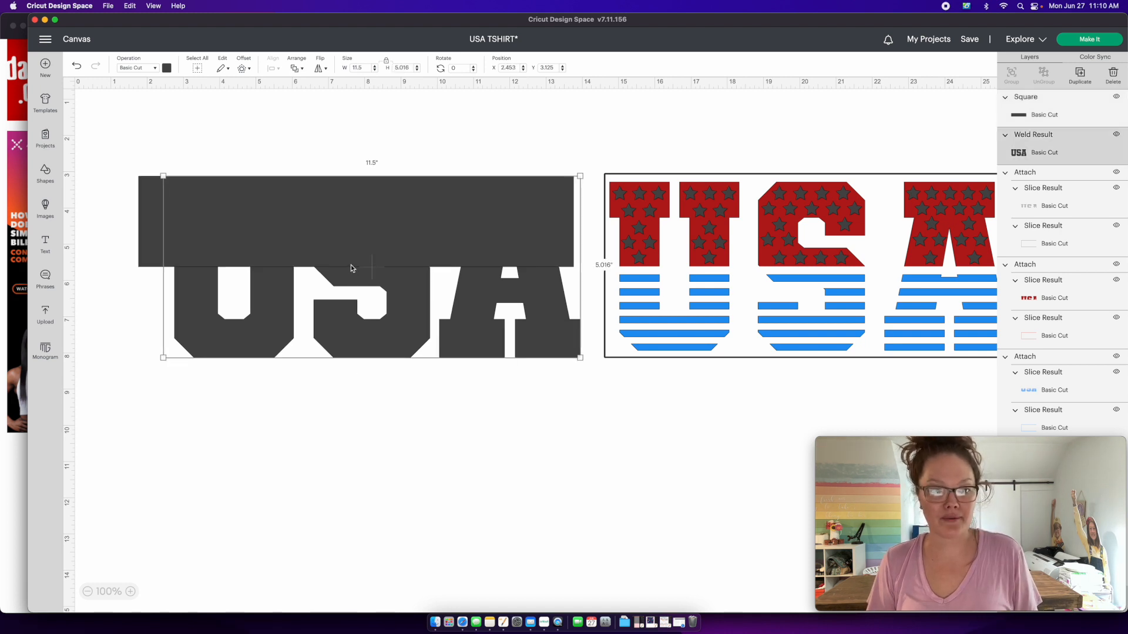
pyautogui.click(327, 118)
pyautogui.moveTo(327, 118); pyautogui.dragTo(399, 359)
pyautogui.click(273, 69)
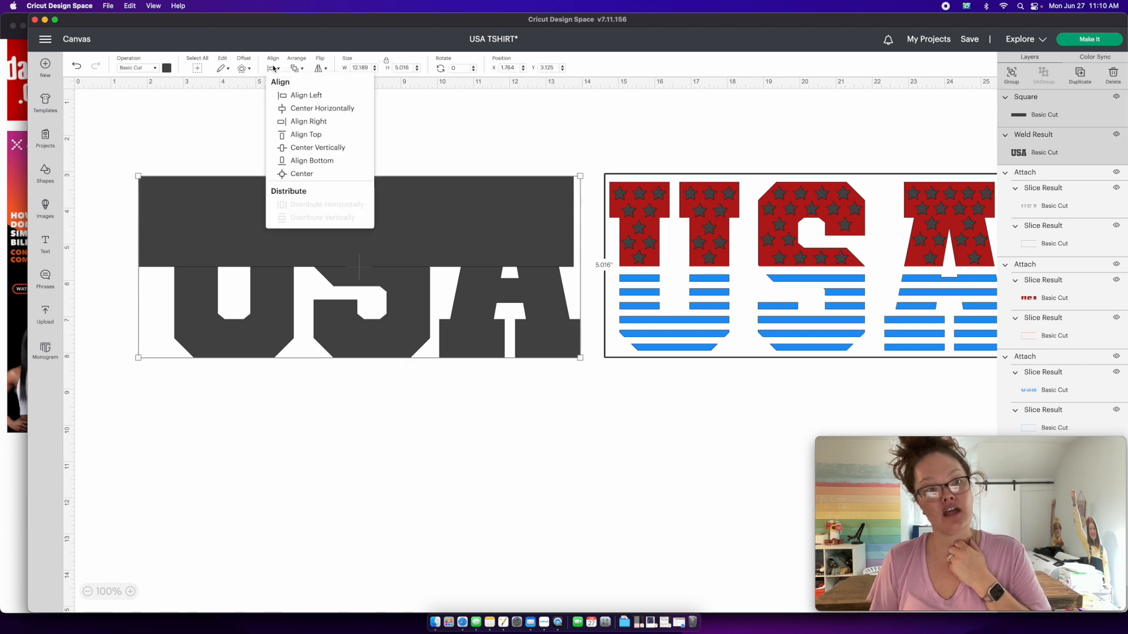
pyautogui.click(301, 109)
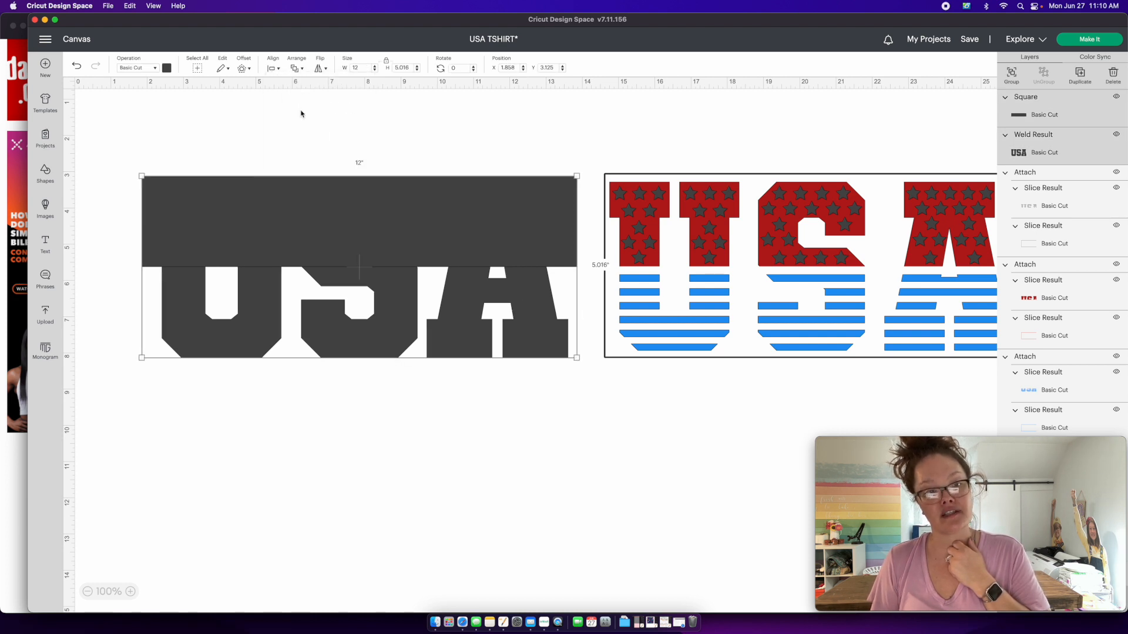
pyautogui.click(272, 69)
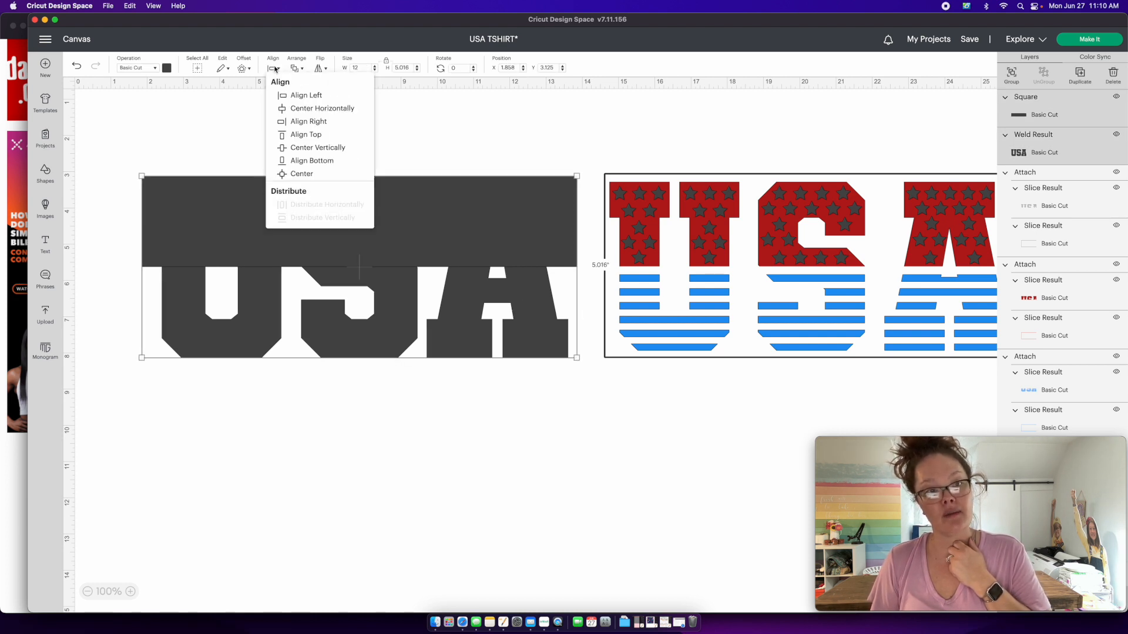
pyautogui.click(289, 136)
pyautogui.click(278, 130)
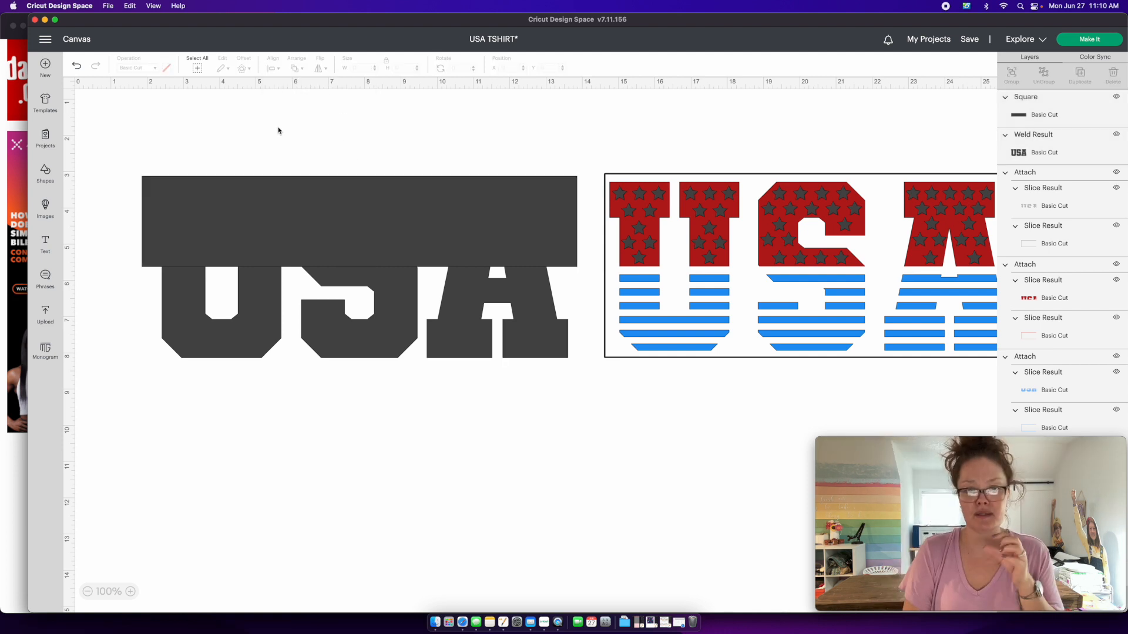
# Step: Move the rectangle and the USA shape together to the empty area lower on the canvas
pyautogui.moveTo(254, 119); pyautogui.dragTo(320, 371)
pyautogui.moveTo(256, 244); pyautogui.dragTo(237, 451)
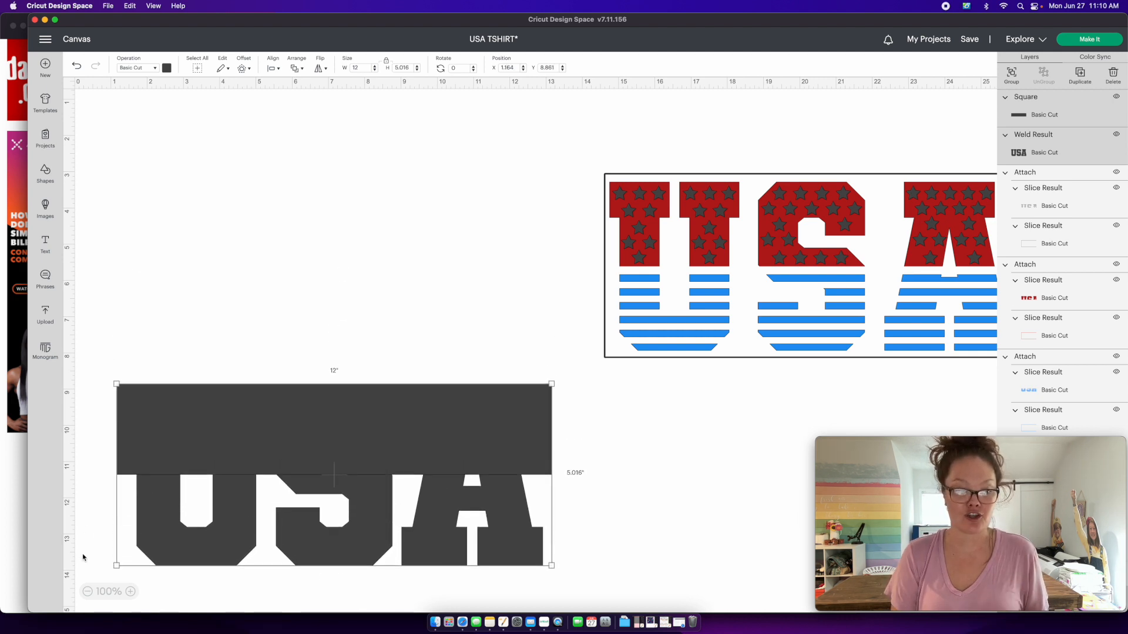
pyautogui.click(88, 592)
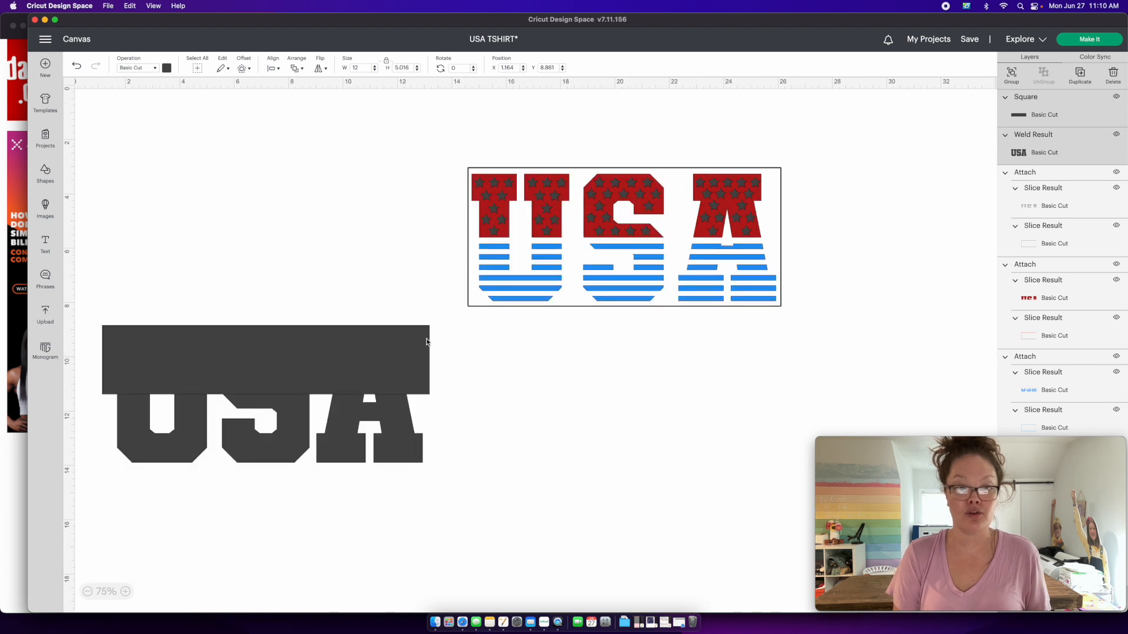
pyautogui.click(1080, 73)
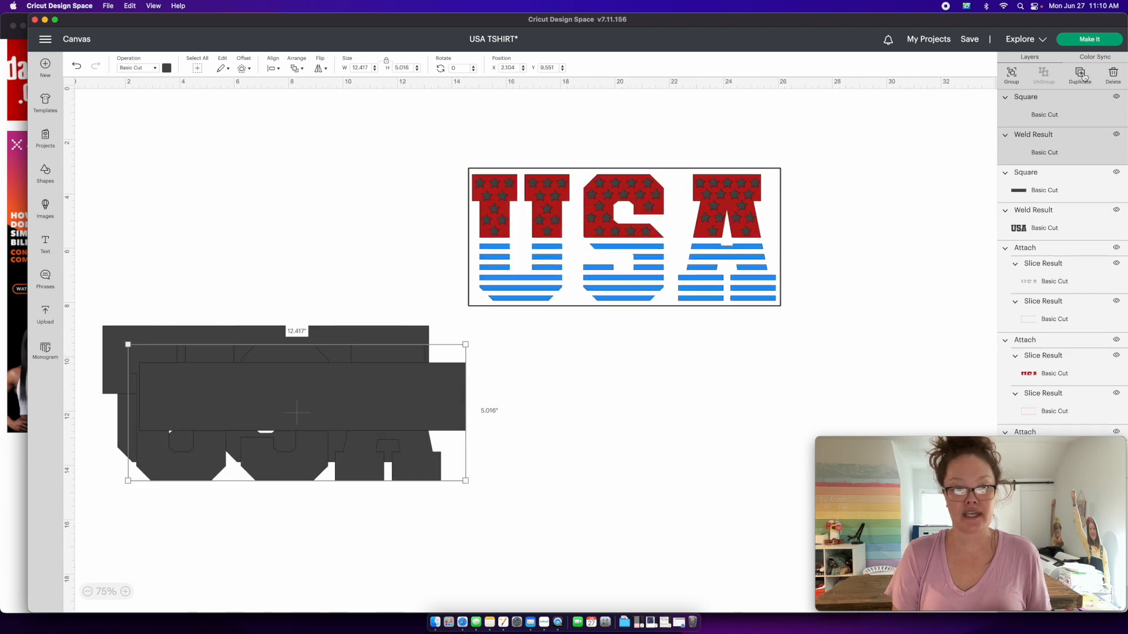
pyautogui.moveTo(415, 392); pyautogui.dragTo(755, 401)
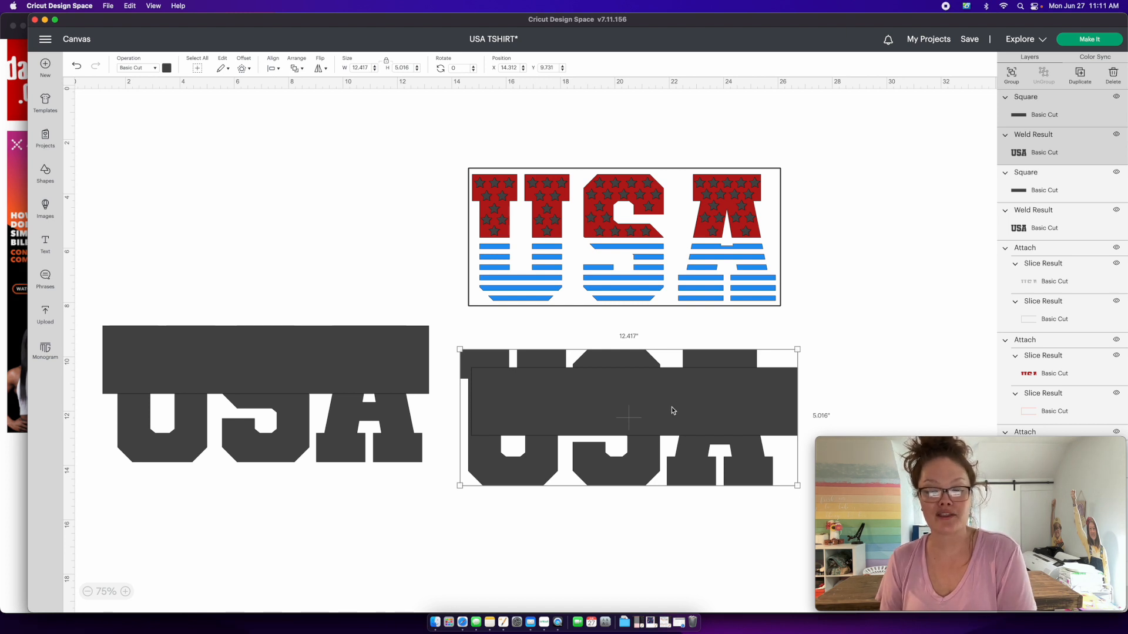
pyautogui.press('Delete')
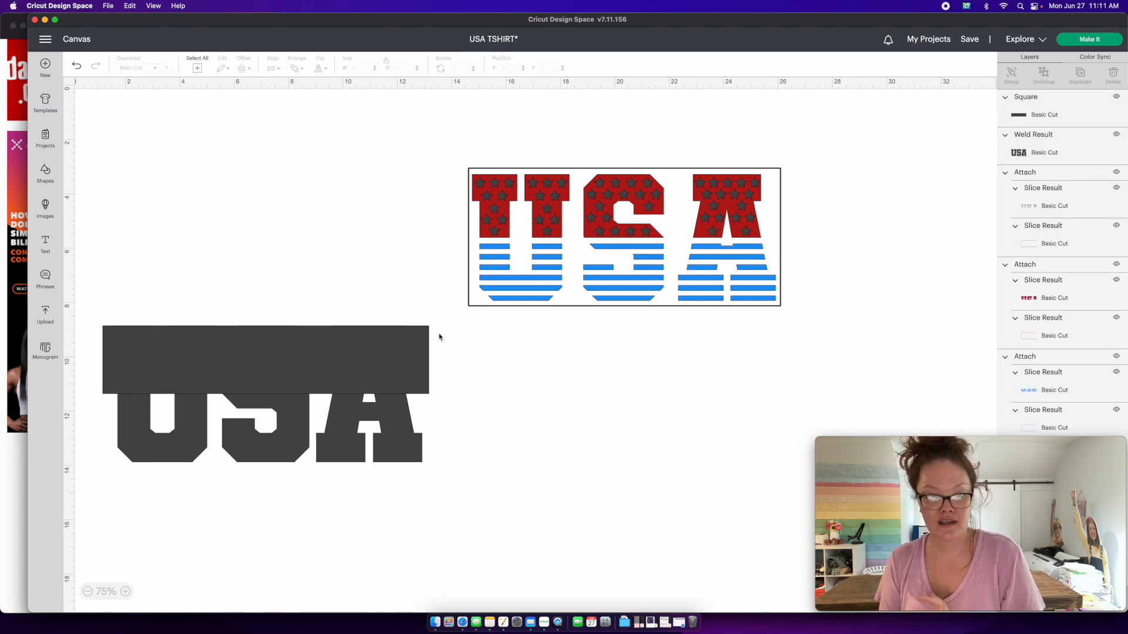
# Step: Group the rectangle with the USA shape, duplicate the group beside the finished design, and move the original further down as a spare
pyautogui.moveTo(159, 254); pyautogui.dragTo(351, 457)
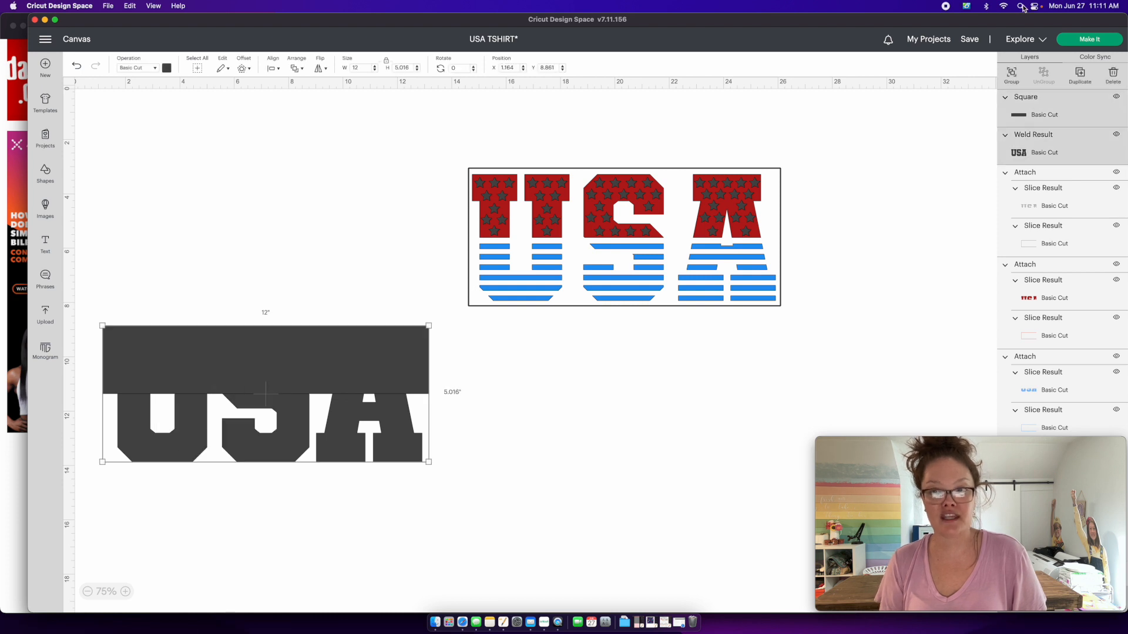
pyautogui.click(1012, 73)
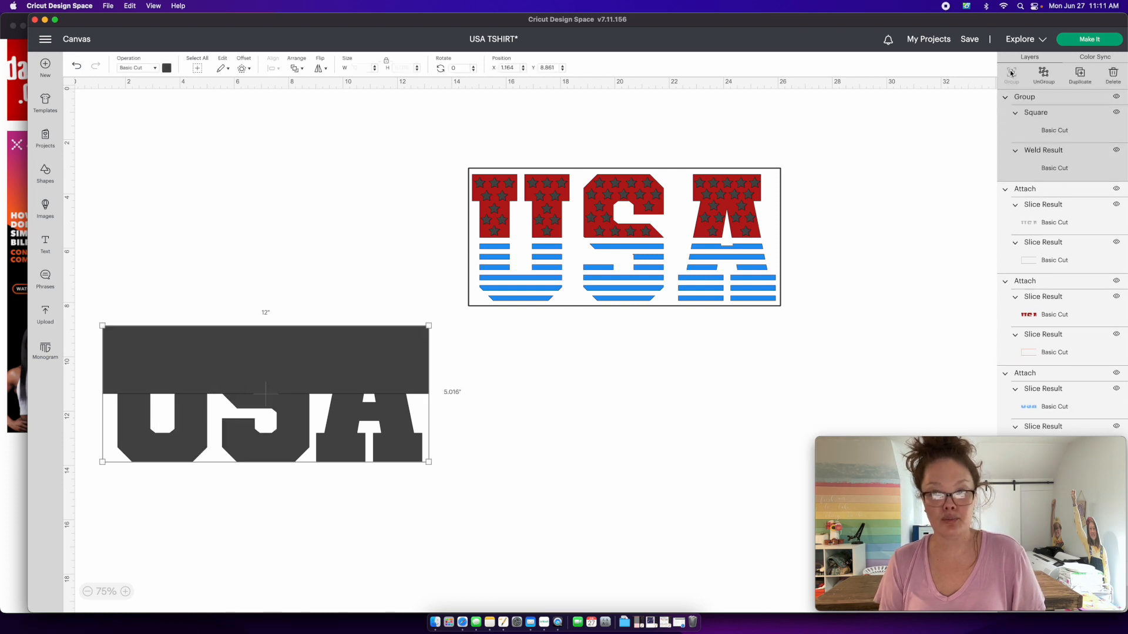
pyautogui.click(1080, 74)
pyautogui.moveTo(339, 477); pyautogui.dragTo(292, 252)
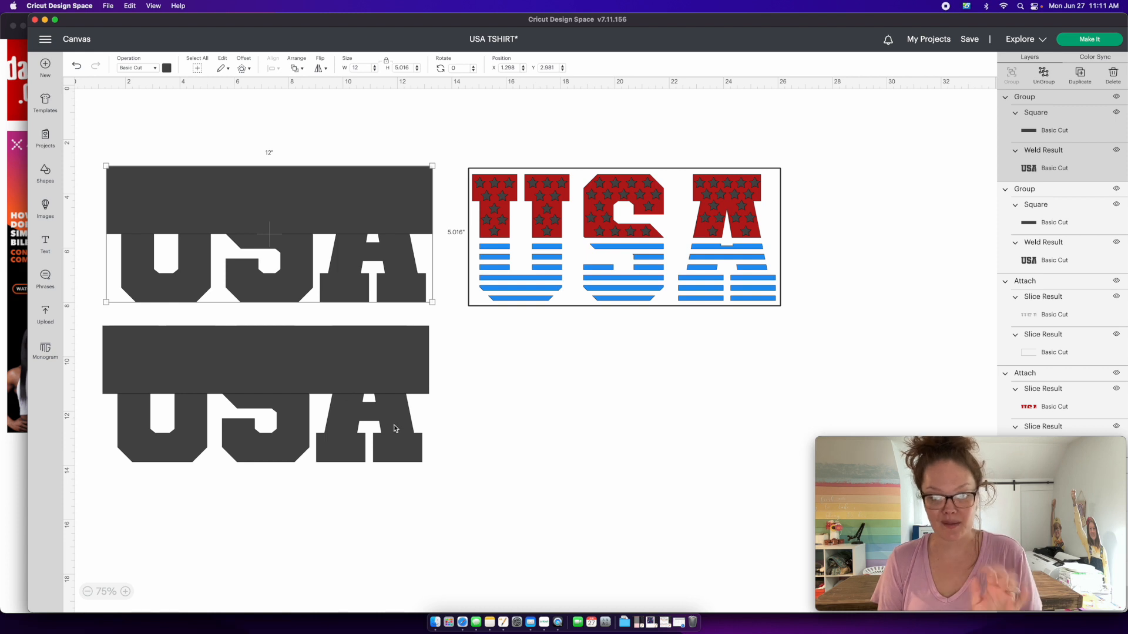
pyautogui.moveTo(394, 432); pyautogui.dragTo(557, 564)
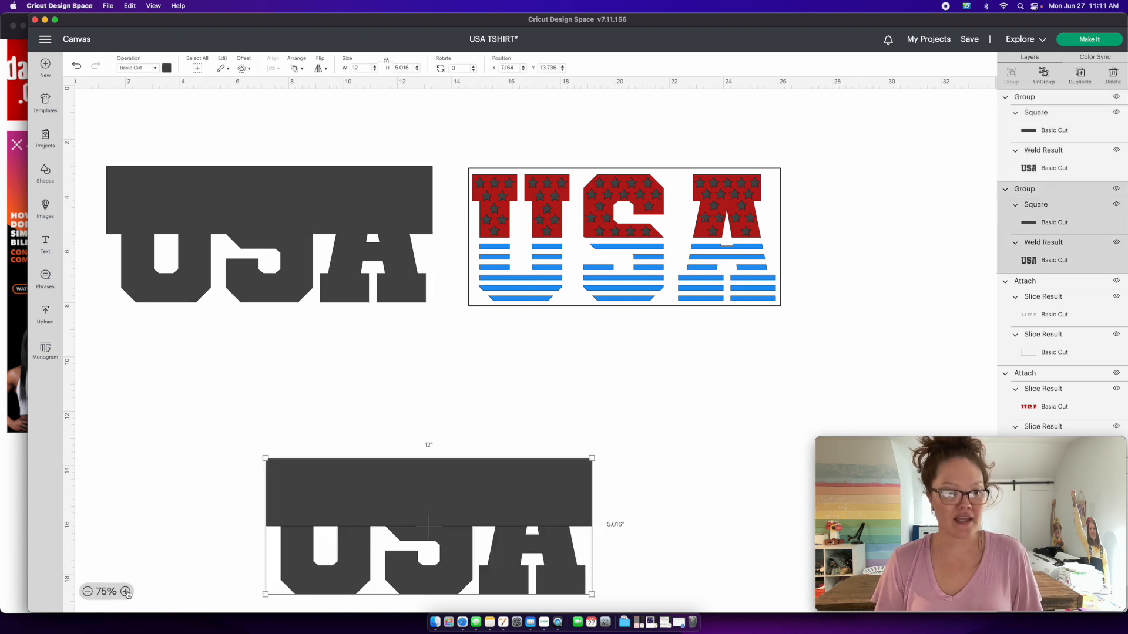
# Step: Ungroup the upper copy and slice its USA lettering with the rectangle
pyautogui.click(125, 592)
pyautogui.hscroll(-5, 180, 407)
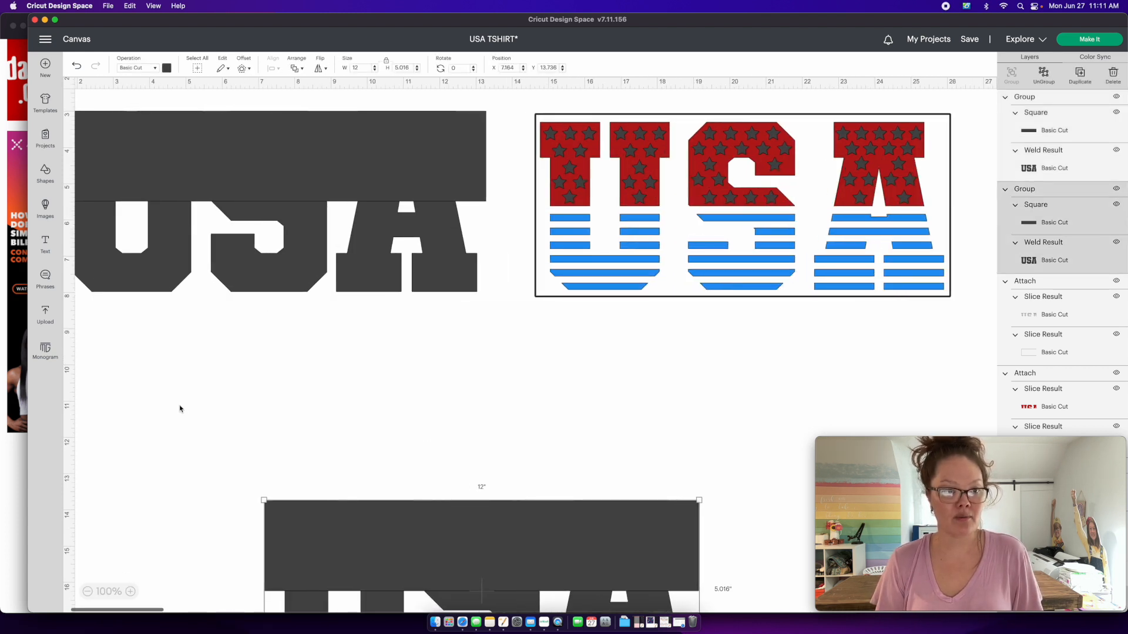
pyautogui.scroll(3, 157, 235)
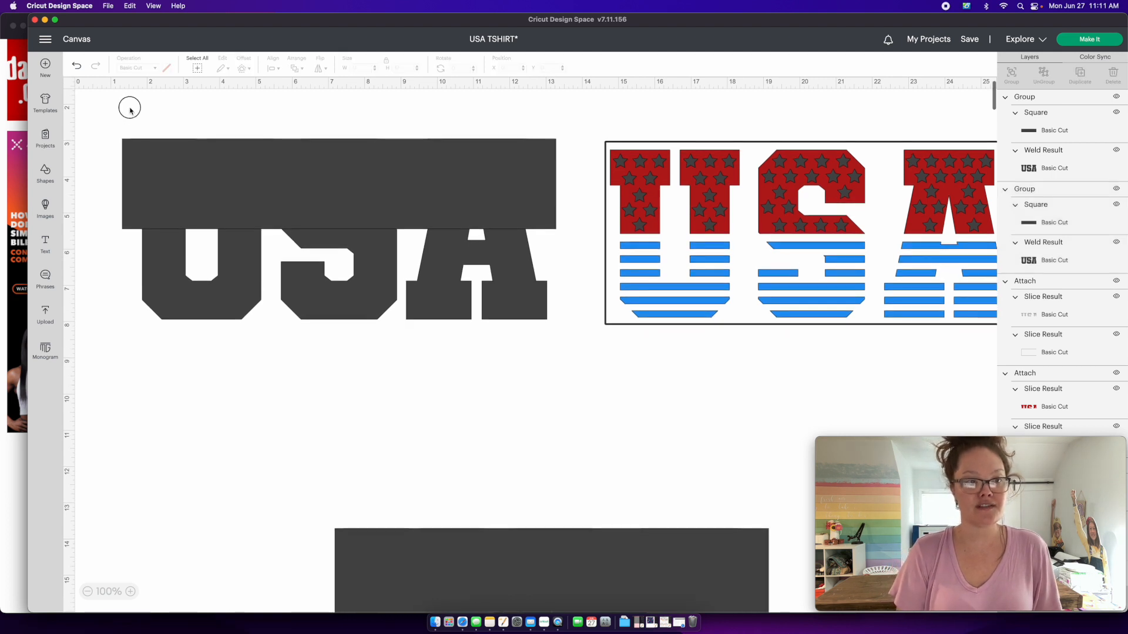
pyautogui.click(217, 218)
pyautogui.press('super+z')
pyautogui.moveTo(277, 349); pyautogui.dragTo(232, 128)
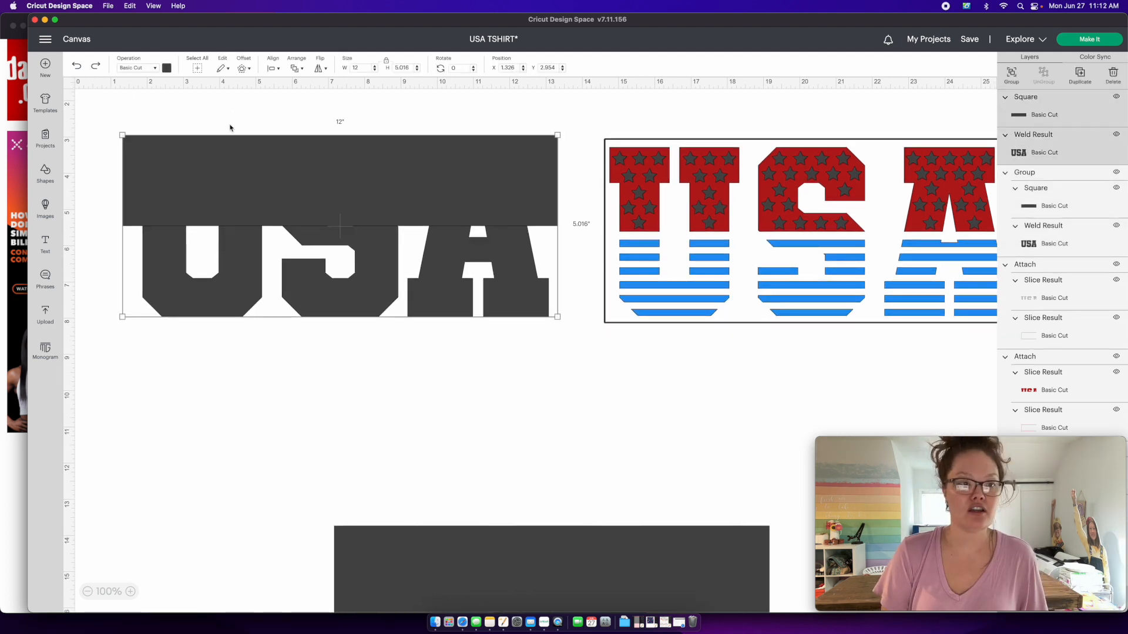
pyautogui.rightClick(294, 182)
pyautogui.click(309, 389)
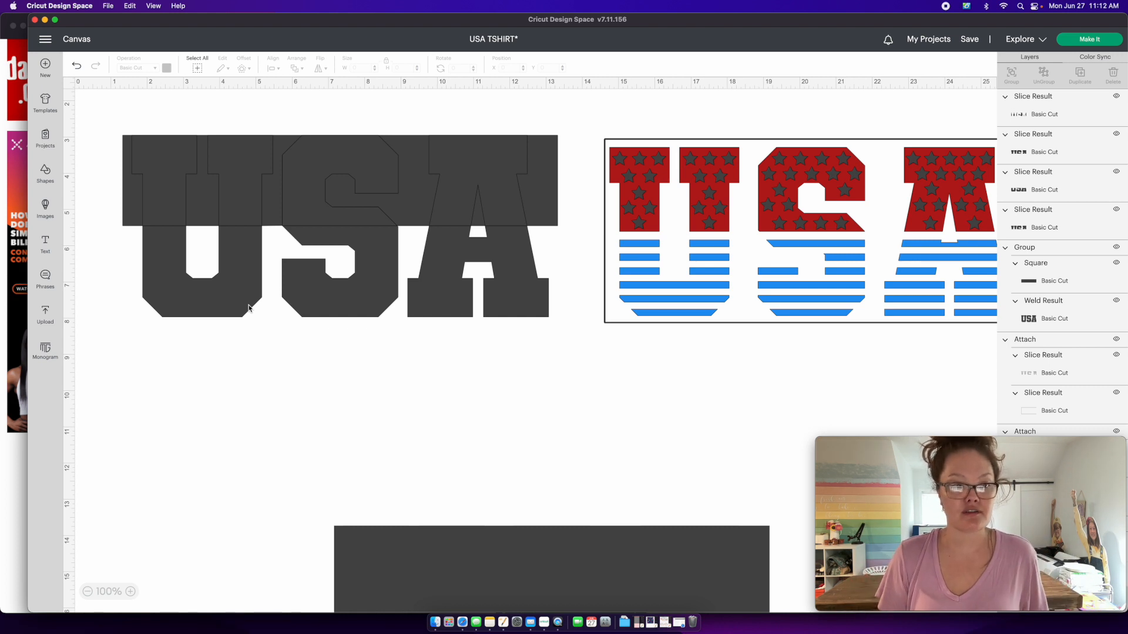
# Step: Nudge the lower half of the sliced USA letters down to Y 5.564, leaving a thin gap below the upper half
pyautogui.click(249, 308)
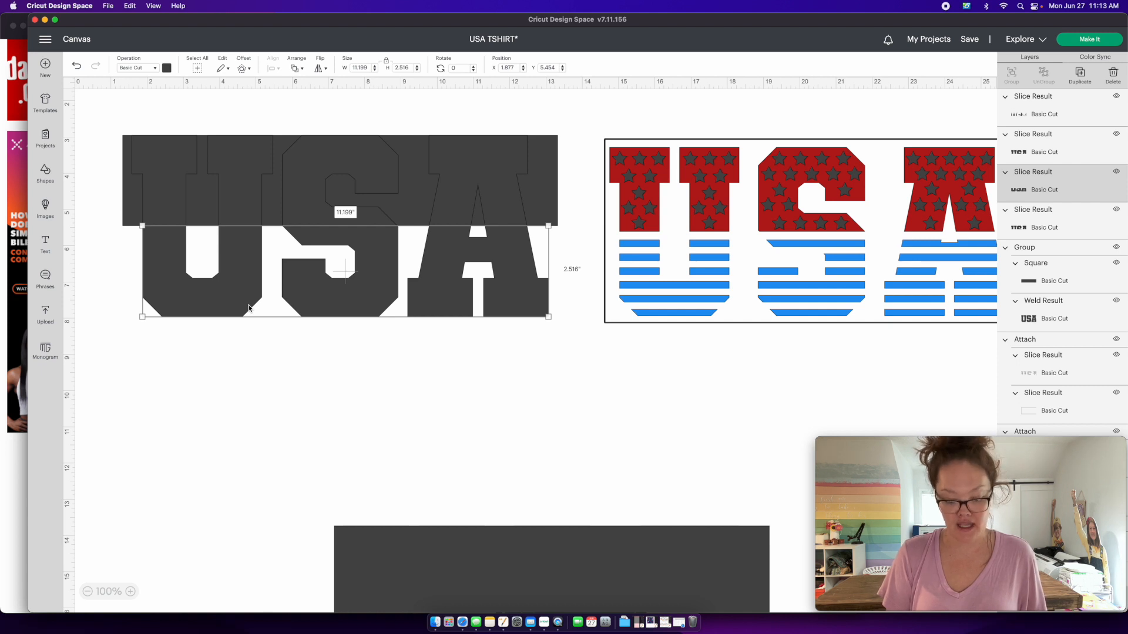
pyautogui.press('Down')
pyautogui.press('Down')
pyautogui.press('Down')
pyautogui.press('Down')
pyautogui.press('Down')
pyautogui.press('Down')
pyautogui.press('Down')
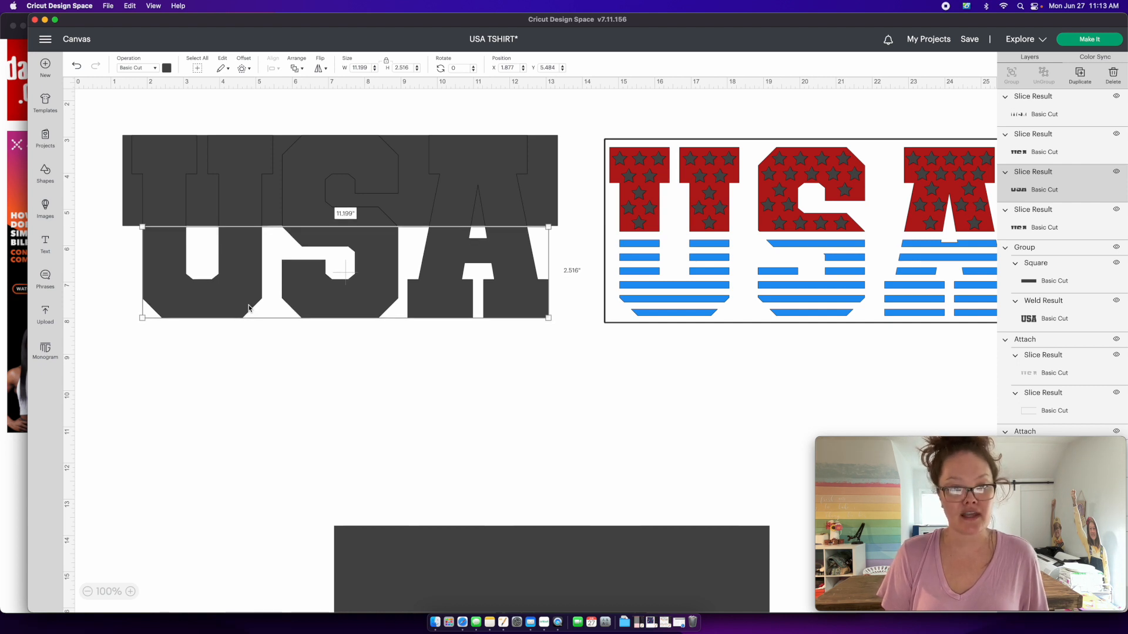
pyautogui.press('Down')
pyautogui.press('Down')
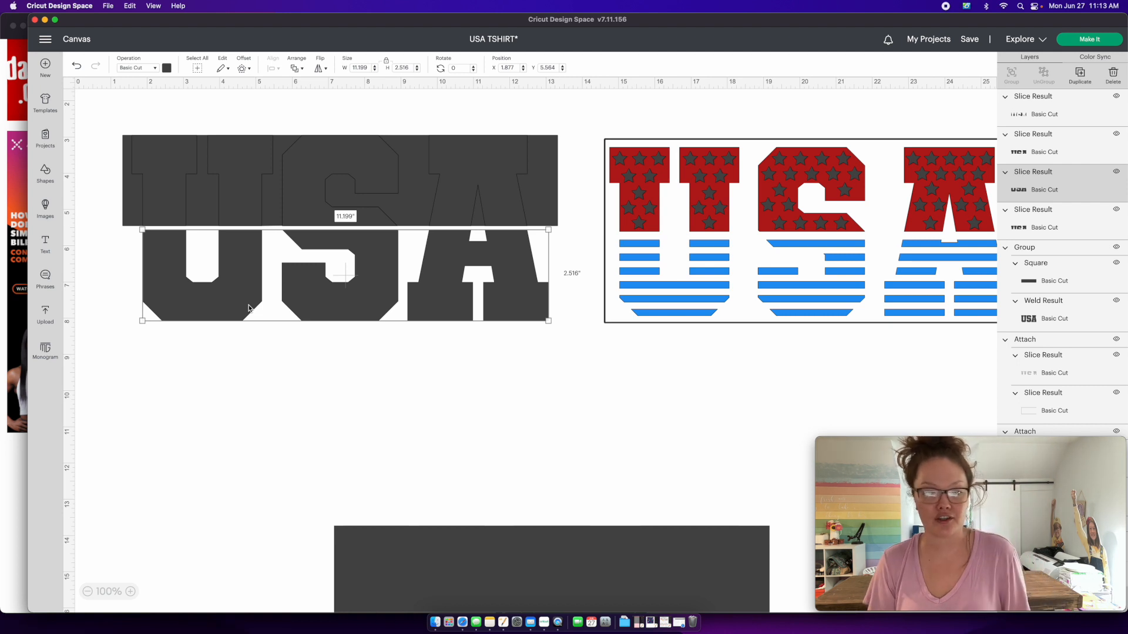
# Step: Delete the leftover rectangle cutout and the duplicate upper letter piece from the slice
pyautogui.click(123, 214)
pyautogui.click(126, 214)
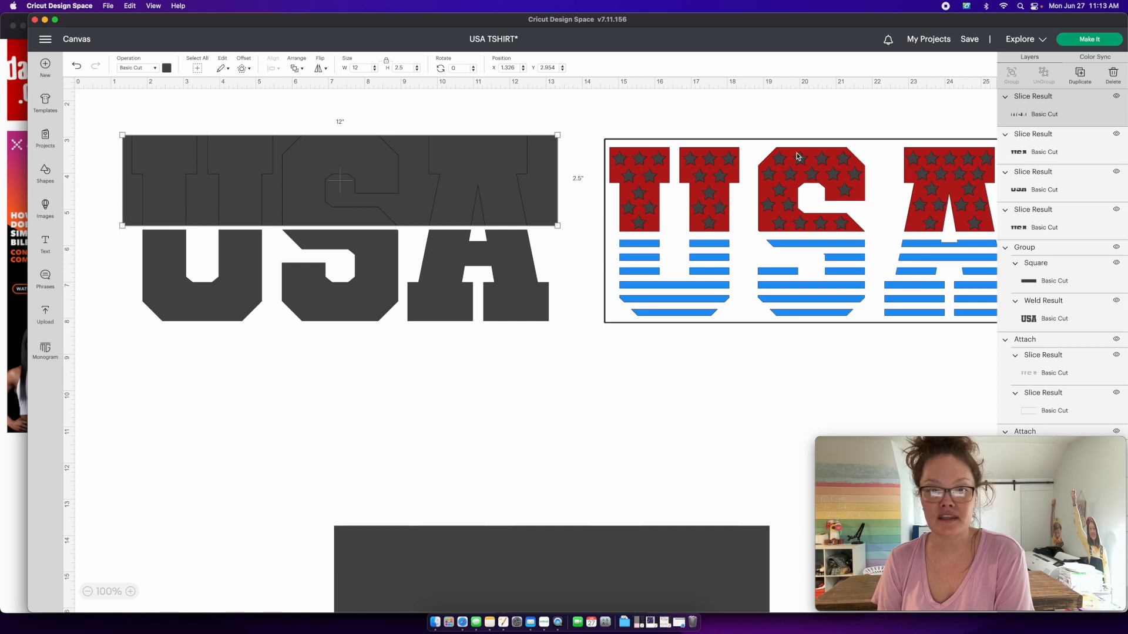
pyautogui.moveTo(538, 201); pyautogui.dragTo(560, 177)
pyautogui.press('Delete')
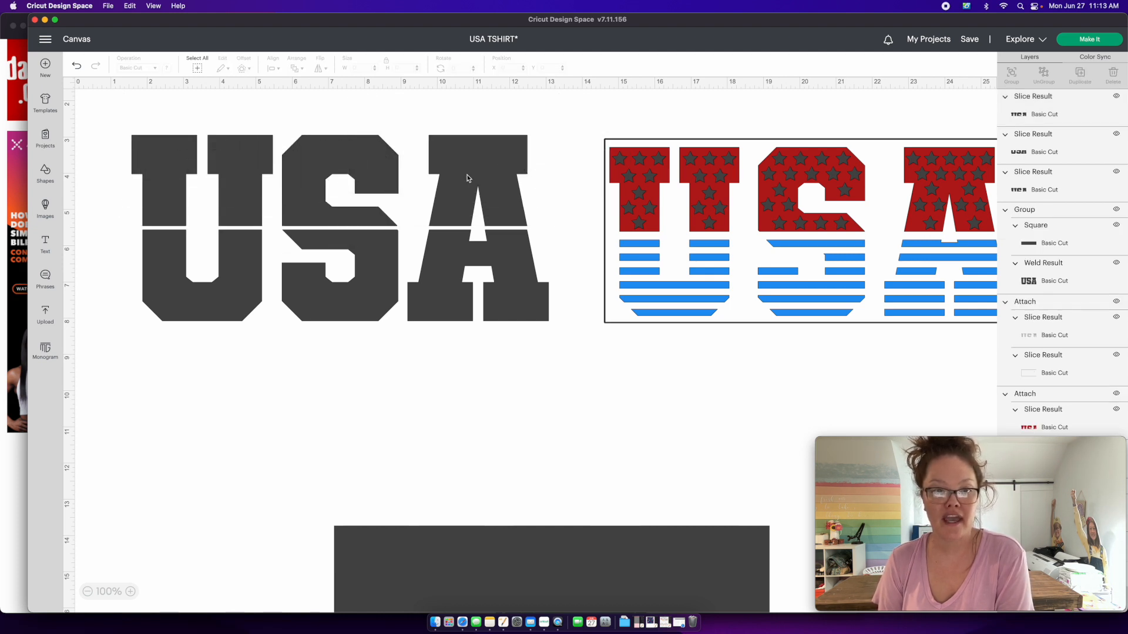
pyautogui.moveTo(468, 178)
pyautogui.mouseDown()
pyautogui.moveTo(466, 142)
pyautogui.moveTo(470, 170)
pyautogui.mouseUp()
pyautogui.press('super+z')
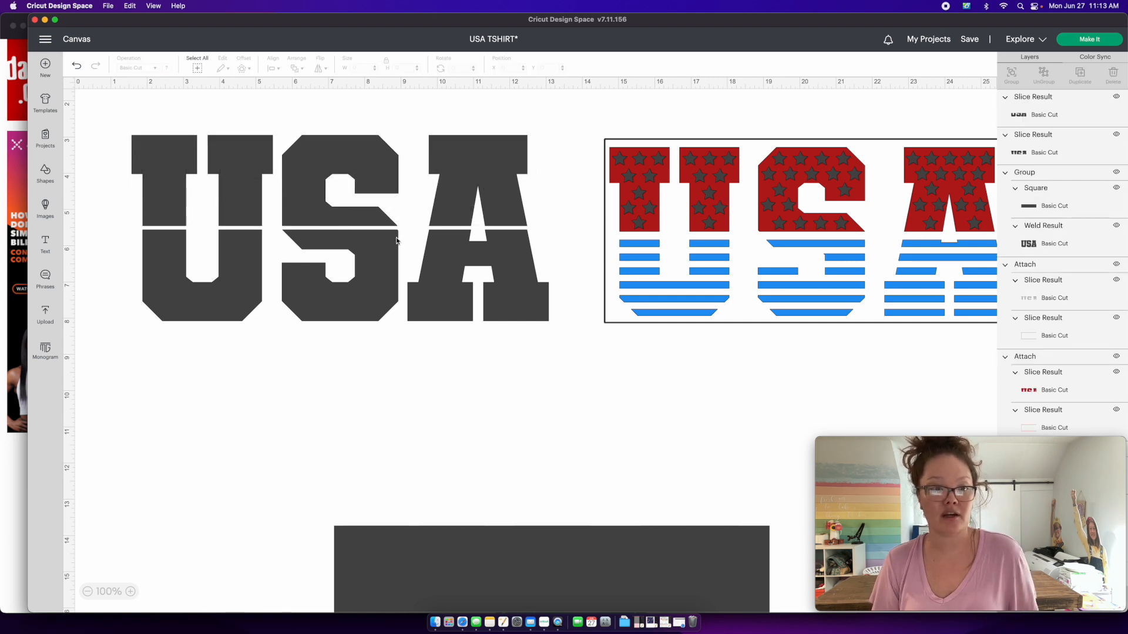
# Step: Nudge the upper half of the USA letters down to Y 3.004 to narrow the gap between the halves
pyautogui.click(389, 279)
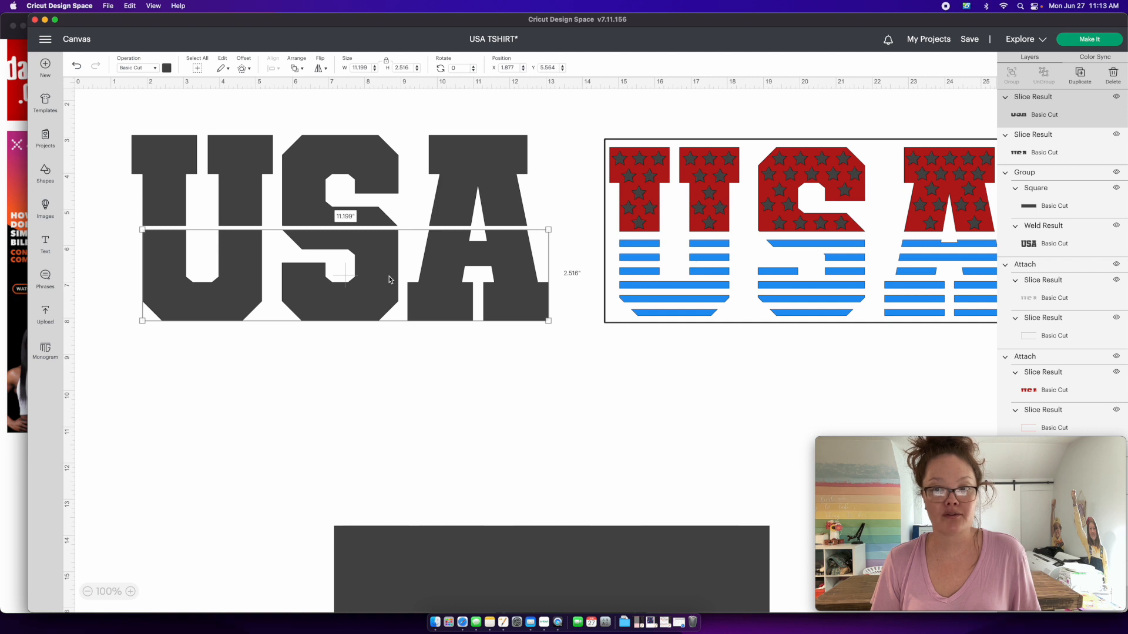
pyautogui.click(1047, 153)
pyautogui.press('Down')
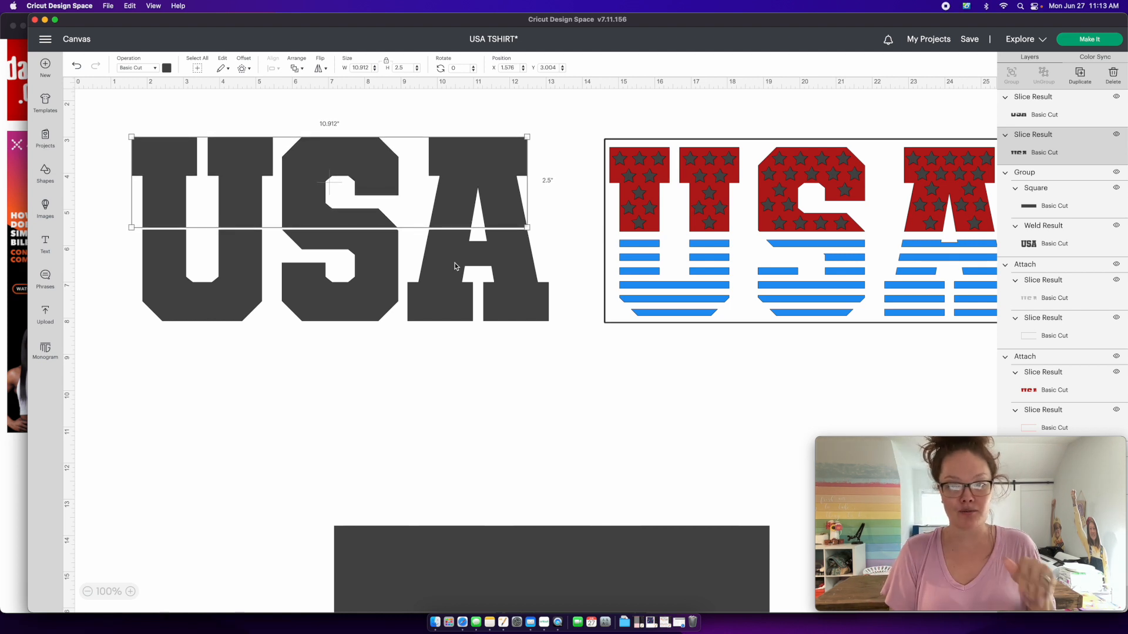
# Step: Nudge the upper half of the USA letters down to Y 3.014 and deselect it
pyautogui.press('Down')
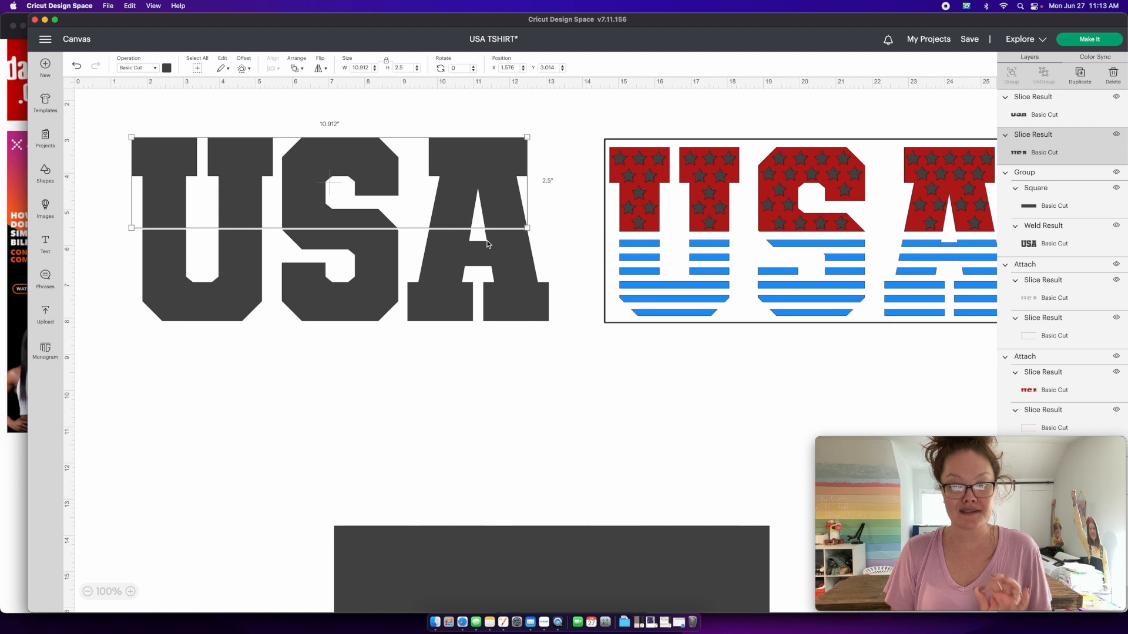
pyautogui.click(429, 348)
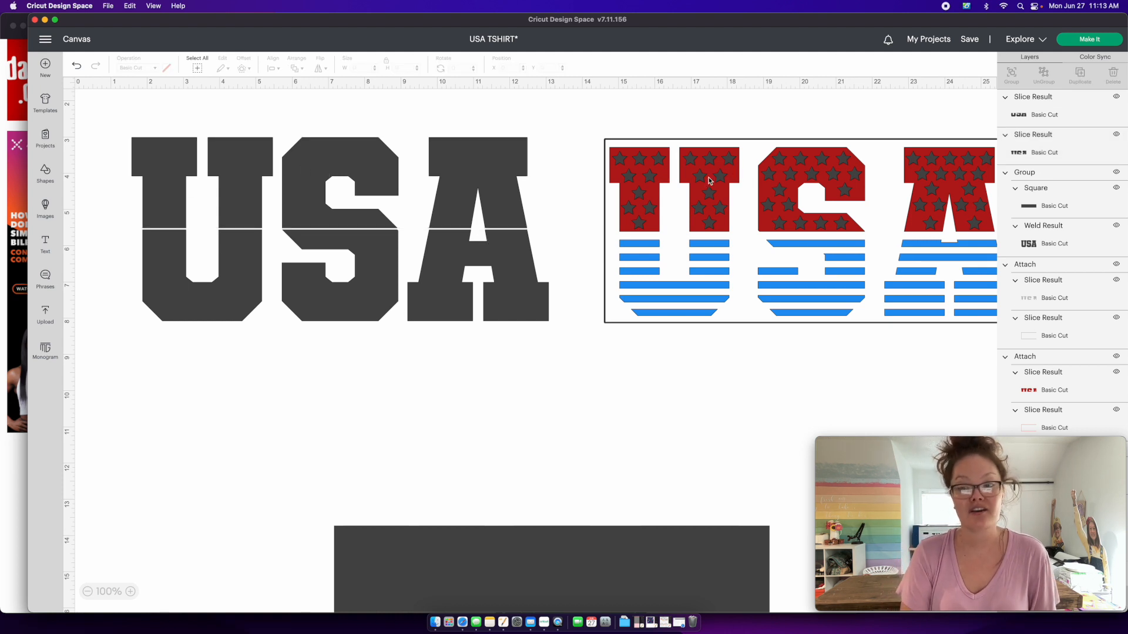
# Step: Add a red star about 0.482 by 0.458 inches to the top of the U
pyautogui.click(46, 172)
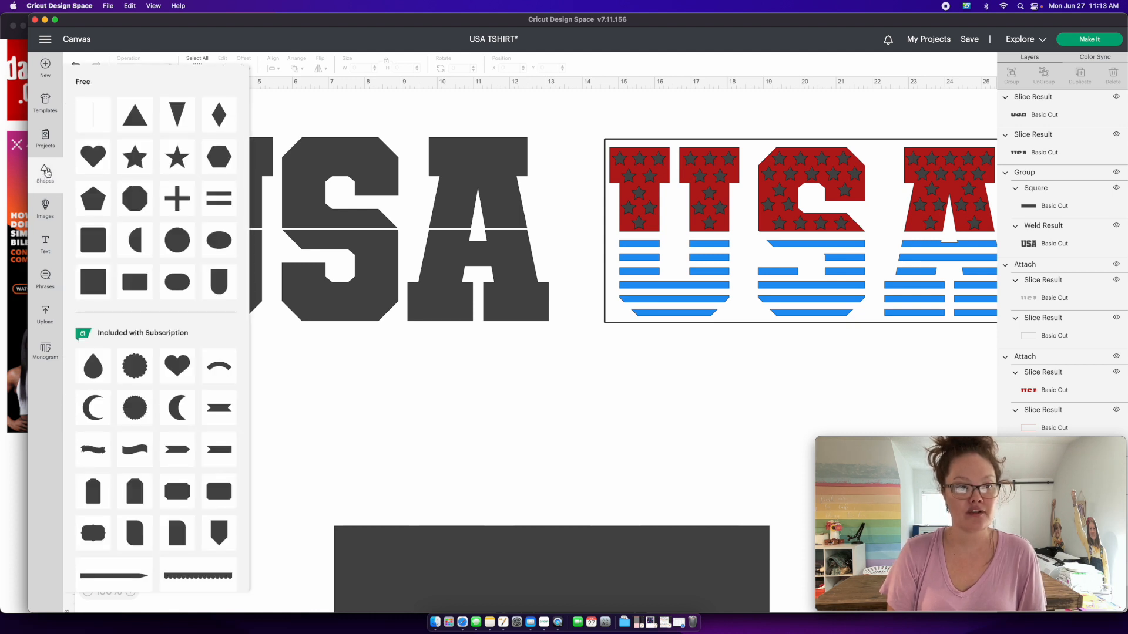
pyautogui.click(141, 164)
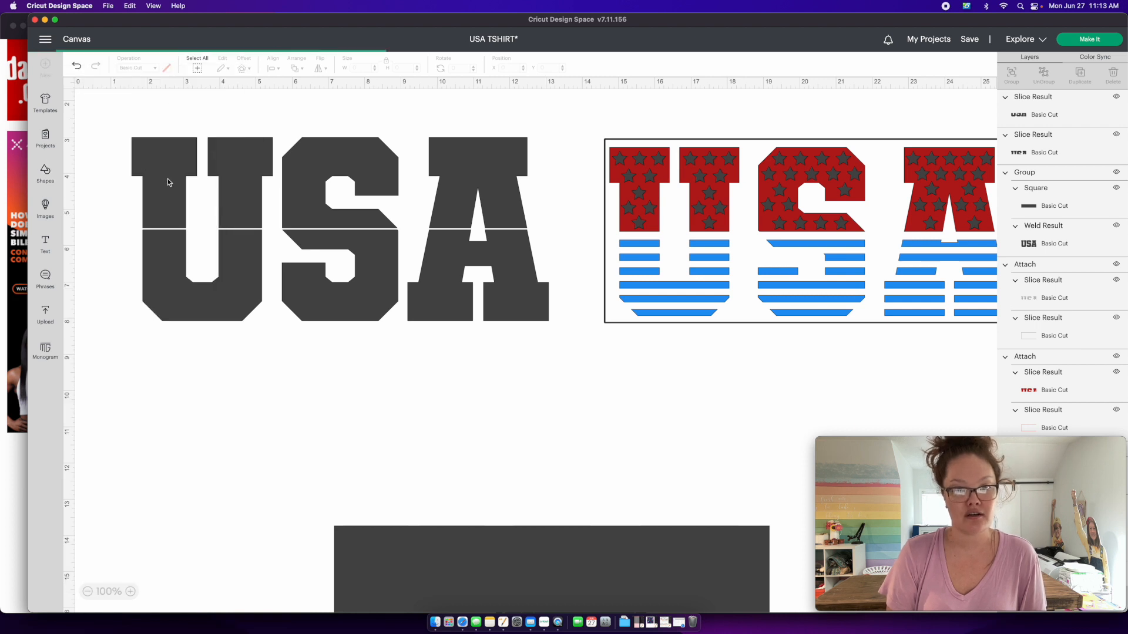
pyautogui.click(167, 68)
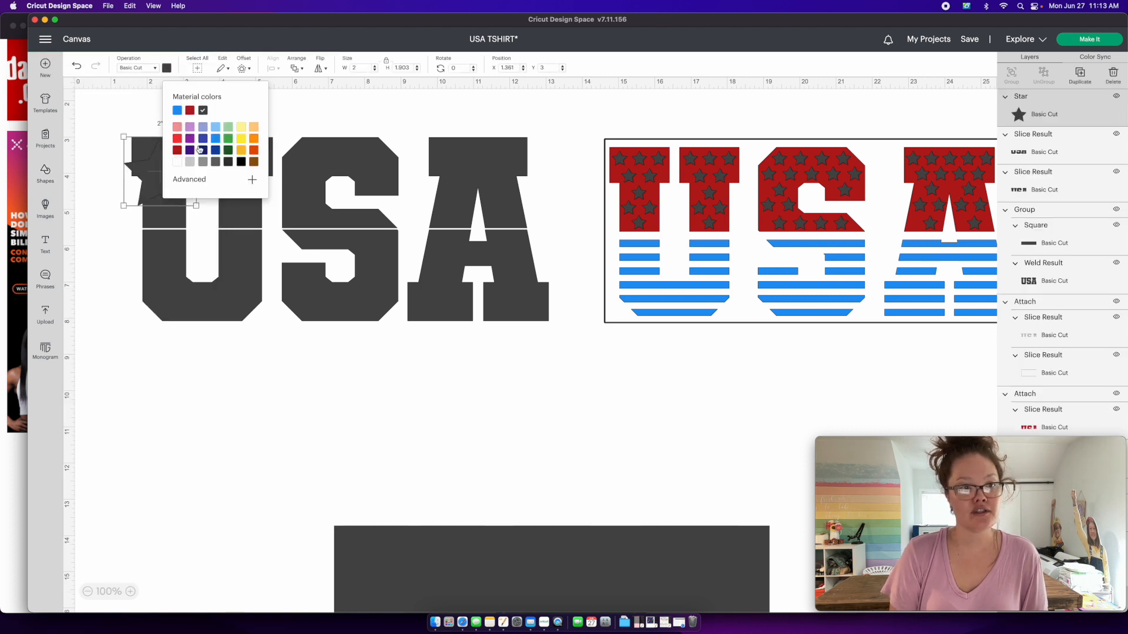
pyautogui.click(178, 139)
pyautogui.click(117, 137)
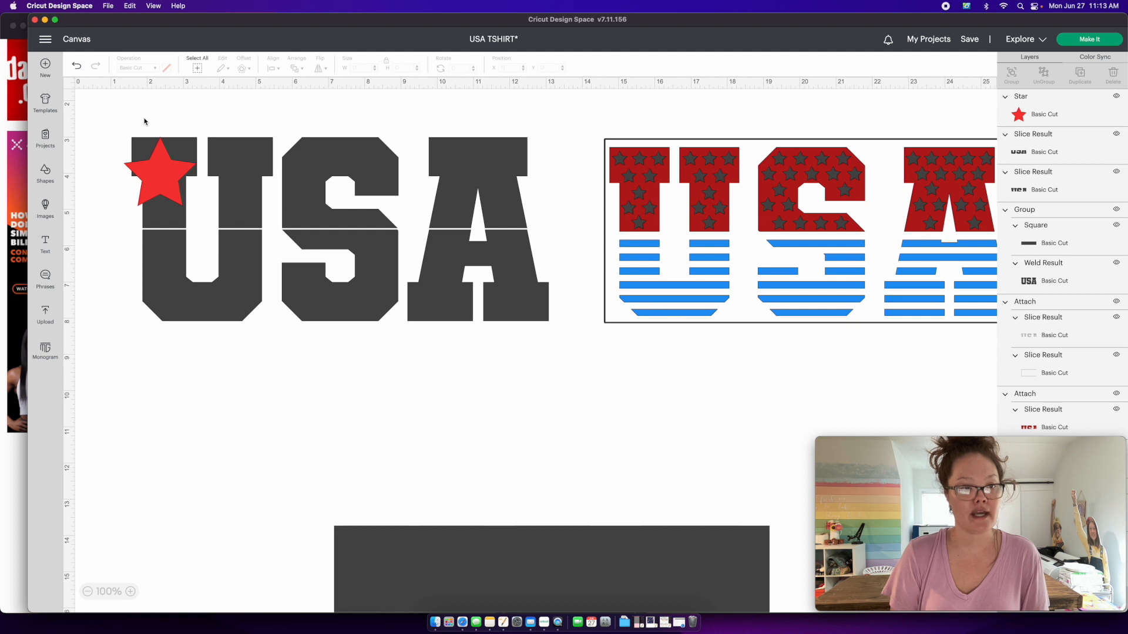
pyautogui.moveTo(159, 180); pyautogui.dragTo(170, 155)
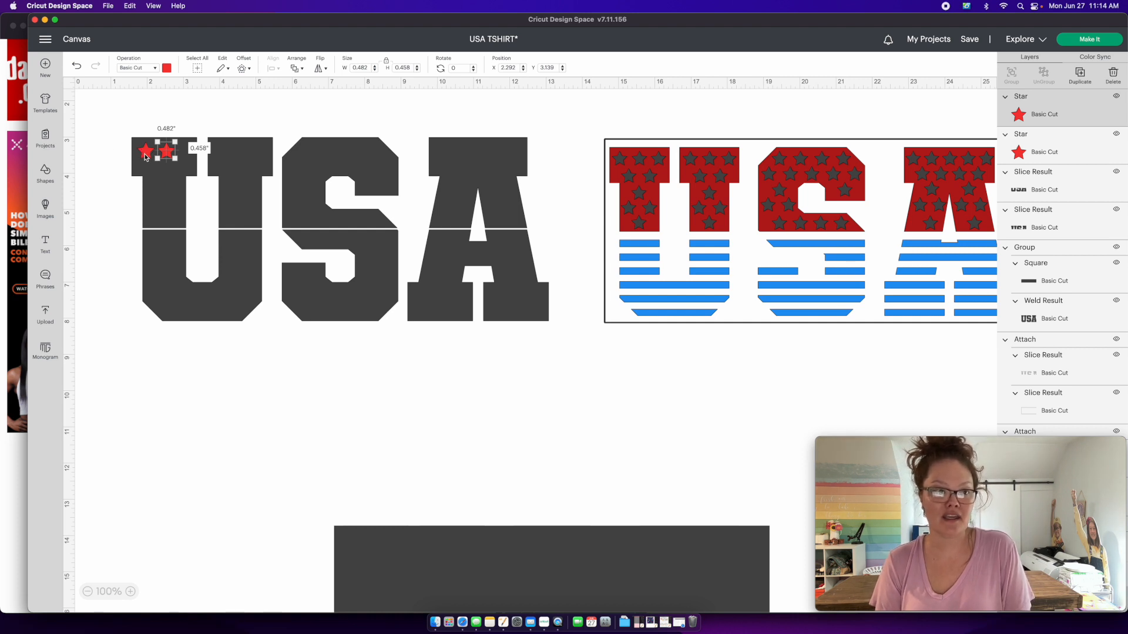
# Step: Try to duplicate the two ungrouped stars and move the copies lower on the U
pyautogui.keyDown('shift'); pyautogui.click(146, 157); pyautogui.keyUp('shift')
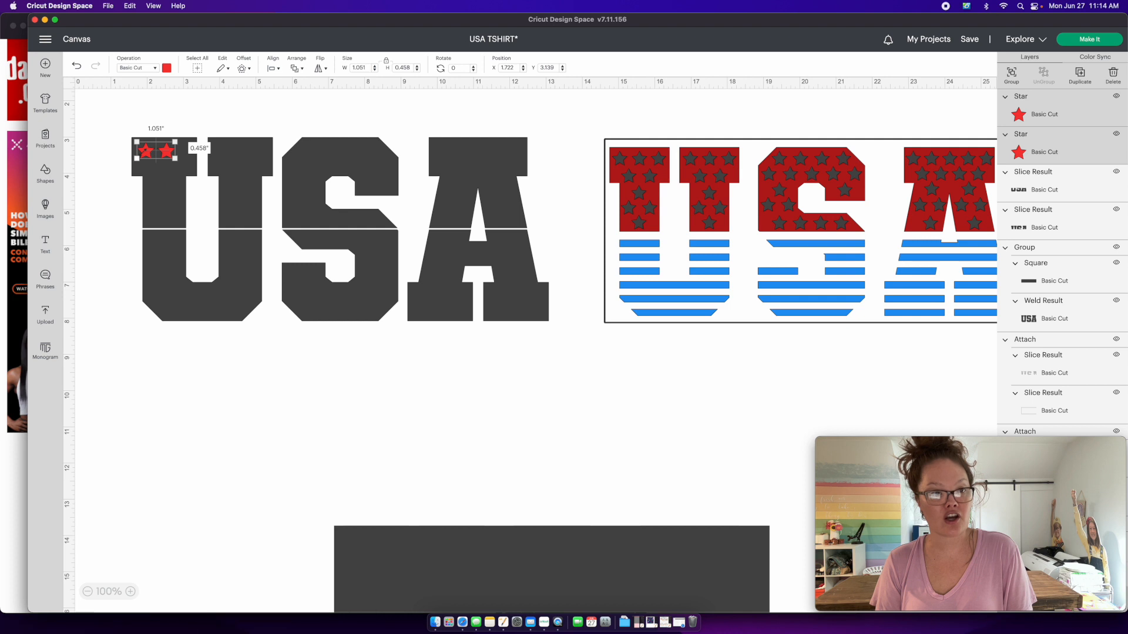
pyautogui.press('super+d')
pyautogui.moveTo(146, 156); pyautogui.dragTo(142, 186)
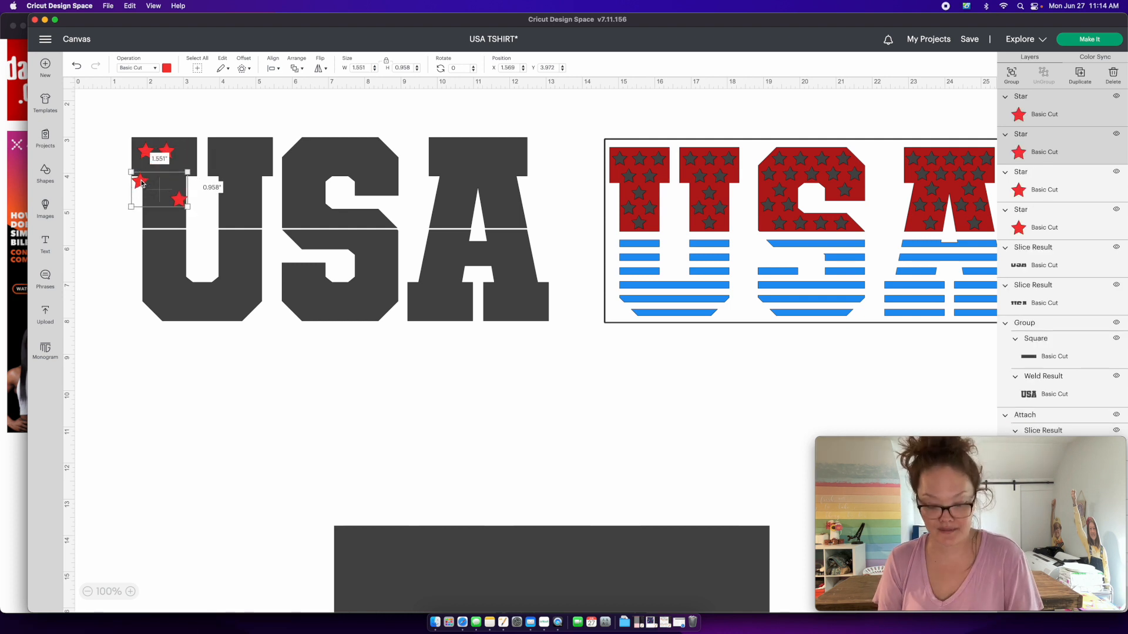
pyautogui.press('Delete')
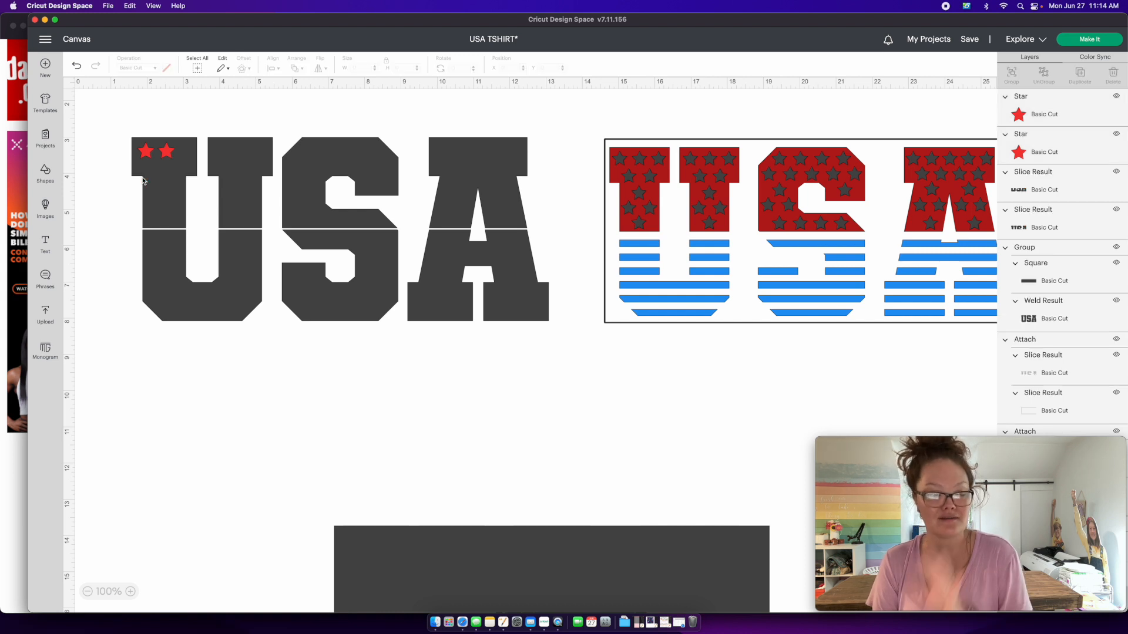
# Step: Group the two stars on the U and place a duplicate of the pair on the U's right arm
pyautogui.click(171, 156)
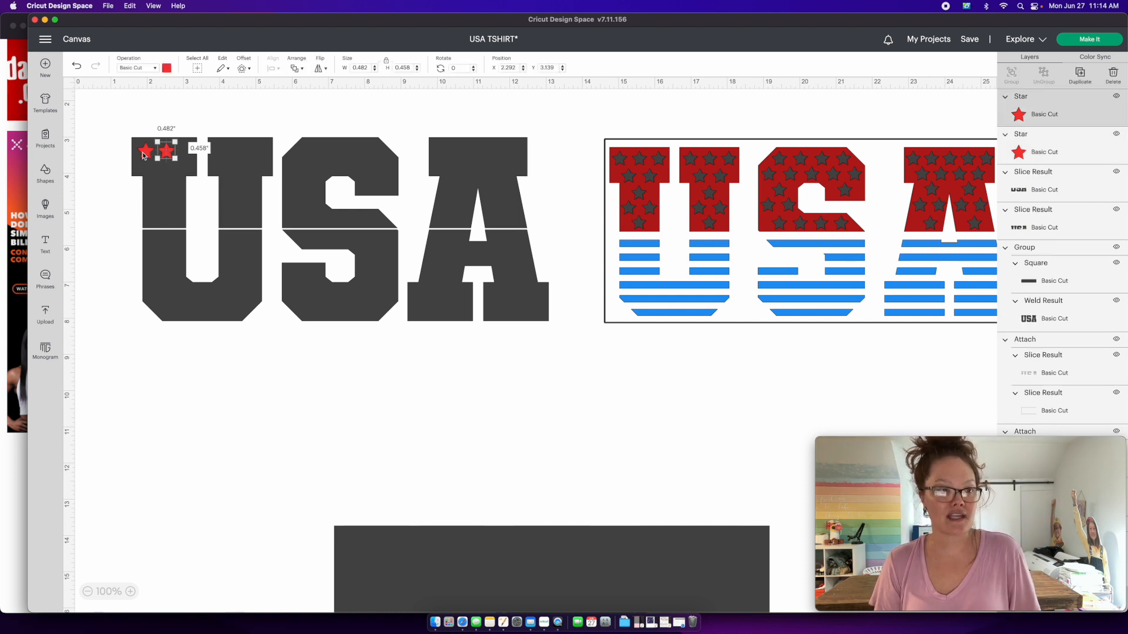
pyautogui.keyDown('shift'); pyautogui.click(144, 152); pyautogui.keyUp('shift')
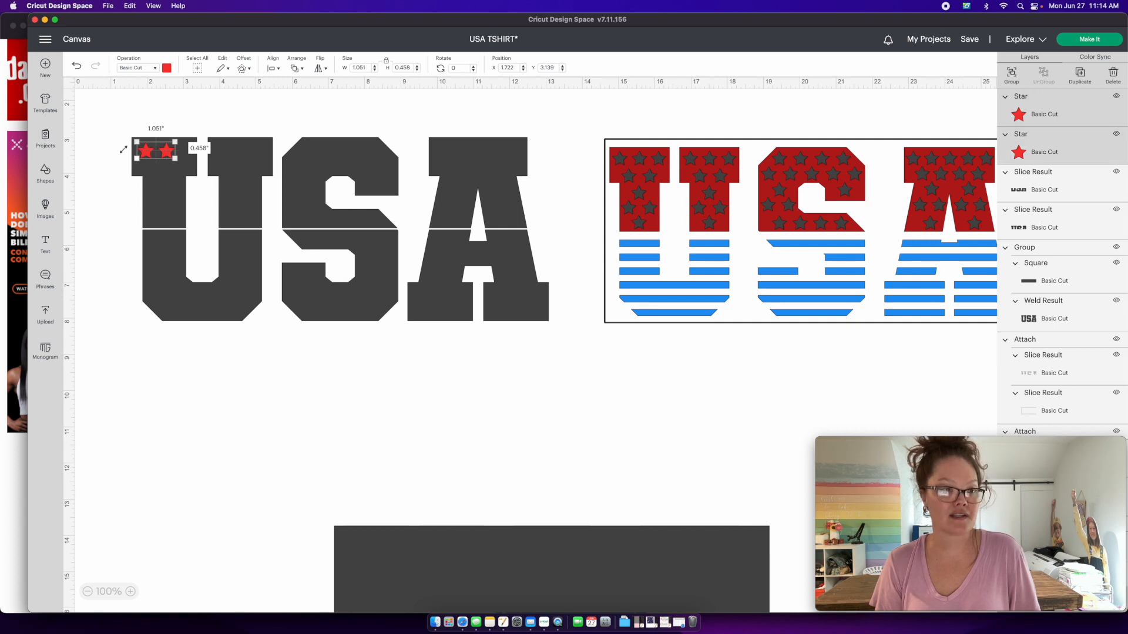
pyautogui.click(1011, 76)
pyautogui.click(1079, 75)
pyautogui.moveTo(155, 160); pyautogui.dragTo(230, 305)
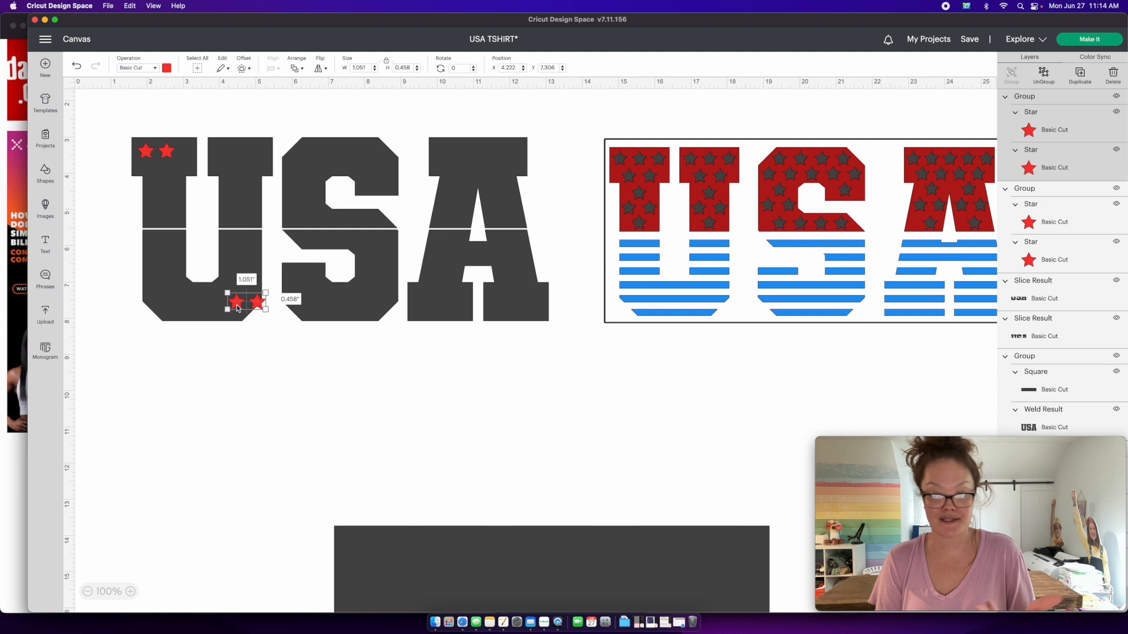
pyautogui.moveTo(238, 308); pyautogui.dragTo(223, 156)
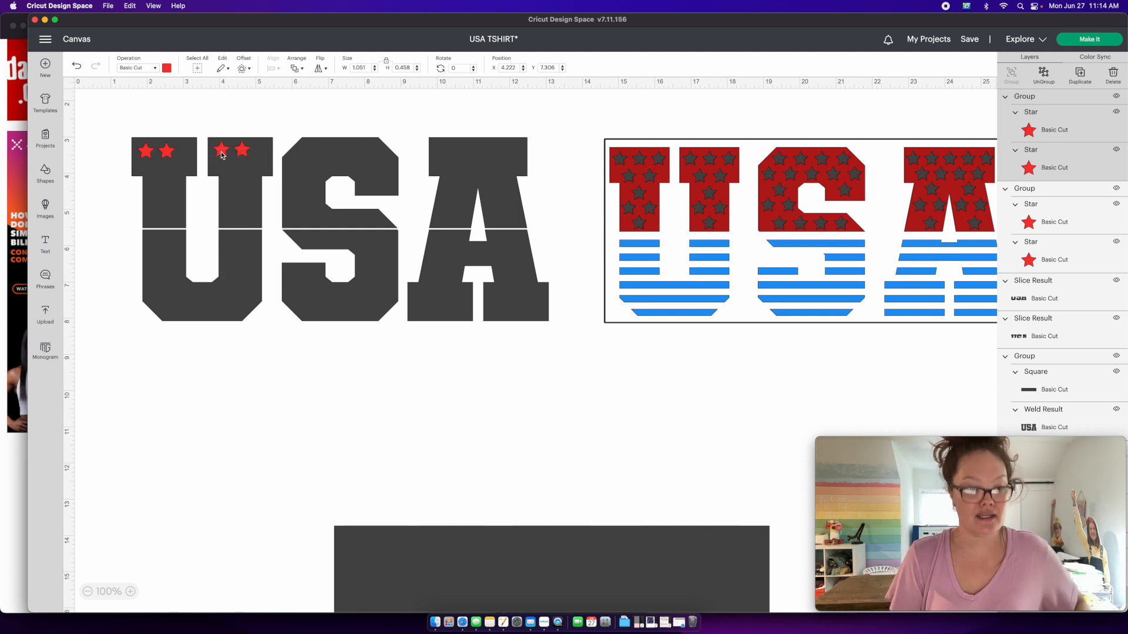
# Step: Fill the tops of the U, S and A and the U's left stem with duplicated stars and star pairs
pyautogui.keyDown('shift'); pyautogui.click(178, 154); pyautogui.keyUp('shift')
pyautogui.click(1079, 78)
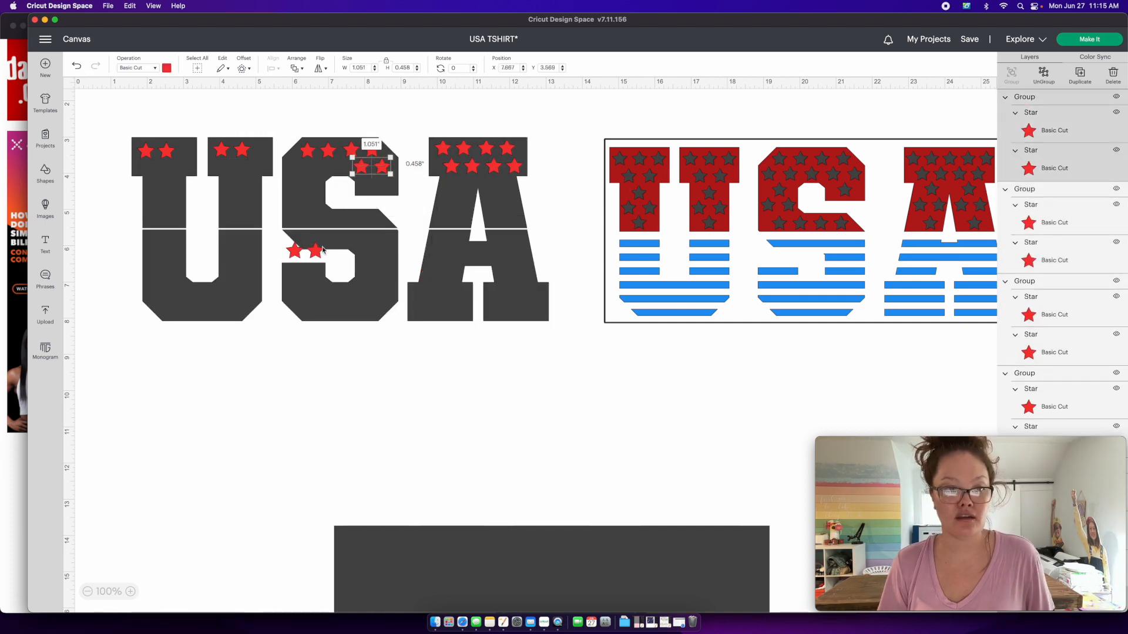
pyautogui.scroll(3, 141, 191)
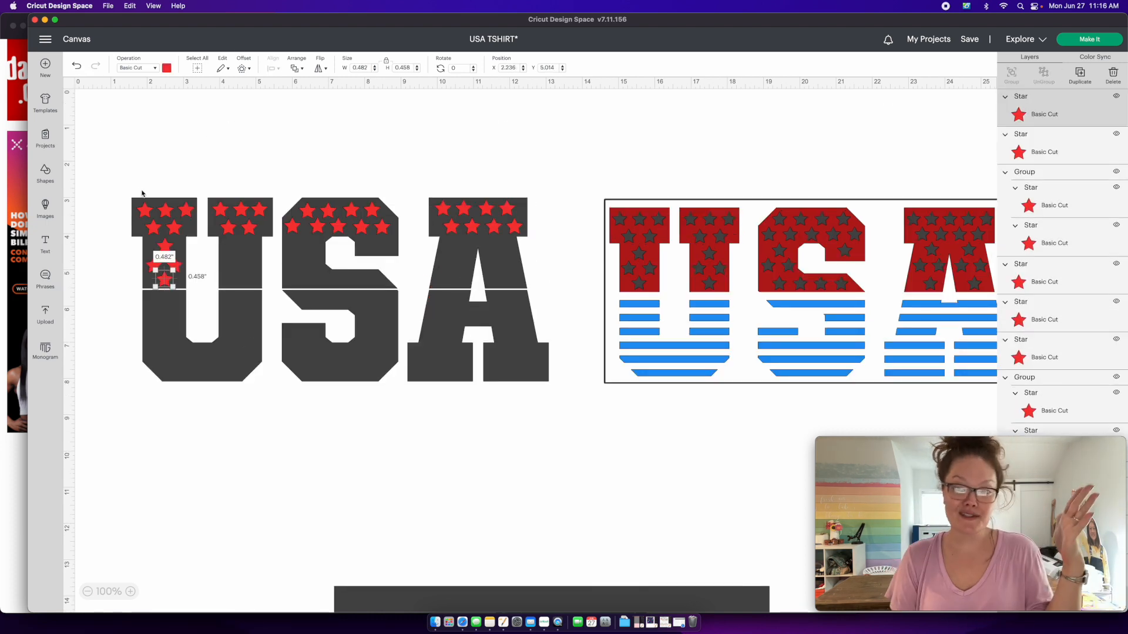
pyautogui.click(88, 269)
# Step: Group the four stars on the U's left stem and place a duplicate of the cluster on its right stem
pyautogui.click(164, 248)
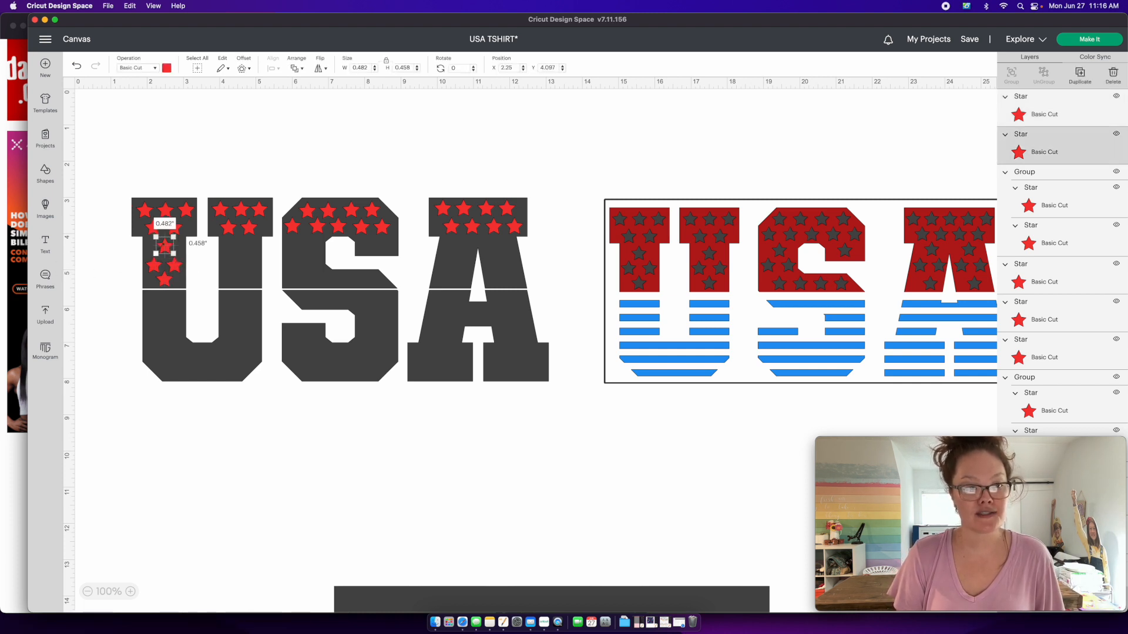
pyautogui.keyDown('shift'); pyautogui.click(154, 265); pyautogui.keyUp('shift')
pyautogui.keyDown('shift'); pyautogui.click(164, 281); pyautogui.keyUp('shift')
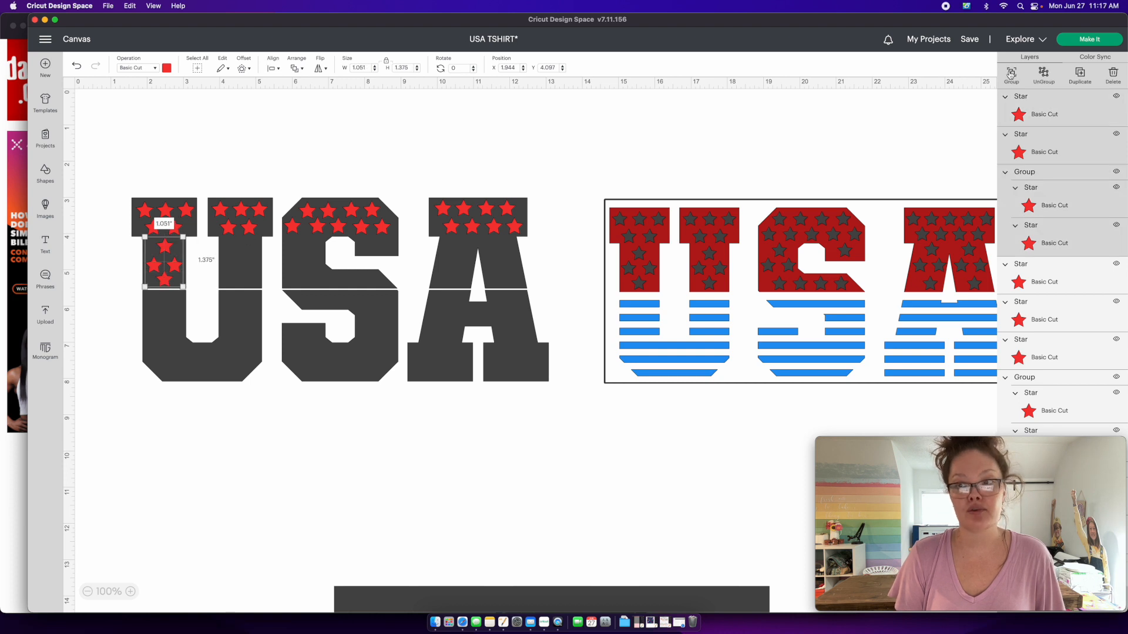
pyautogui.press('super+g')
pyautogui.press('super+d')
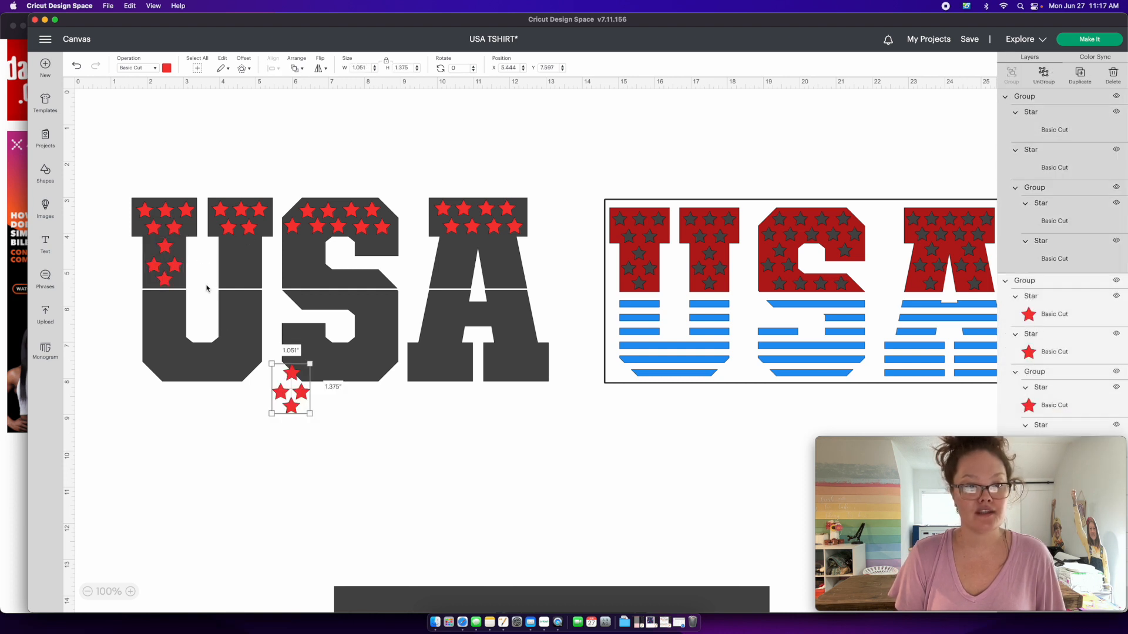
pyautogui.moveTo(285, 402); pyautogui.dragTo(328, 282)
# Step: Complete the star row along the lower edge of the S's upper half with single stars at about X 6.722, 7.361 and 7.944
pyautogui.press('super+v')
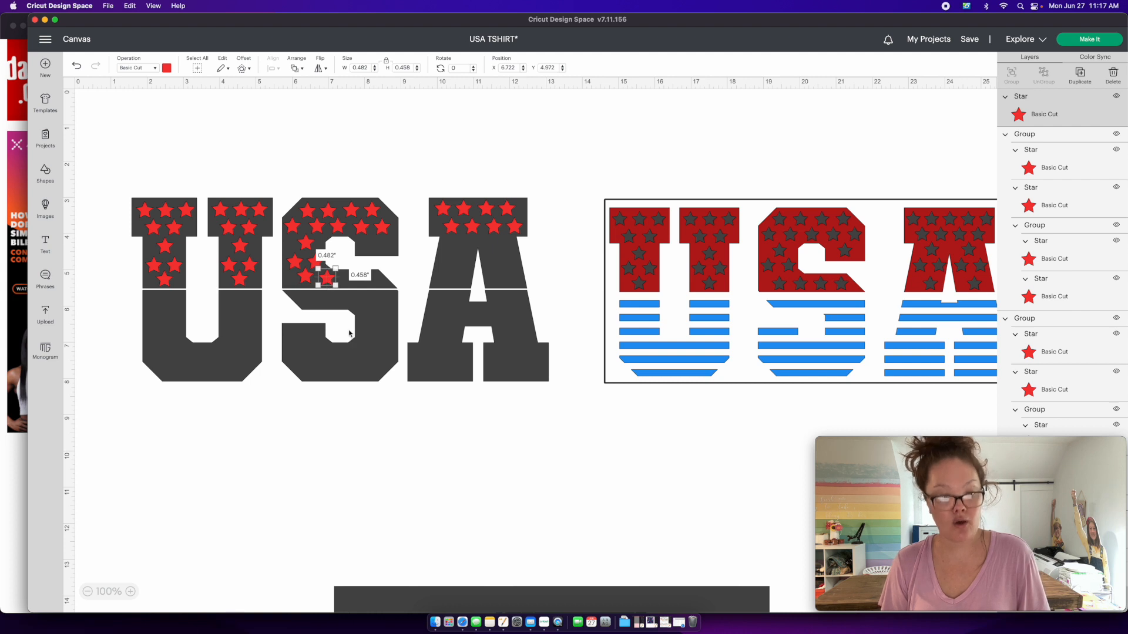
pyautogui.press('super+v')
pyautogui.moveTo(267, 279); pyautogui.dragTo(360, 283)
pyautogui.click(374, 414)
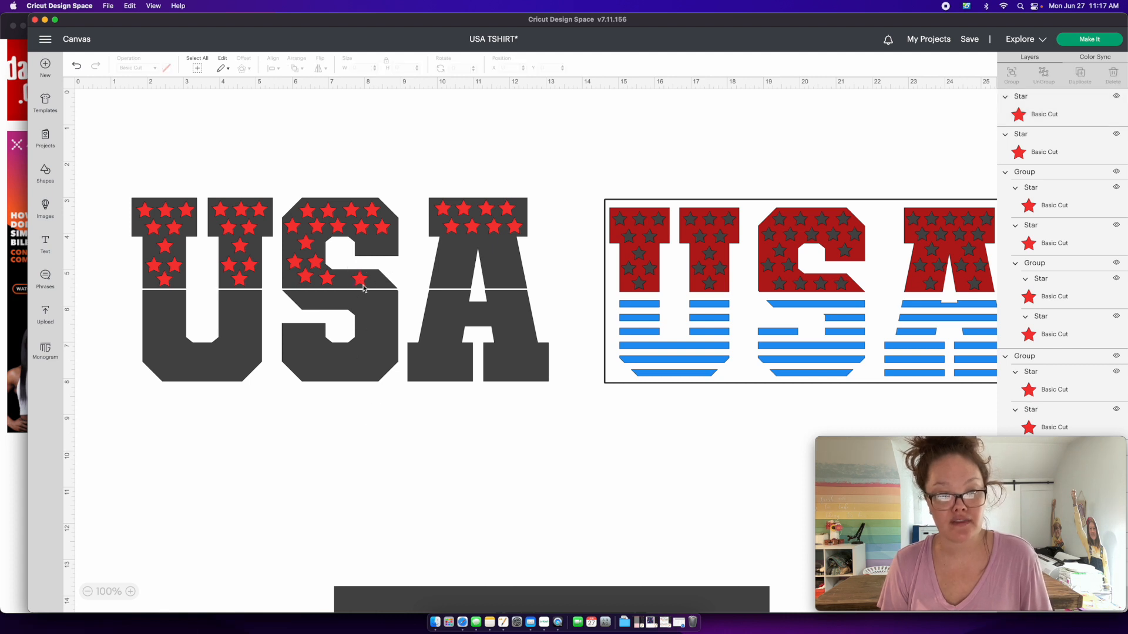
pyautogui.click(361, 284)
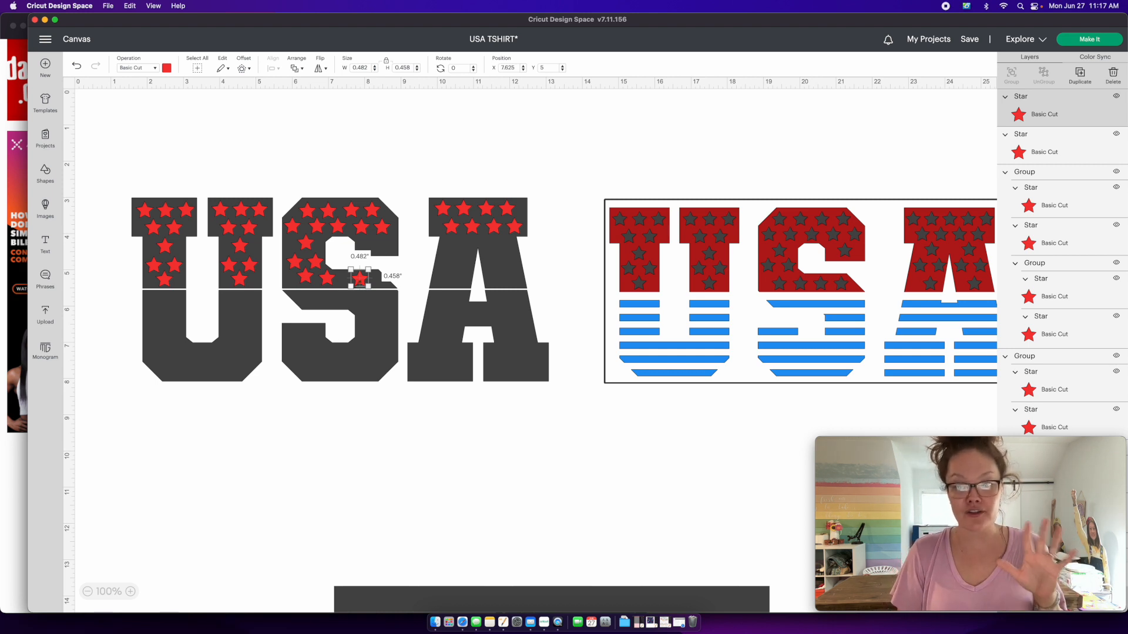
pyautogui.moveTo(361, 282); pyautogui.dragTo(374, 287)
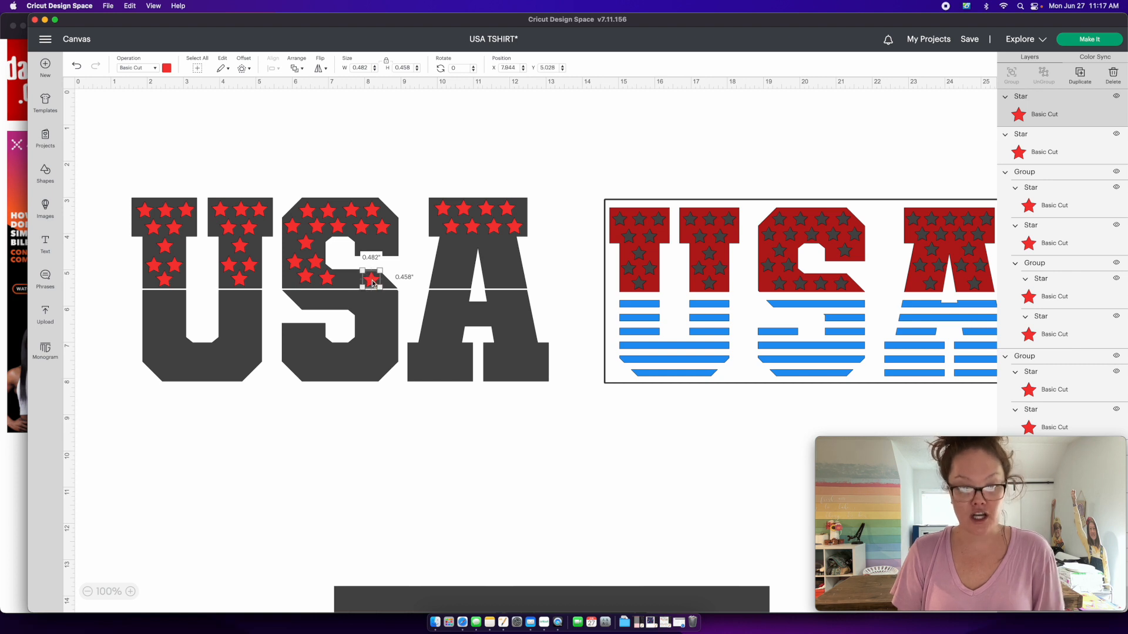
pyautogui.press('super+d')
pyautogui.moveTo(283, 296); pyautogui.dragTo(350, 280)
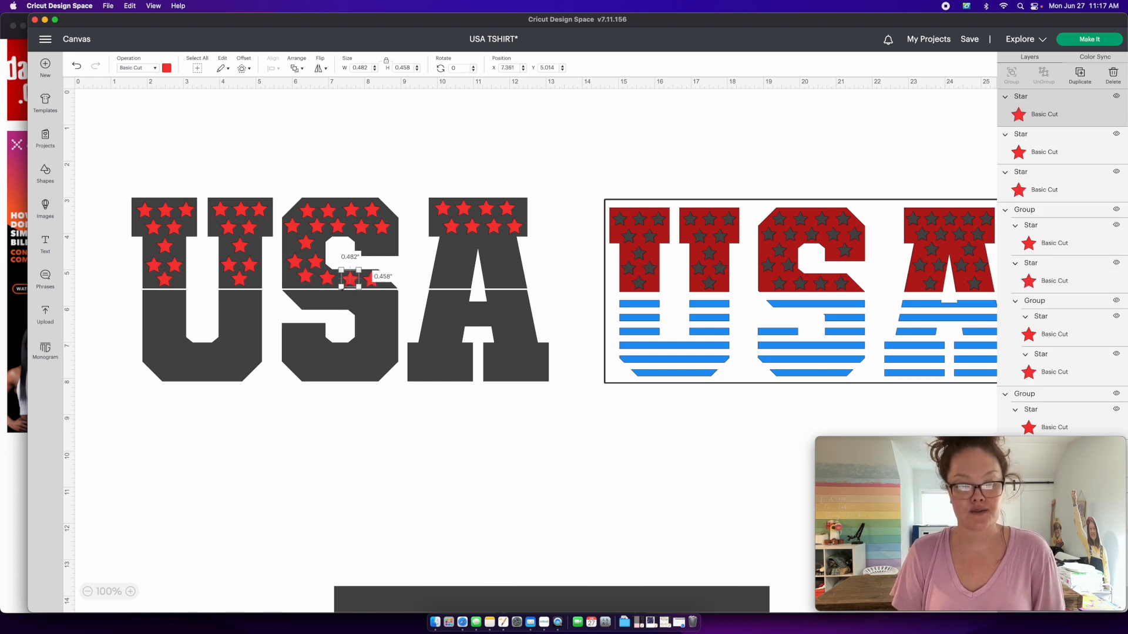
# Step: Place a grouped cluster of three stars on each leg of the A's upper half
pyautogui.click(327, 277)
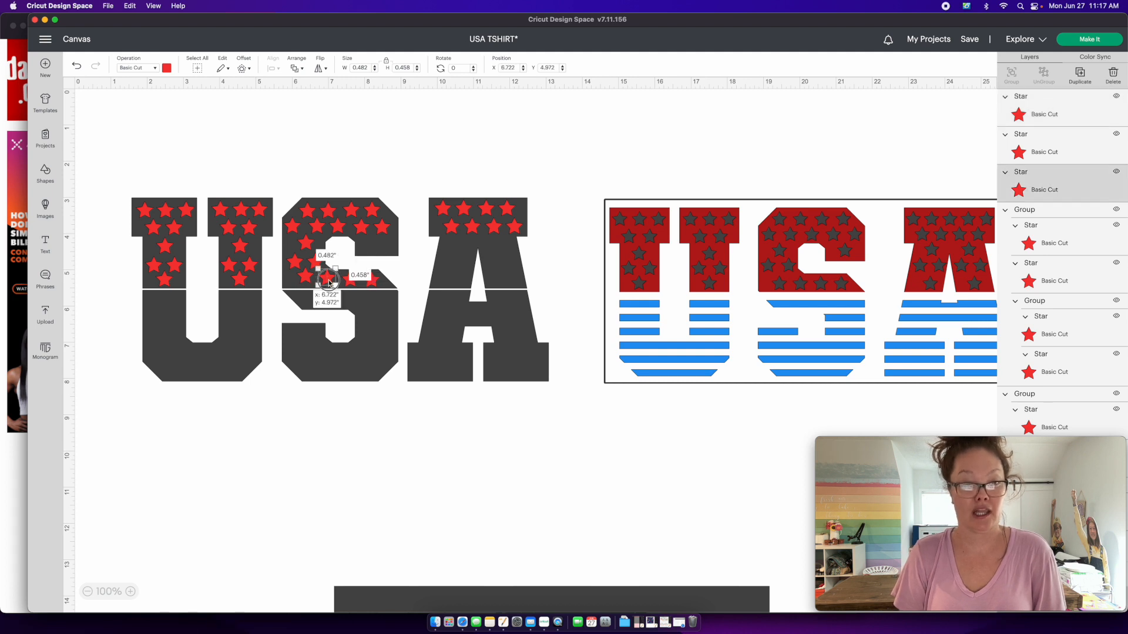
pyautogui.press('super+v')
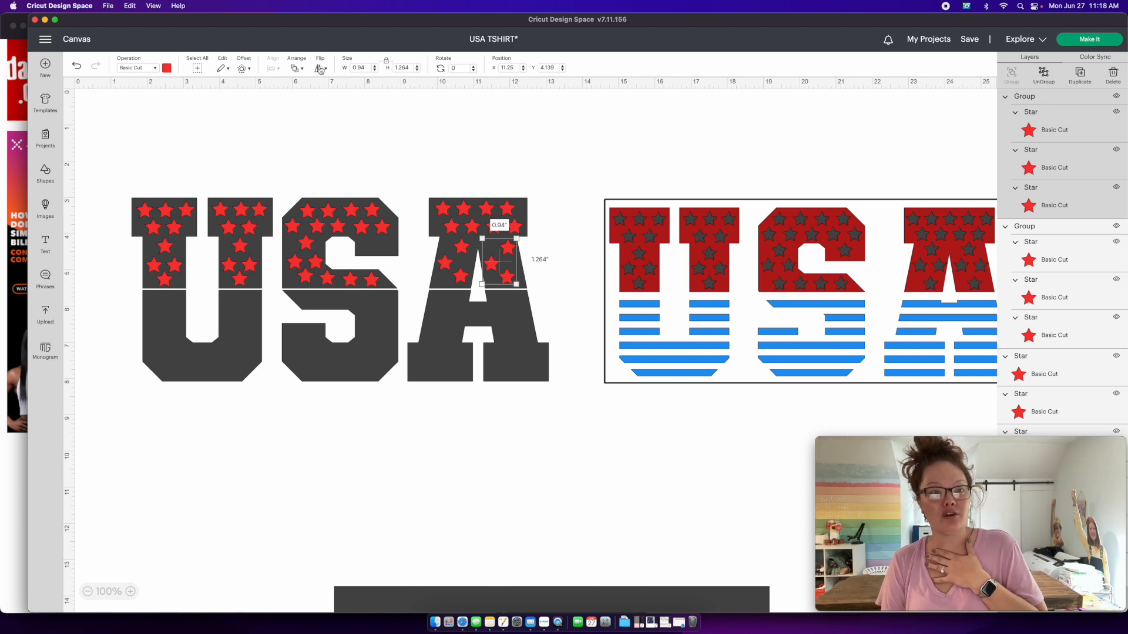
# Step: Try a vertical flip on the finished USA sample design, and undo it
pyautogui.click(321, 69)
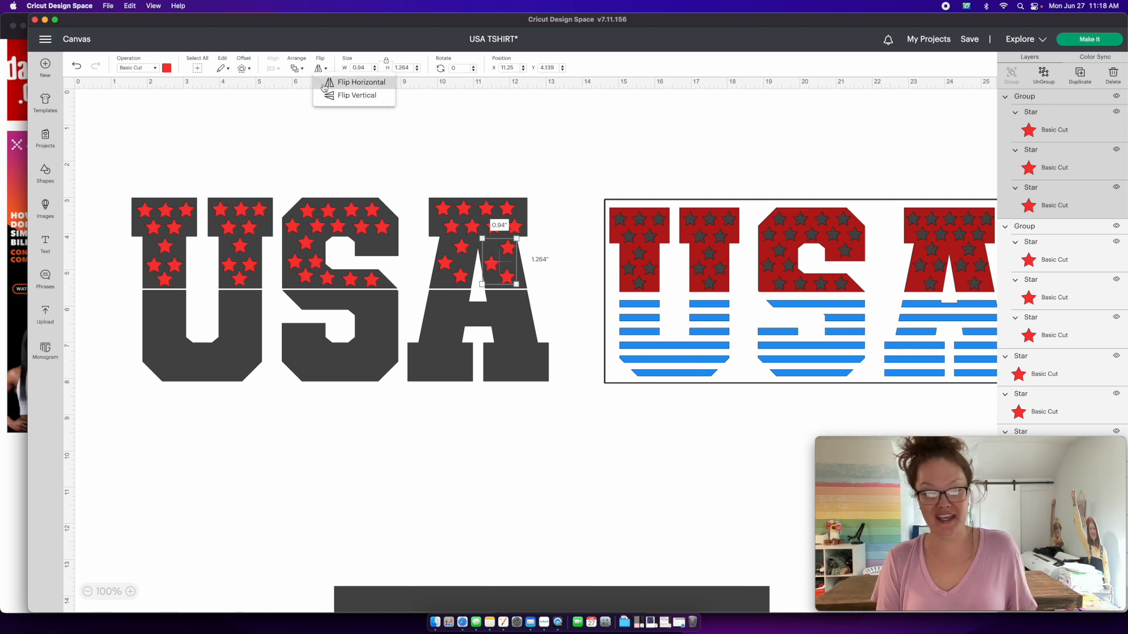
pyautogui.hscroll(3, 660, 122)
pyautogui.moveTo(529, 146); pyautogui.dragTo(934, 443)
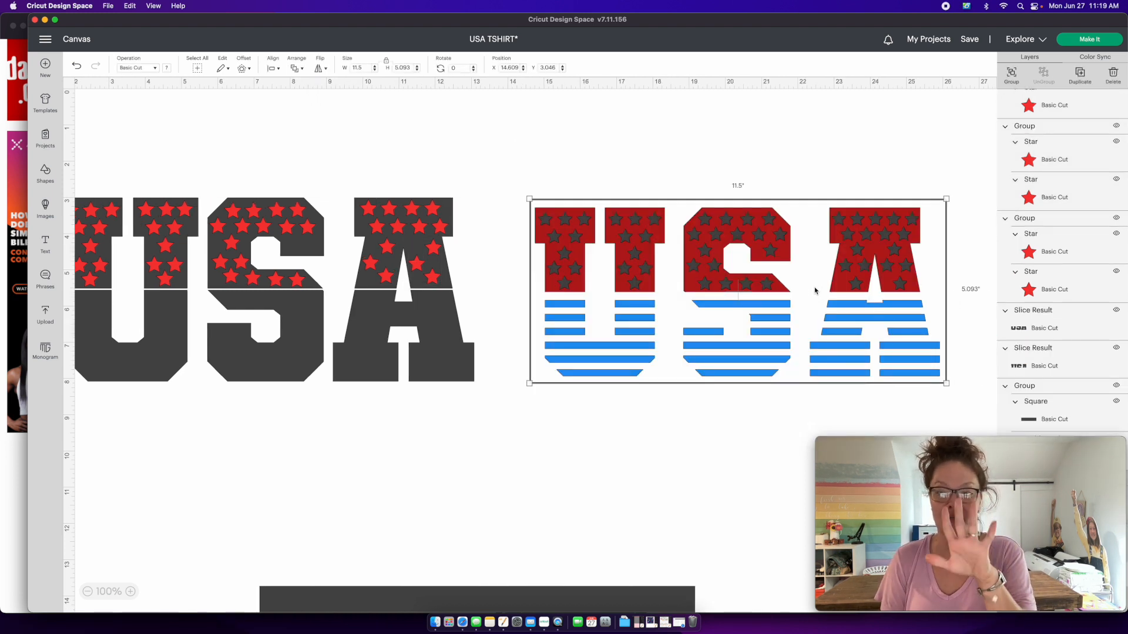
pyautogui.click(318, 71)
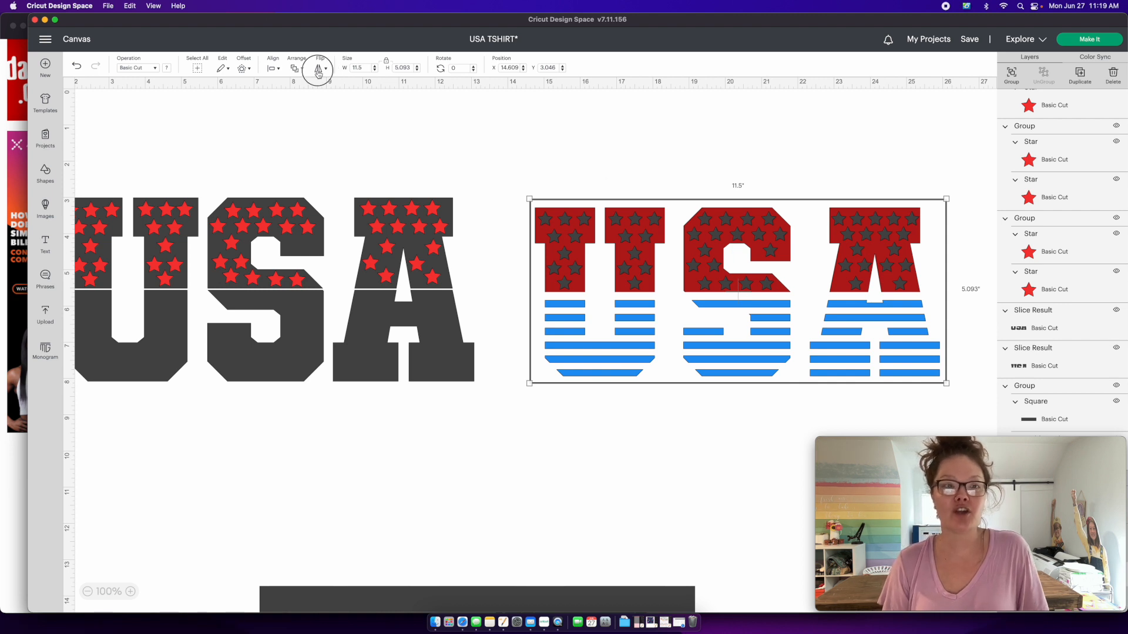
pyautogui.click(324, 82)
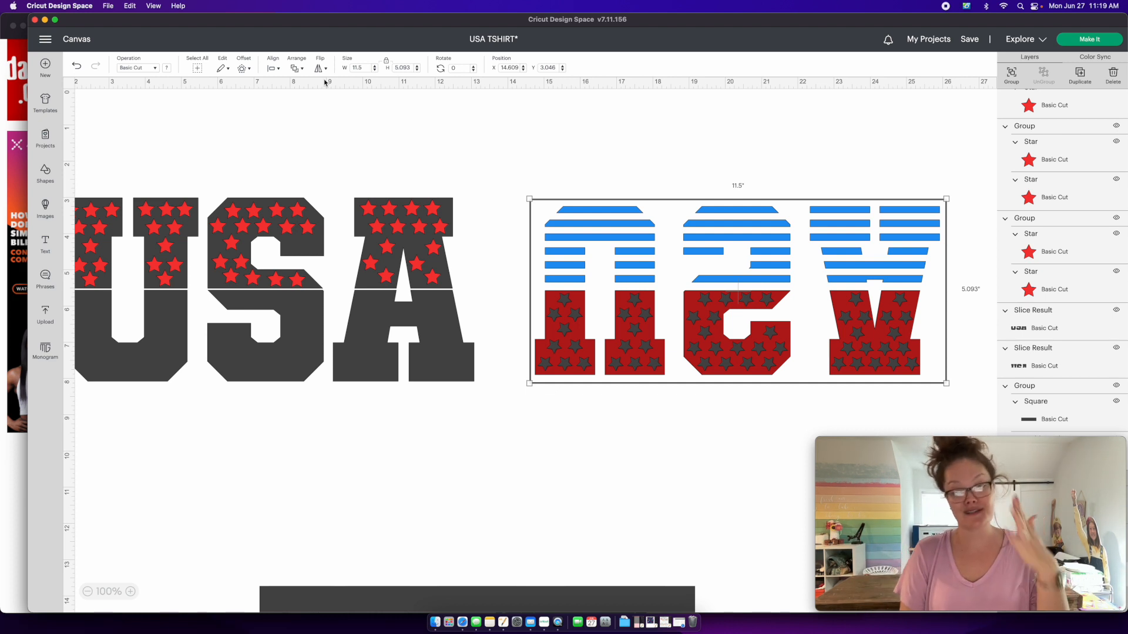
pyautogui.press('super+z')
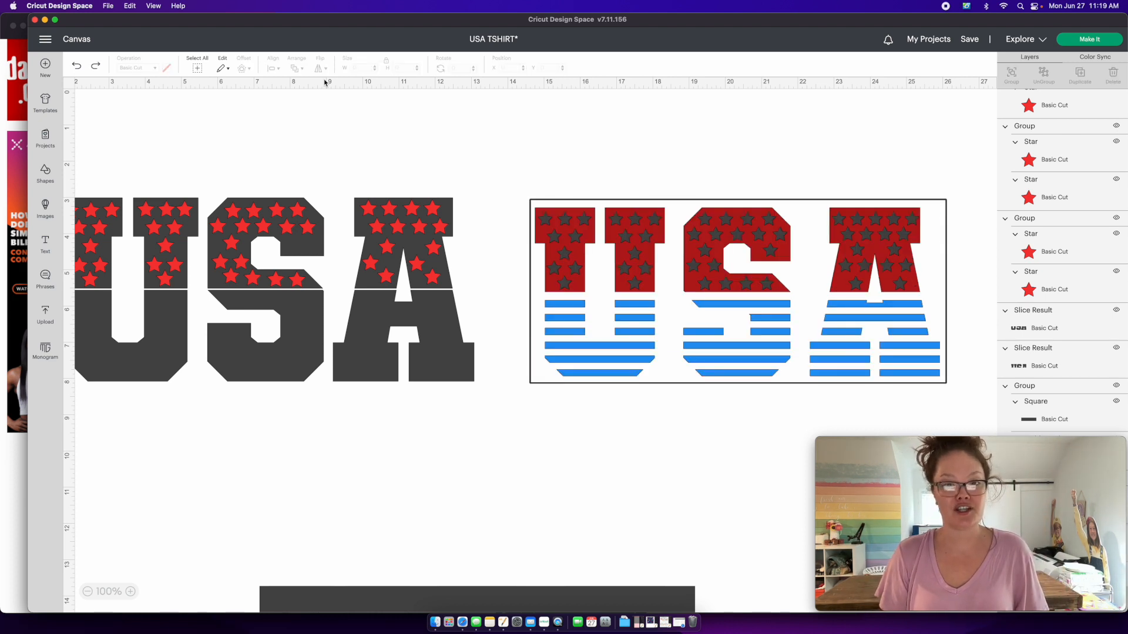
# Step: Try a horizontal flip on the finished USA sample design, and undo it
pyautogui.moveTo(585, 162); pyautogui.dragTo(669, 392)
pyautogui.click(318, 68)
pyautogui.click(338, 98)
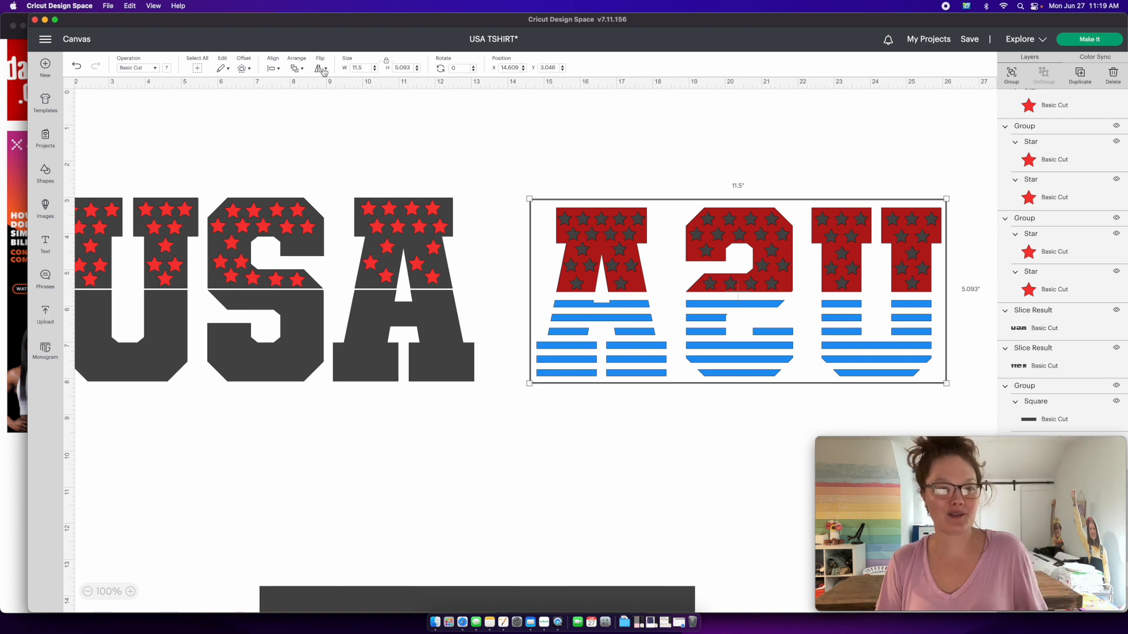
pyautogui.press('super+z')
# Step: Select all the red stars on the upper letter halves and weld them into one shape
pyautogui.click(145, 210)
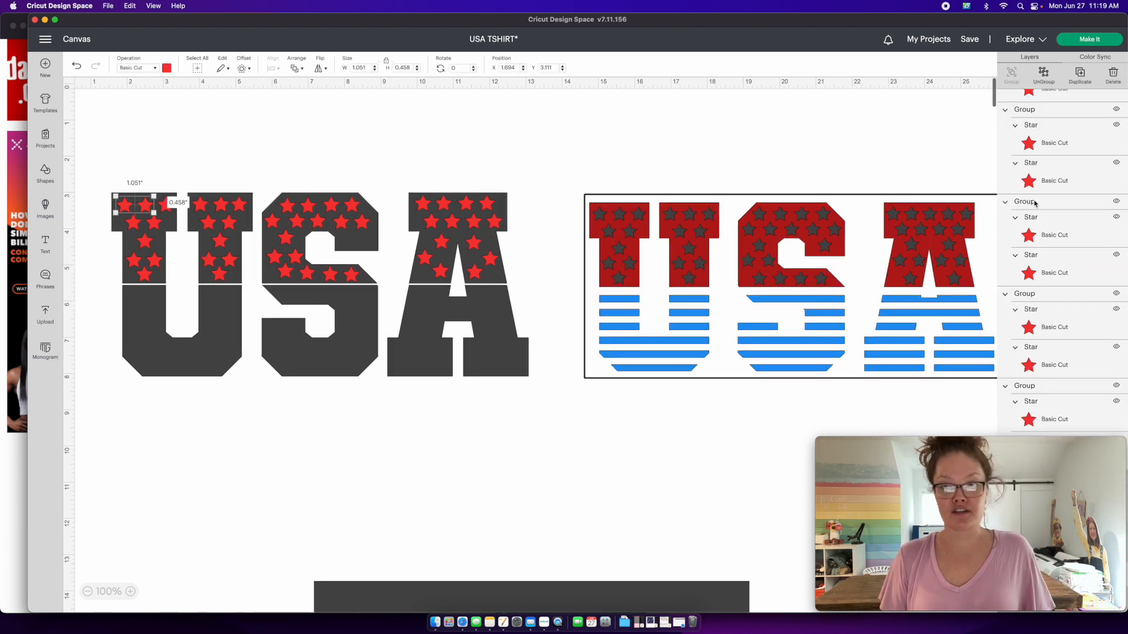
pyautogui.scroll(5, 1051, 248)
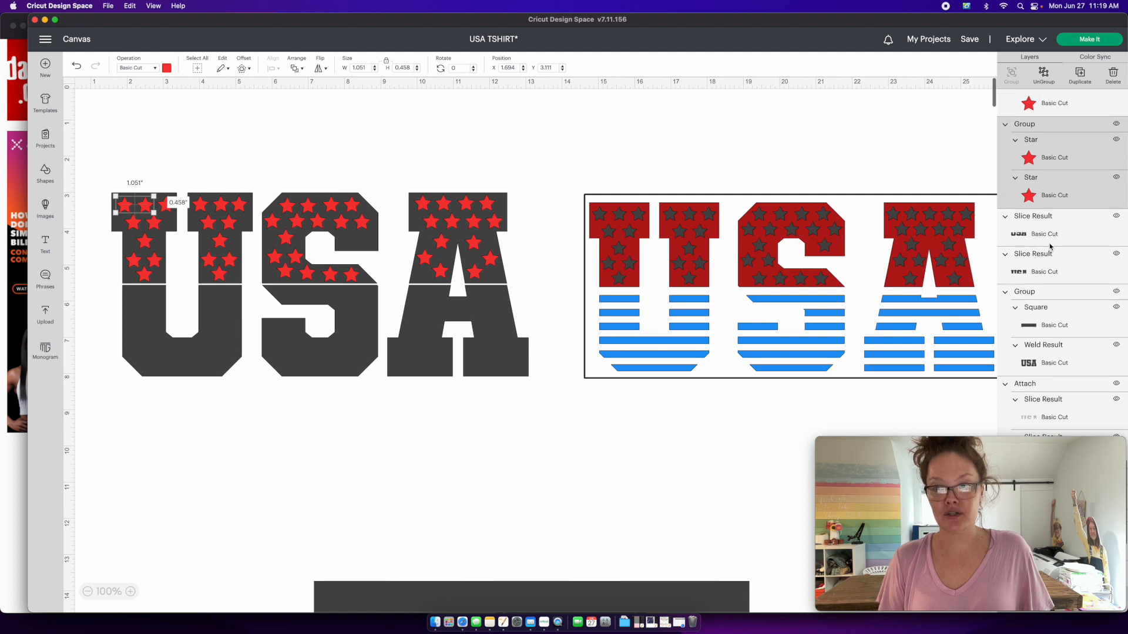
pyautogui.scroll(5, 1051, 247)
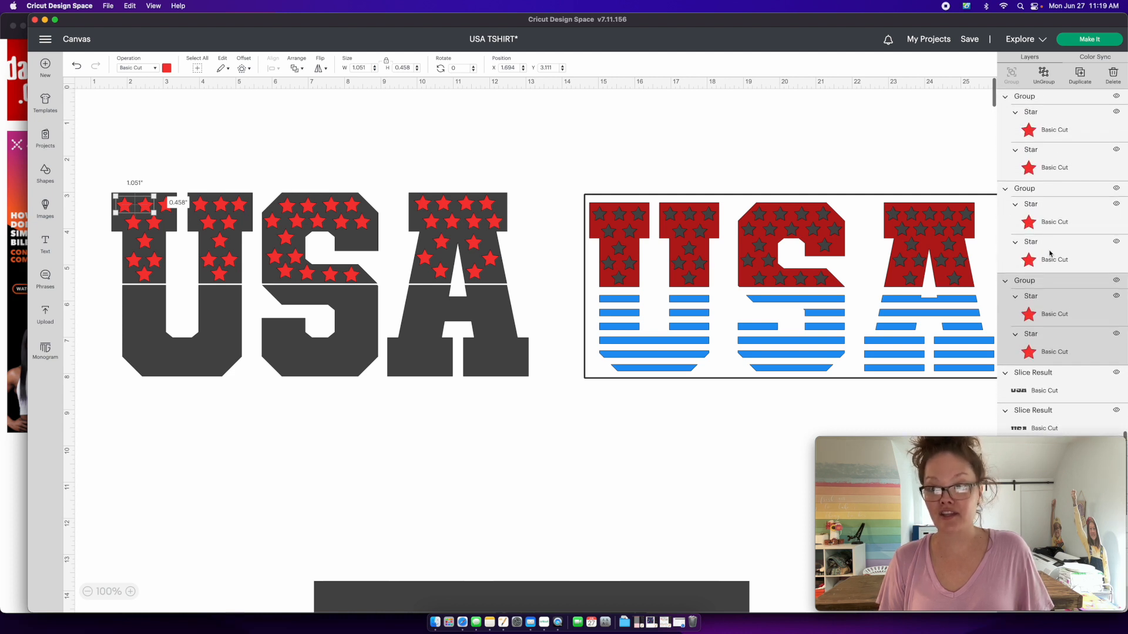
pyautogui.keyDown('shift'); pyautogui.click(1051, 251); pyautogui.keyUp('shift')
pyautogui.keyDown('shift'); pyautogui.click(1050, 228); pyautogui.keyUp('shift')
pyautogui.keyDown('shift'); pyautogui.click(1063, 159); pyautogui.keyUp('shift')
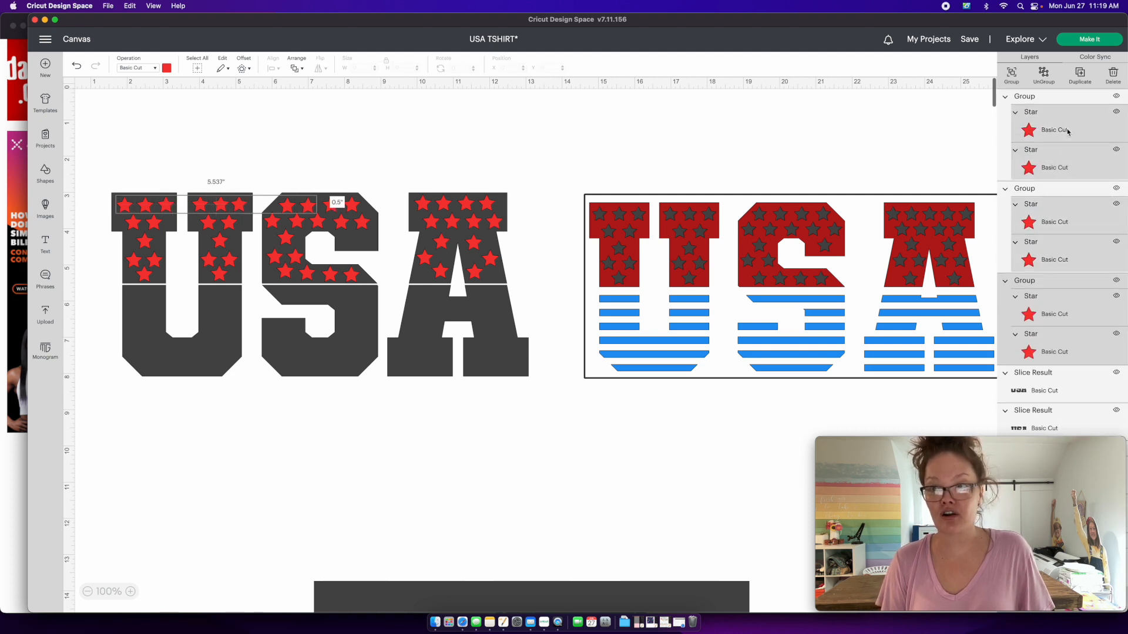
pyautogui.keyDown('shift'); pyautogui.click(1053, 142); pyautogui.keyUp('shift')
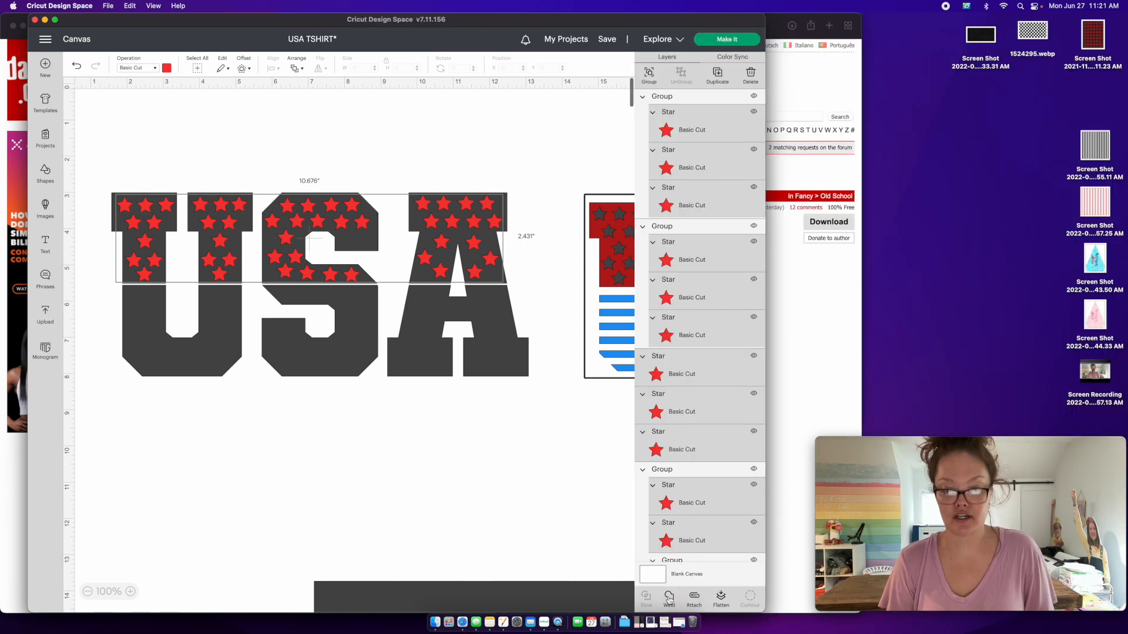
pyautogui.click(669, 598)
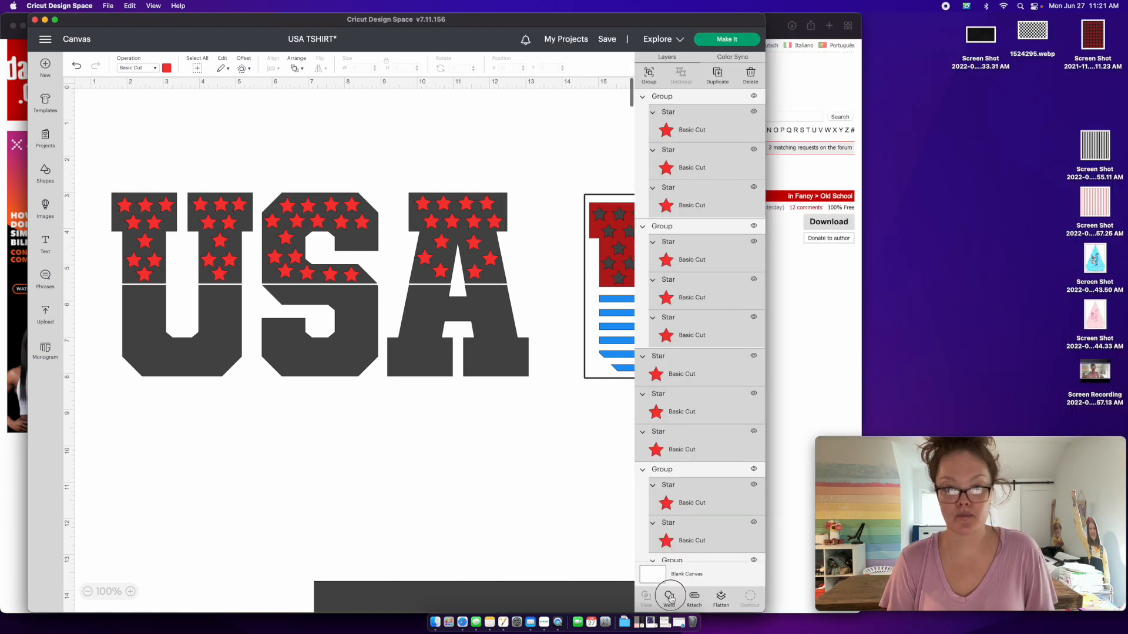
pyautogui.moveTo(760, 16); pyautogui.dragTo(1126, 17)
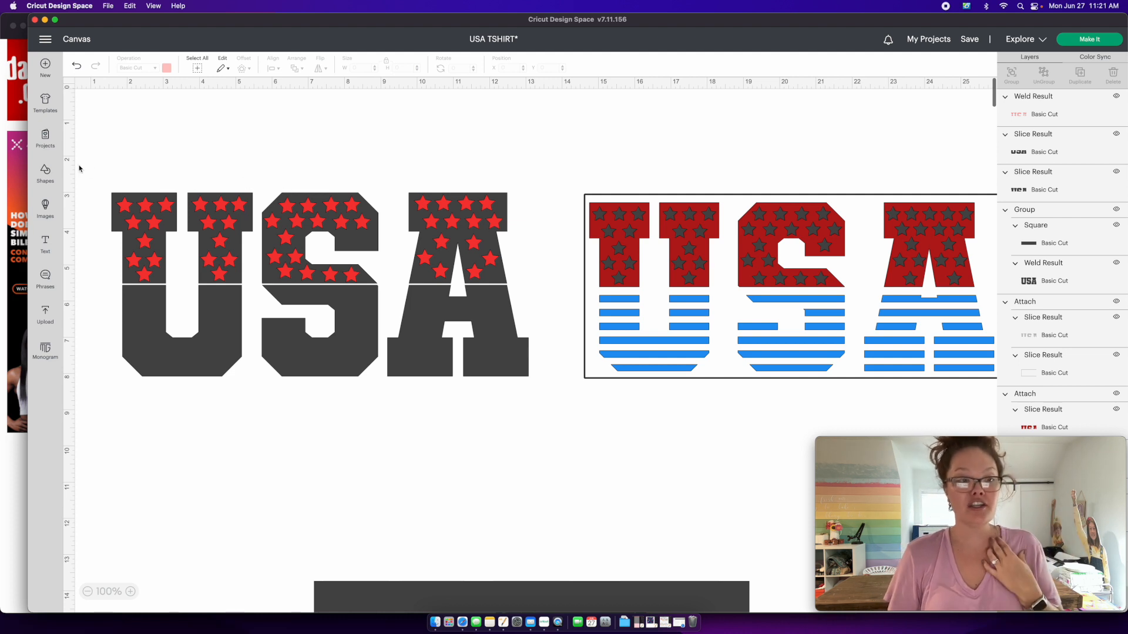
# Step: Try slicing the welded stars out of the upper letter halves and deleting the red stars, and undo it
pyautogui.moveTo(87, 168); pyautogui.dragTo(213, 268)
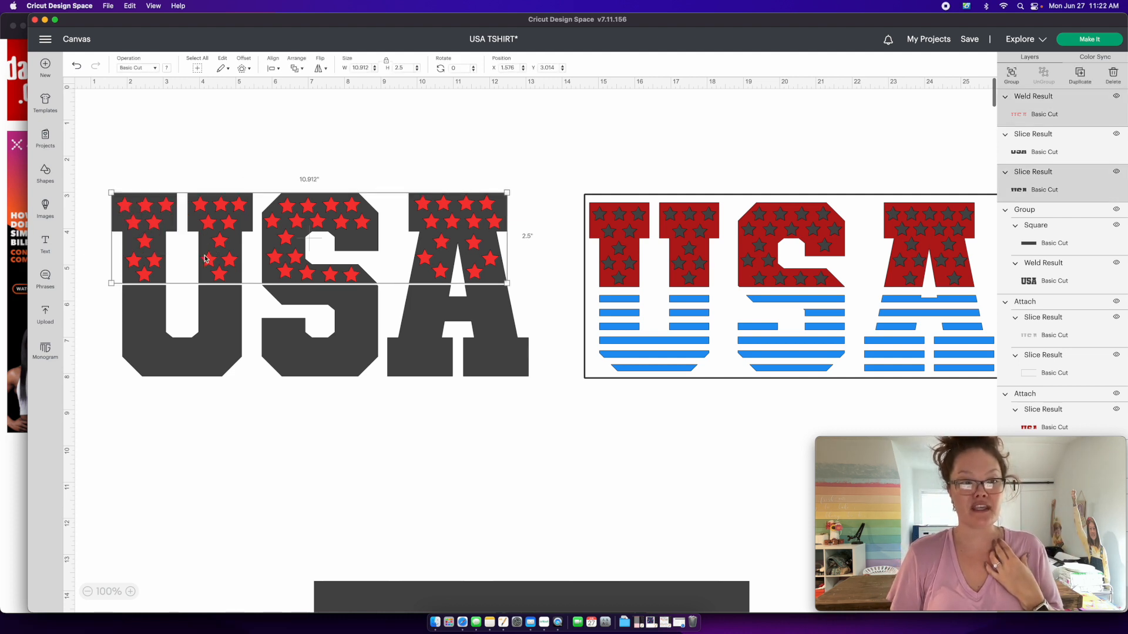
pyautogui.rightClick(218, 227)
pyautogui.click(264, 436)
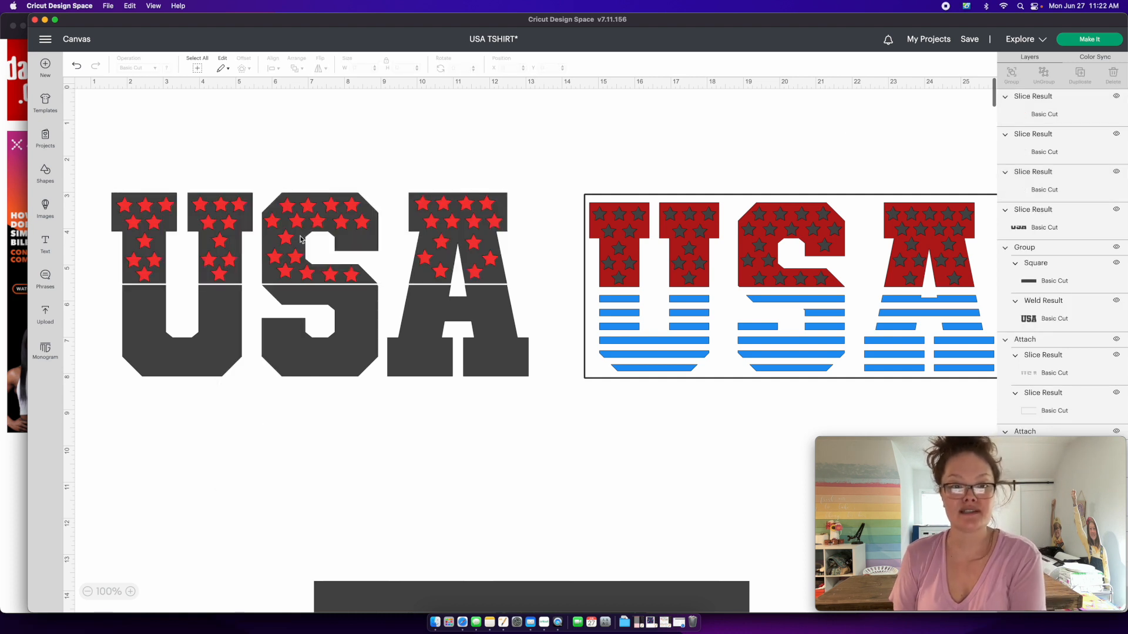
pyautogui.click(1070, 112)
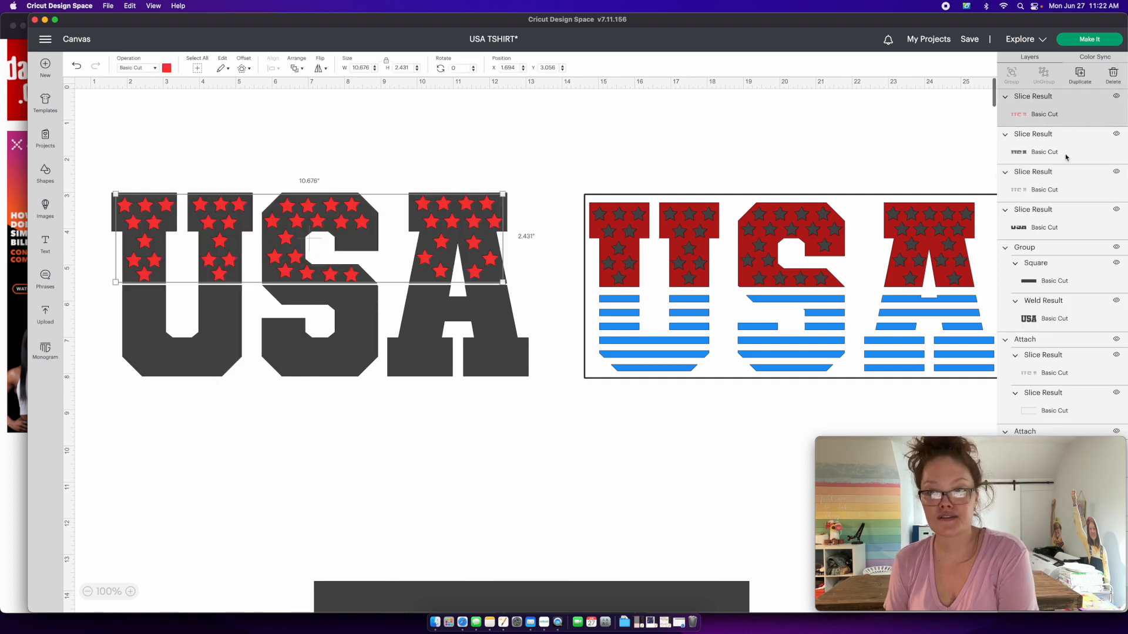
pyautogui.press('Delete')
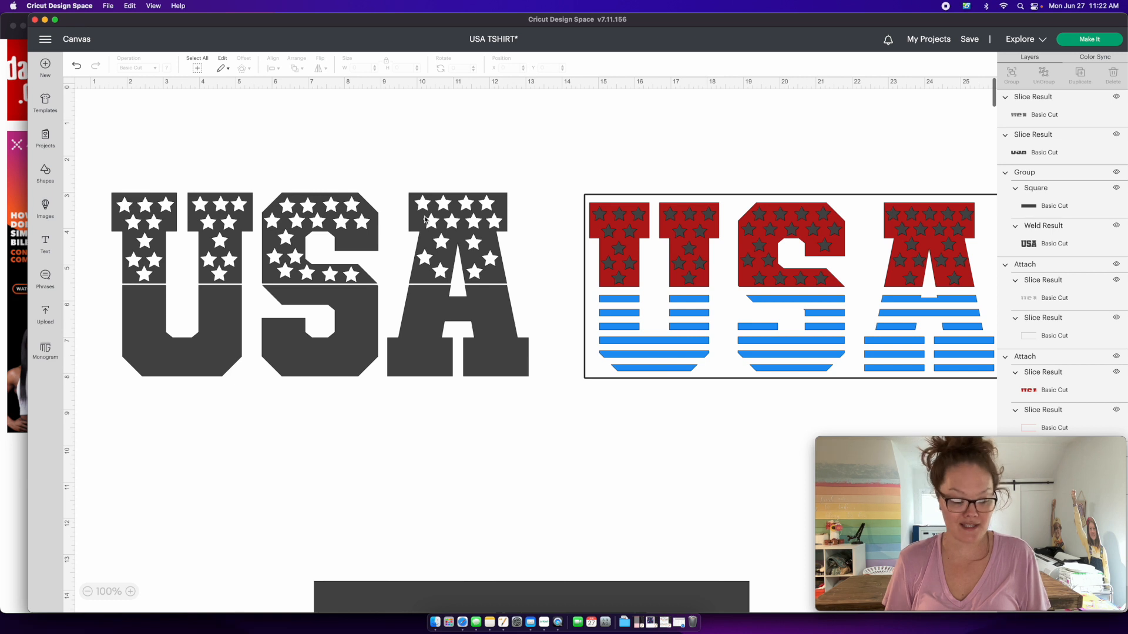
pyautogui.press('super+z')
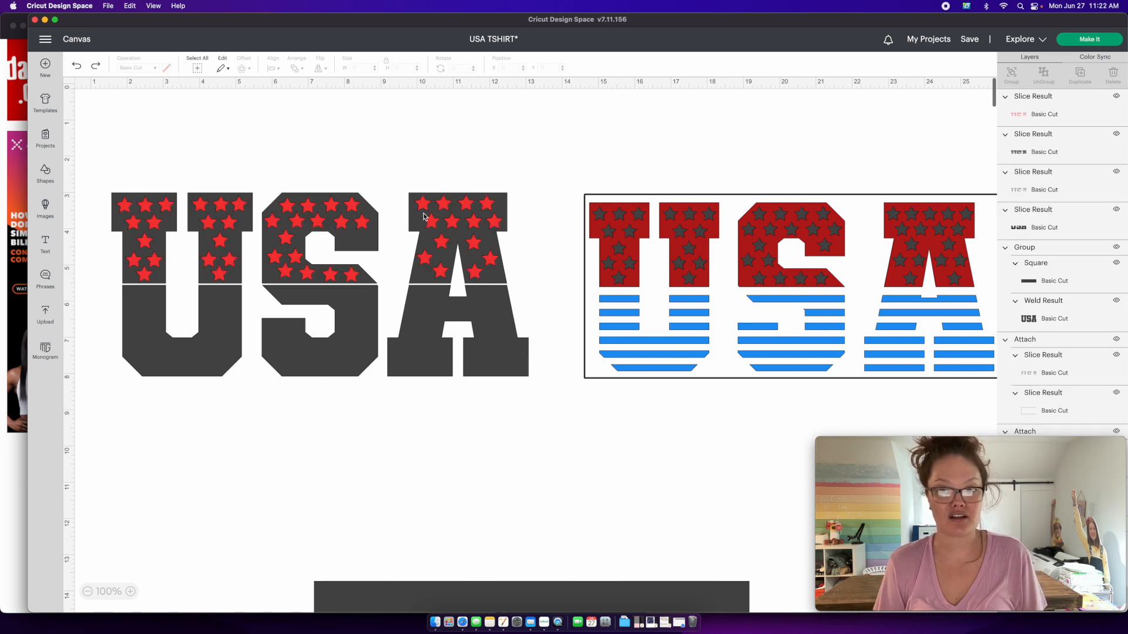
pyautogui.press('super+z')
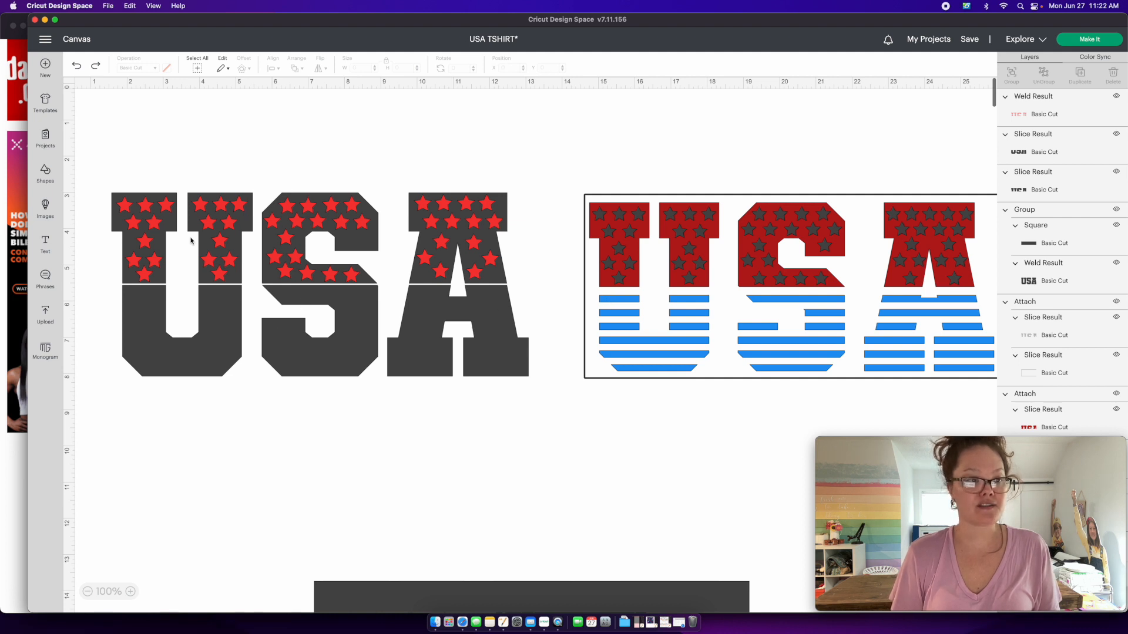
# Step: Add a square, colour it blue, and place it over the U's lower half at about X 1.444, Y 5.583
pyautogui.click(45, 171)
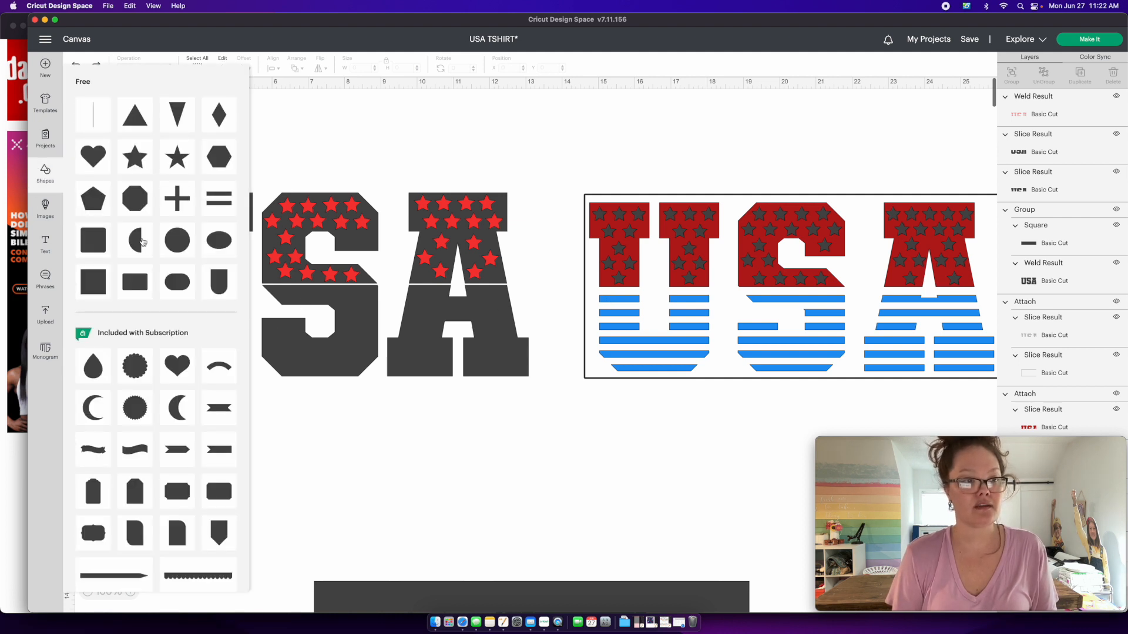
pyautogui.click(96, 284)
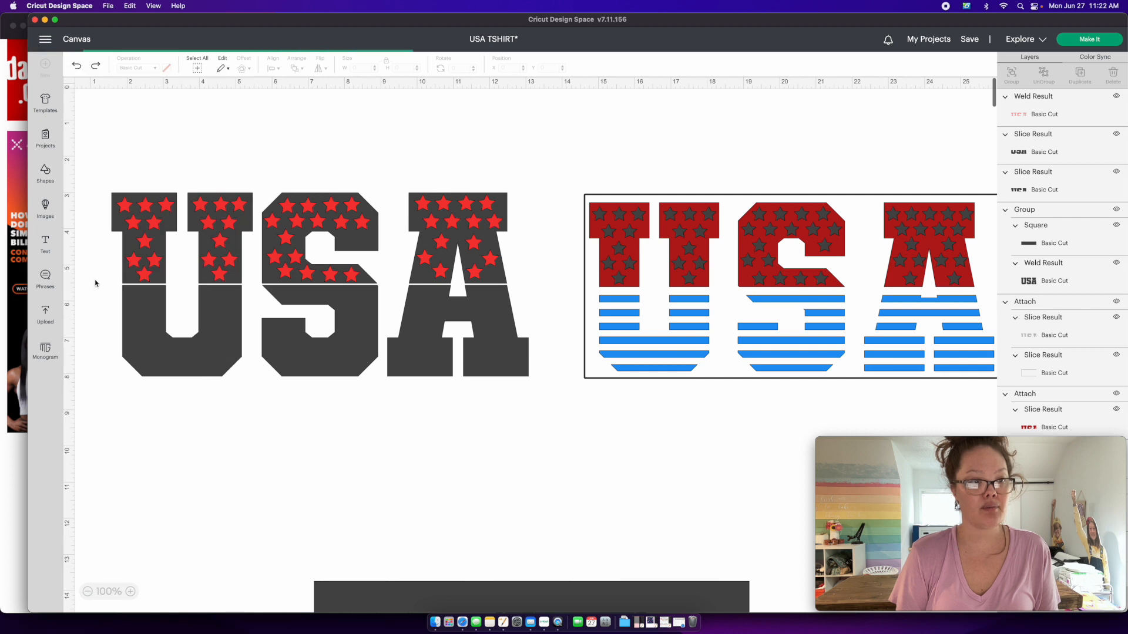
pyautogui.moveTo(114, 120); pyautogui.dragTo(131, 309)
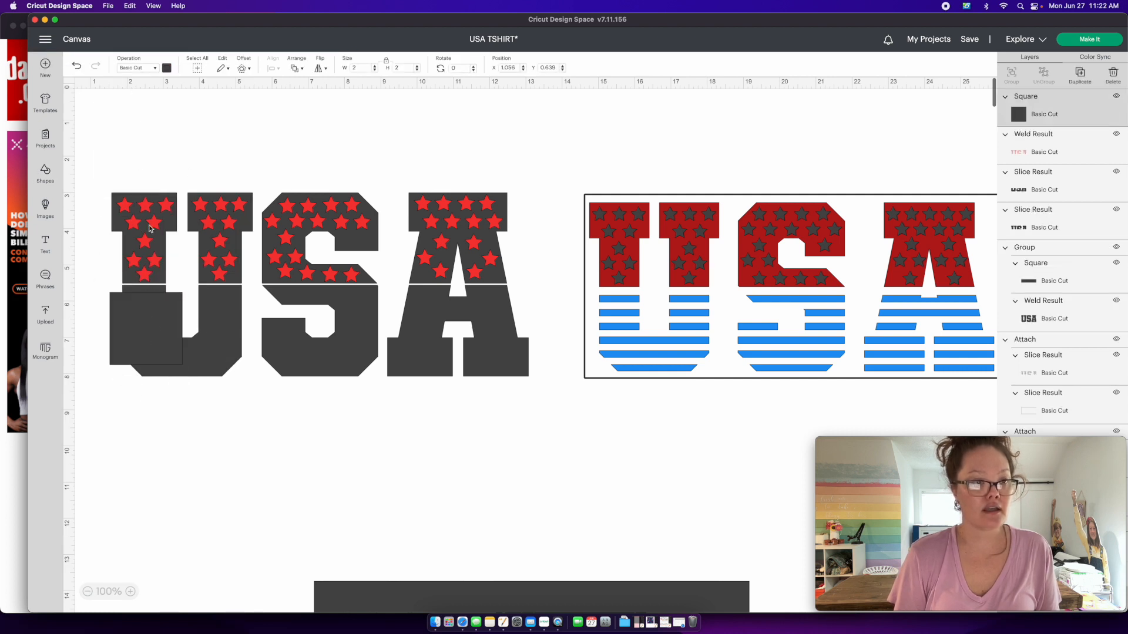
pyautogui.click(167, 67)
pyautogui.click(177, 110)
pyautogui.moveTo(137, 360); pyautogui.dragTo(134, 351)
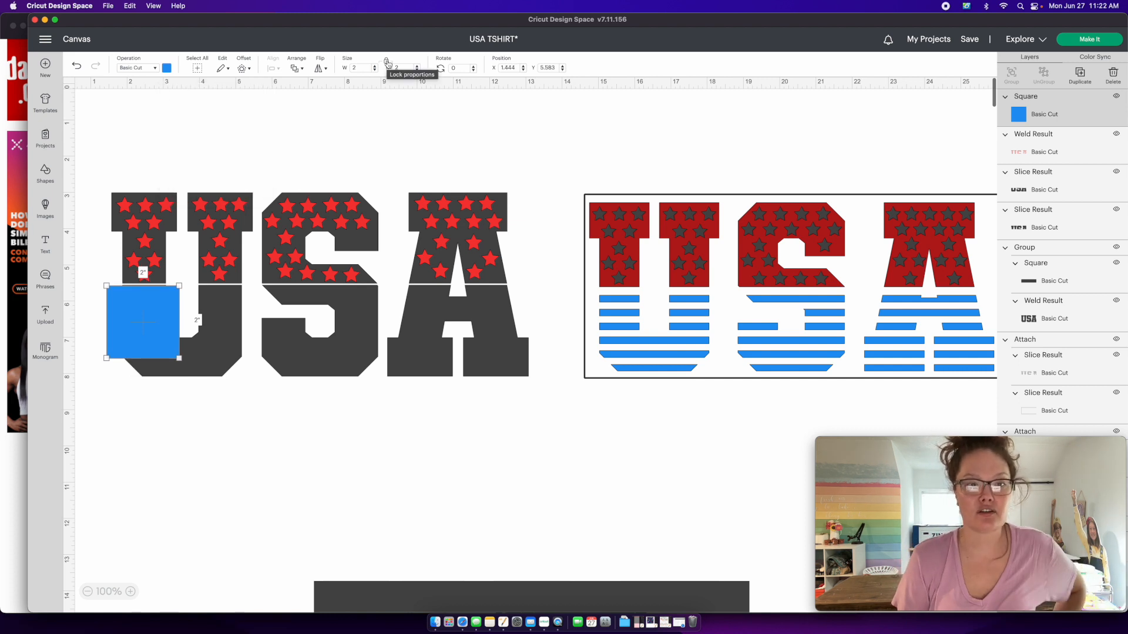
# Step: Unlock the square's proportions and resize it into a stripe across the letters, about 11.472 inches wide and 0.292 inches high
pyautogui.click(387, 63)
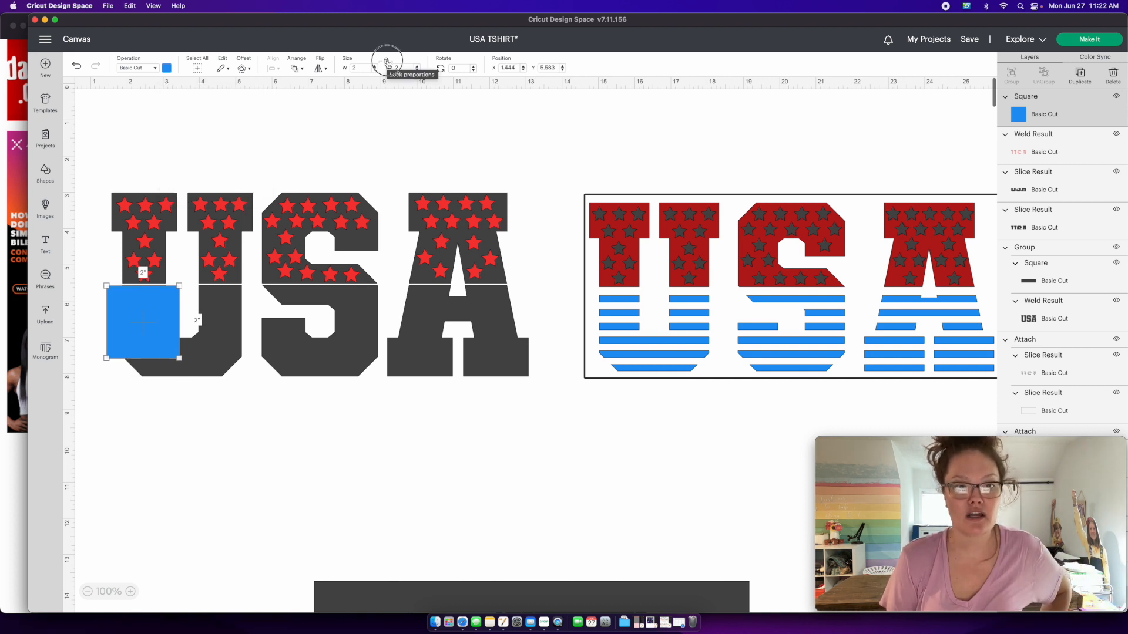
pyautogui.moveTo(179, 358); pyautogui.dragTo(489, 292)
pyautogui.click(490, 292)
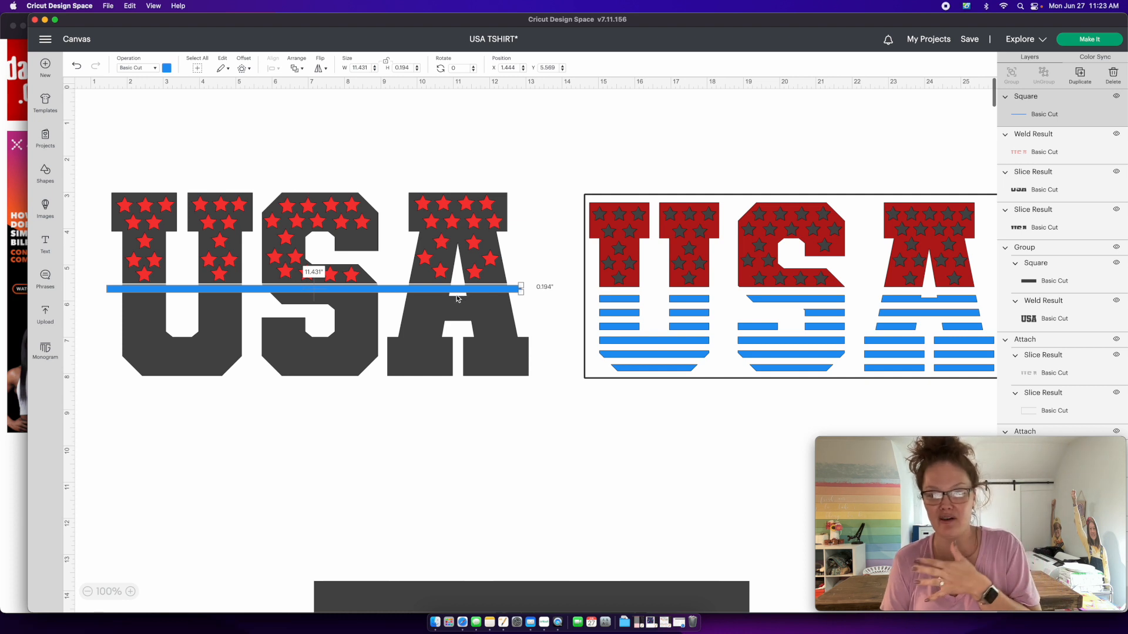
pyautogui.moveTo(521, 292)
pyautogui.mouseDown()
pyautogui.moveTo(523, 308)
pyautogui.moveTo(504, 294)
pyautogui.mouseUp()
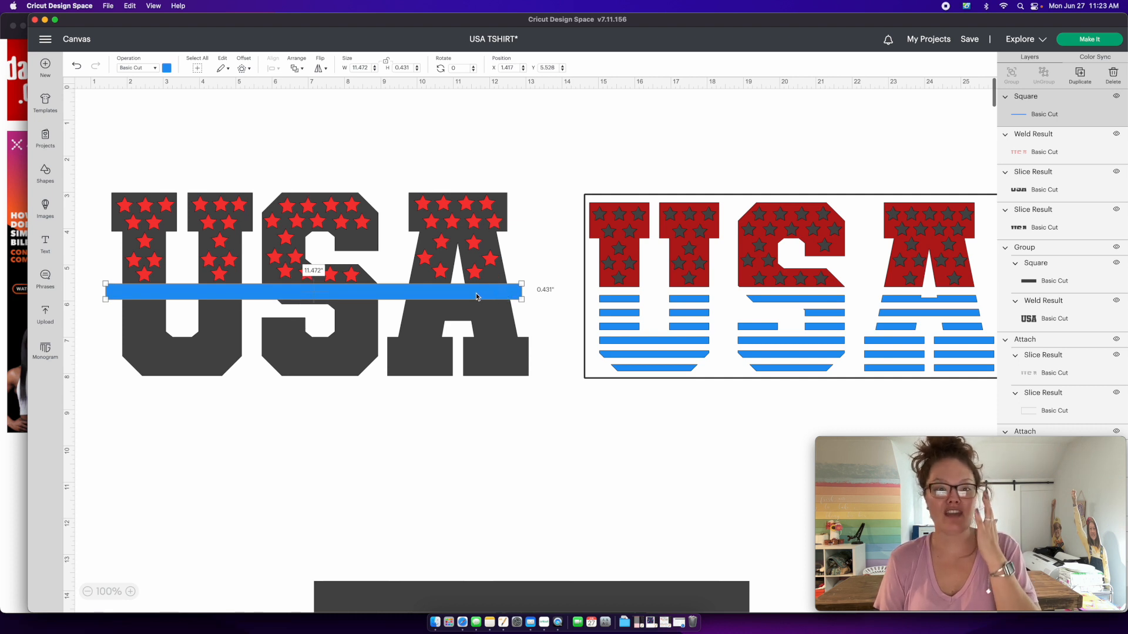
pyautogui.moveTo(479, 299); pyautogui.dragTo(479, 299)
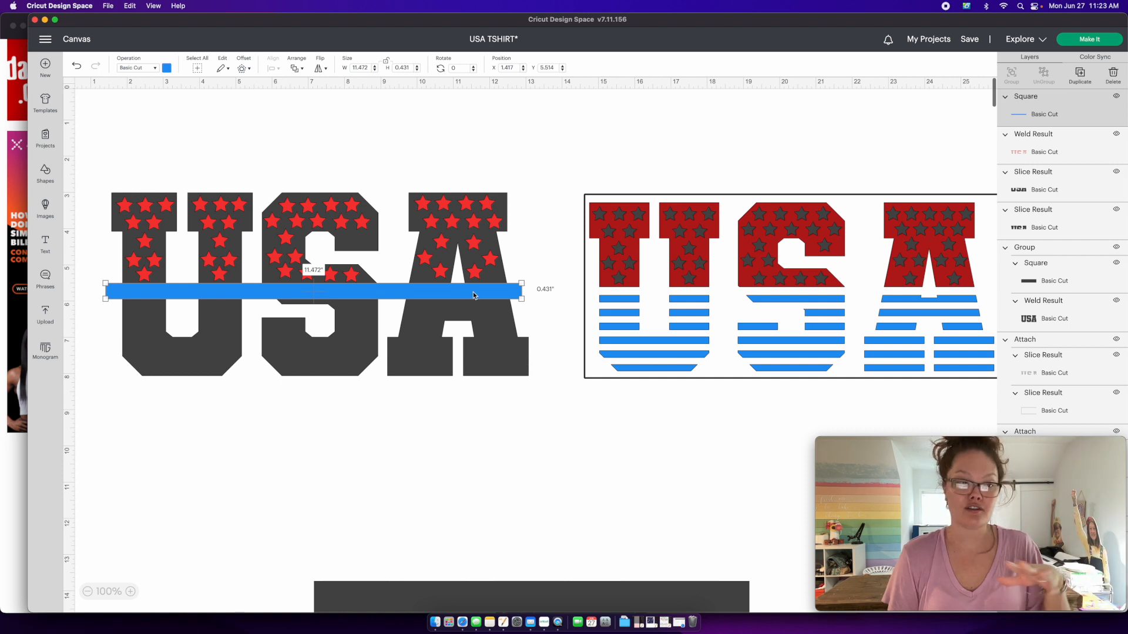
pyautogui.moveTo(486, 299); pyautogui.dragTo(523, 293)
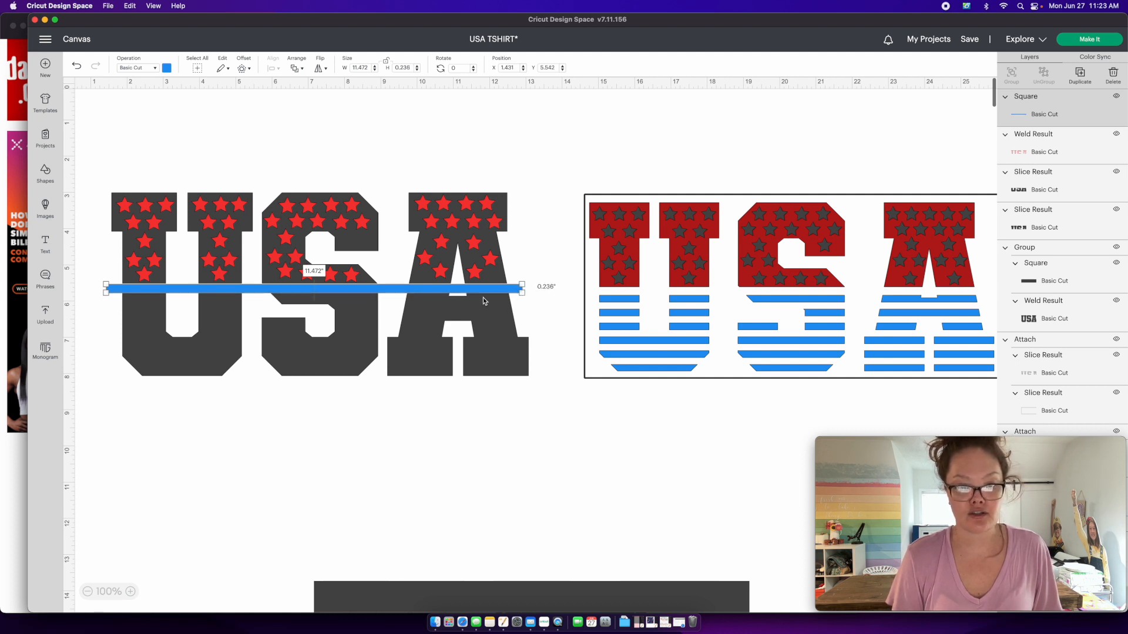
pyautogui.moveTo(525, 293); pyautogui.dragTo(523, 295)
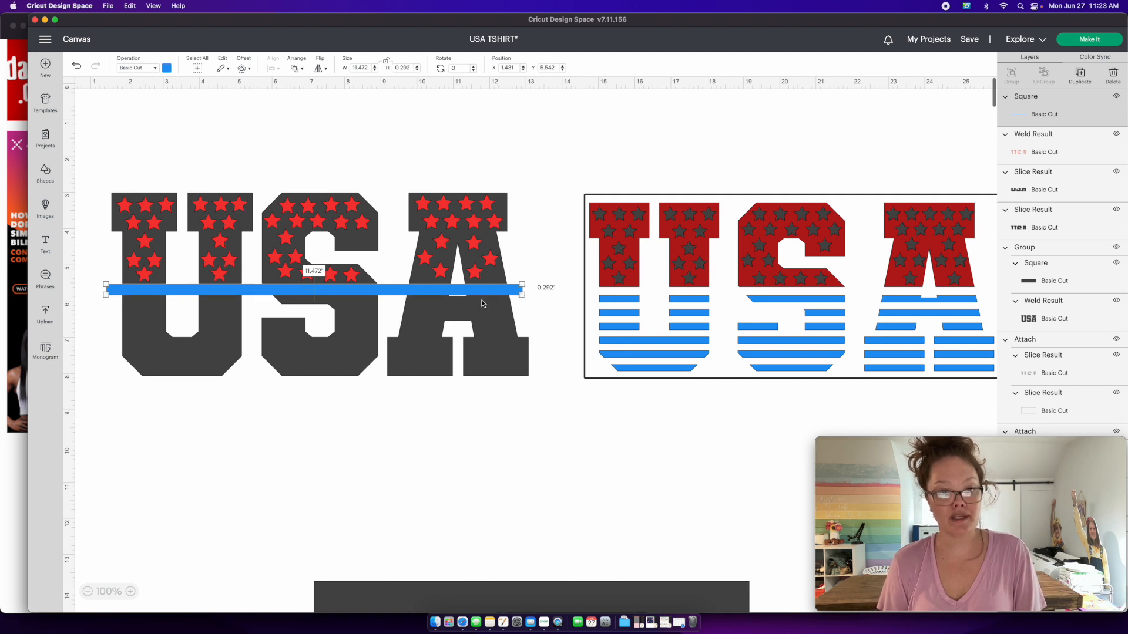
# Step: Duplicate the blue stripe, place the copy directly beneath the original at about Y 5.833, and group the pair
pyautogui.press('super+d')
pyautogui.moveTo(388, 129); pyautogui.dragTo(382, 299)
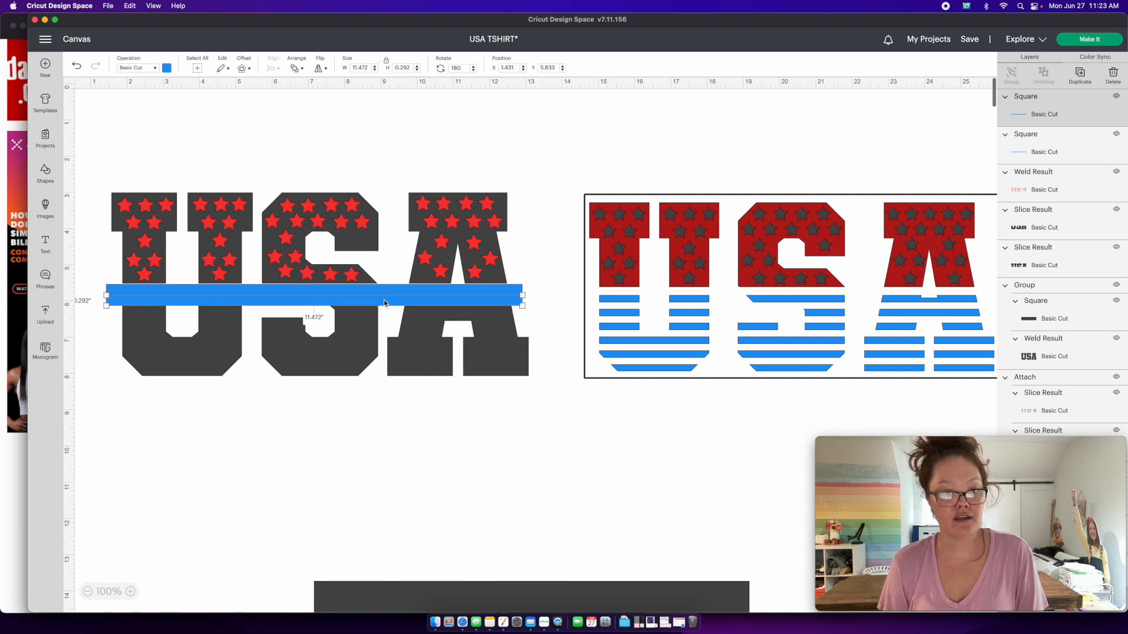
pyautogui.keyDown('shift'); pyautogui.click(382, 294); pyautogui.keyUp('shift')
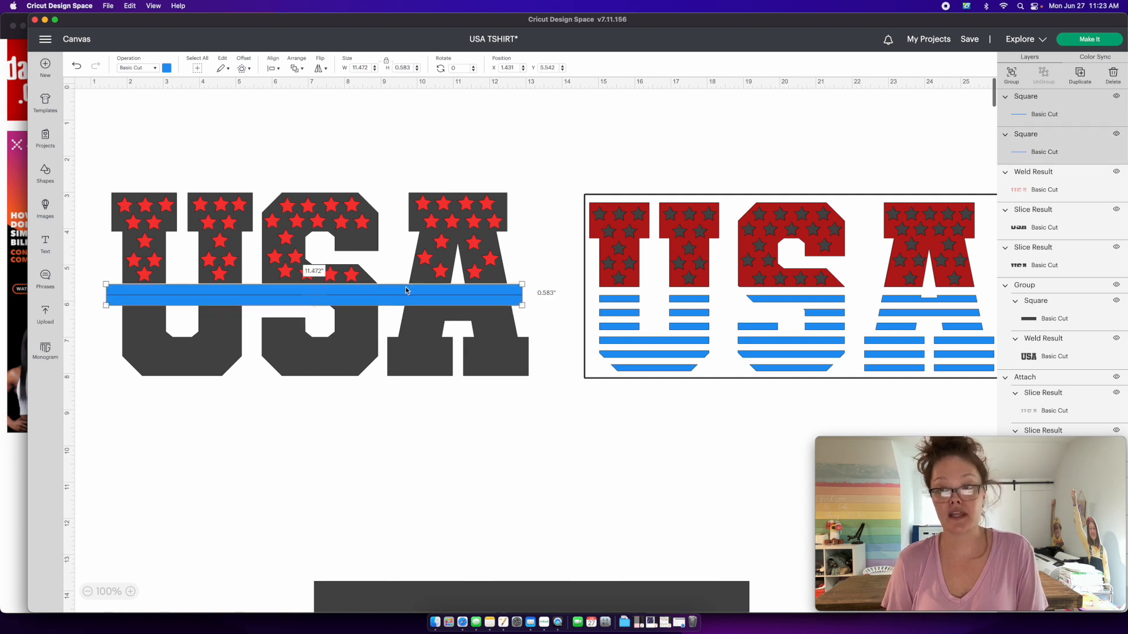
pyautogui.click(1012, 73)
# Step: Duplicate the stripe pair, place the copy directly beneath it, and group all four stripes
pyautogui.click(1079, 74)
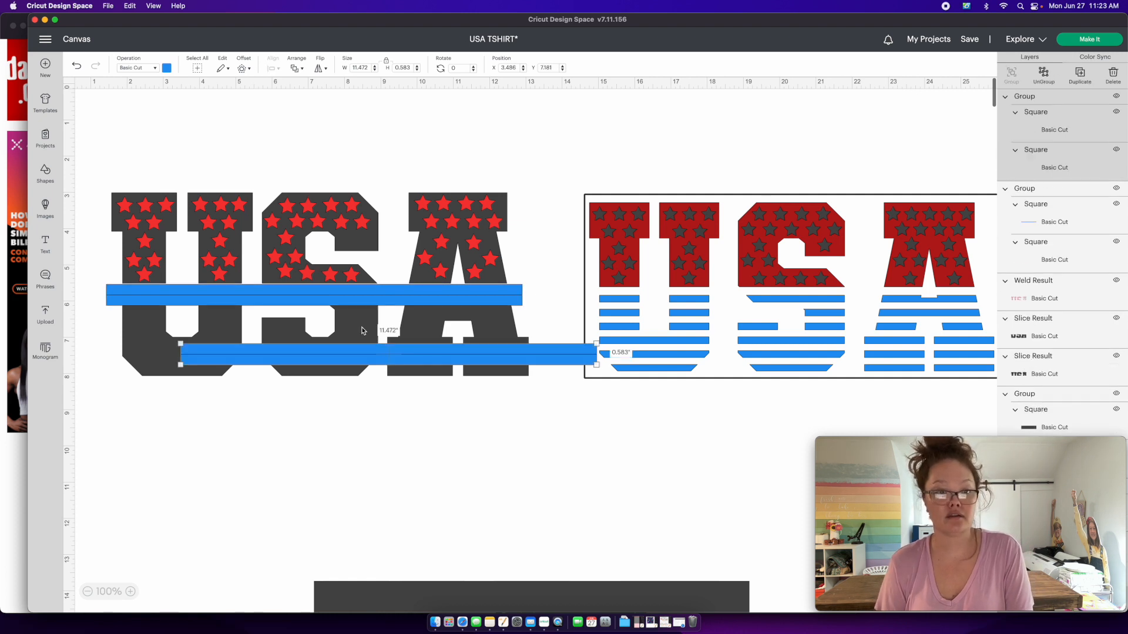
pyautogui.moveTo(376, 362); pyautogui.dragTo(305, 301)
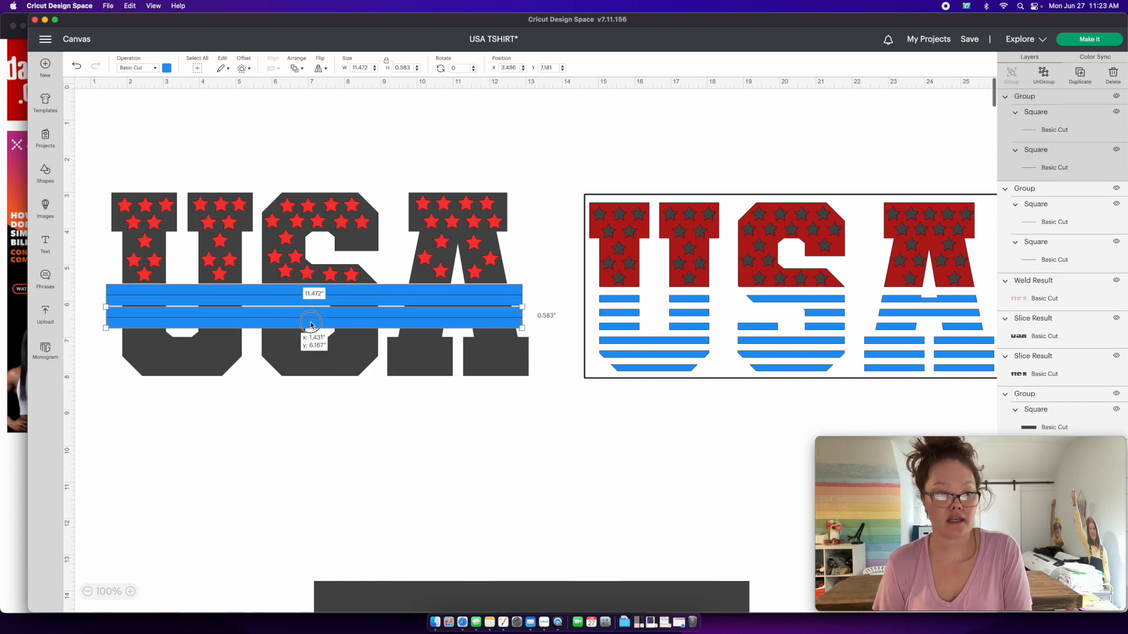
pyautogui.keyDown('shift'); pyautogui.click(305, 301); pyautogui.keyUp('shift')
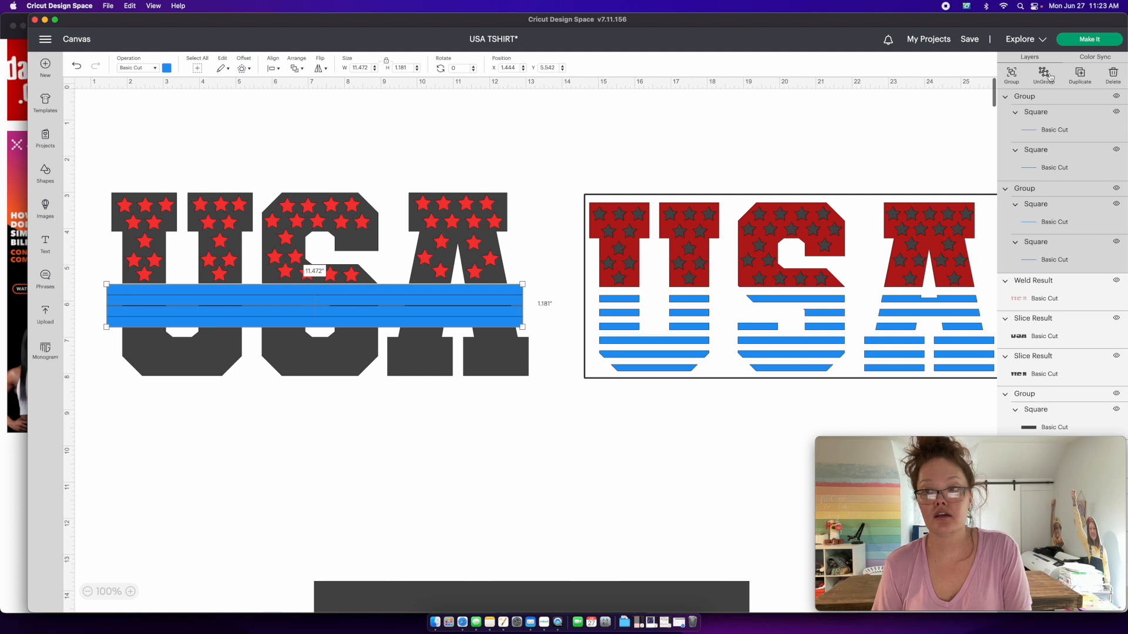
pyautogui.click(1011, 73)
# Step: Duplicate the four-stripe block twice, stacking the copies beneath it at about Y 6.74 and Y 7.93
pyautogui.click(1079, 73)
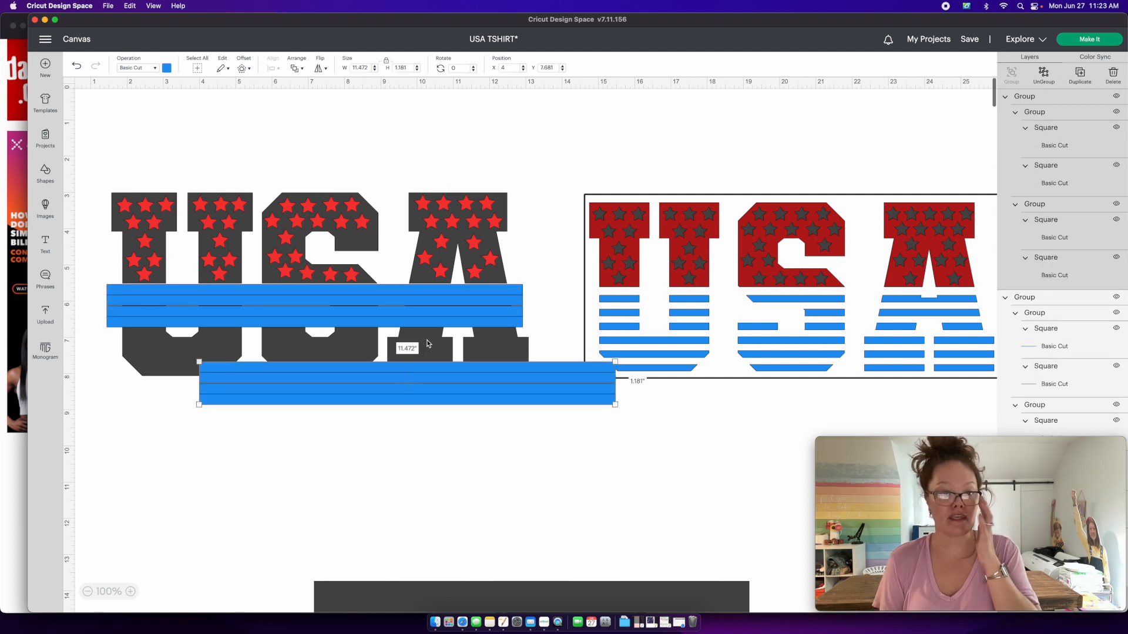
pyautogui.moveTo(421, 388); pyautogui.dragTo(326, 353)
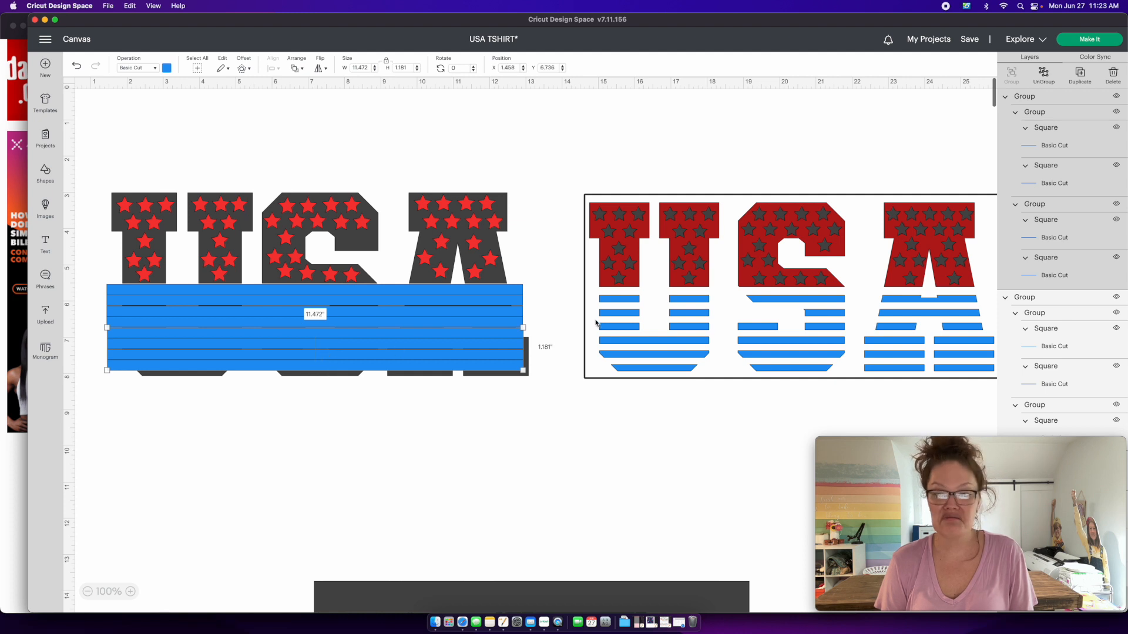
pyautogui.click(1081, 73)
pyautogui.moveTo(579, 453); pyautogui.dragTo(470, 402)
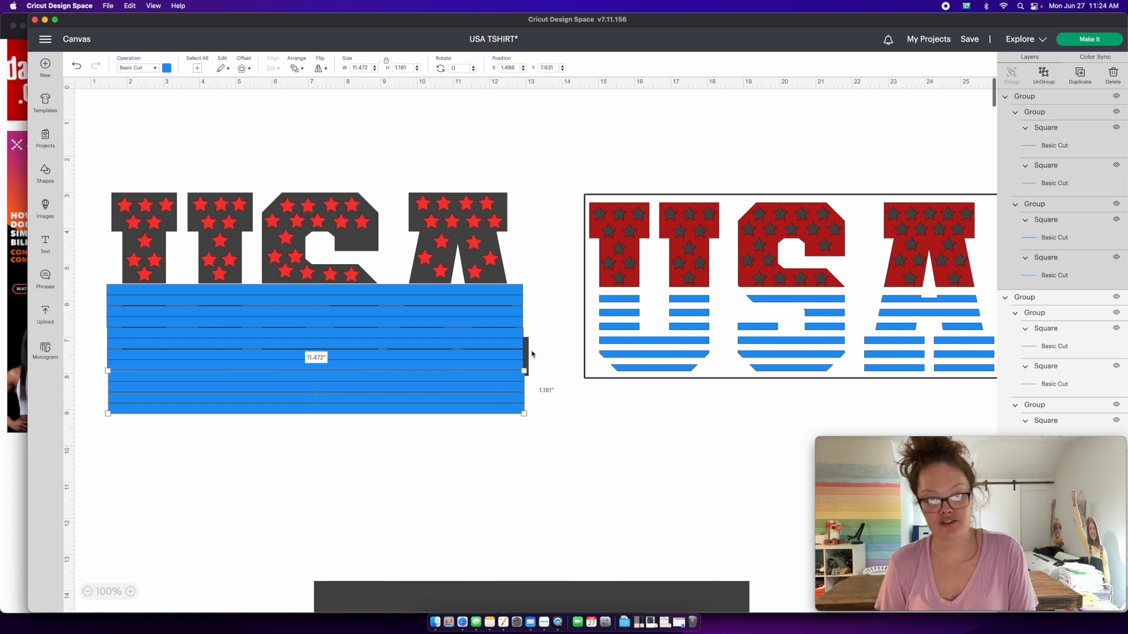
# Step: Ungroup the lowest stripe block and delete the stripes below the letters, keeping only its top stripe
pyautogui.click(1043, 79)
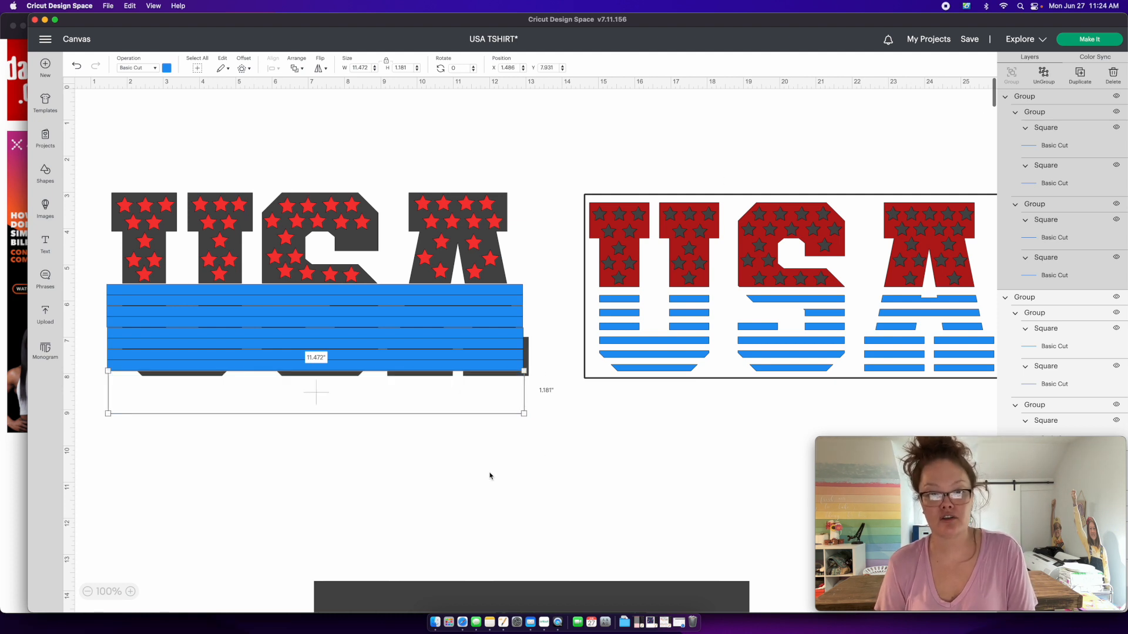
pyautogui.click(493, 415)
pyautogui.press('Delete')
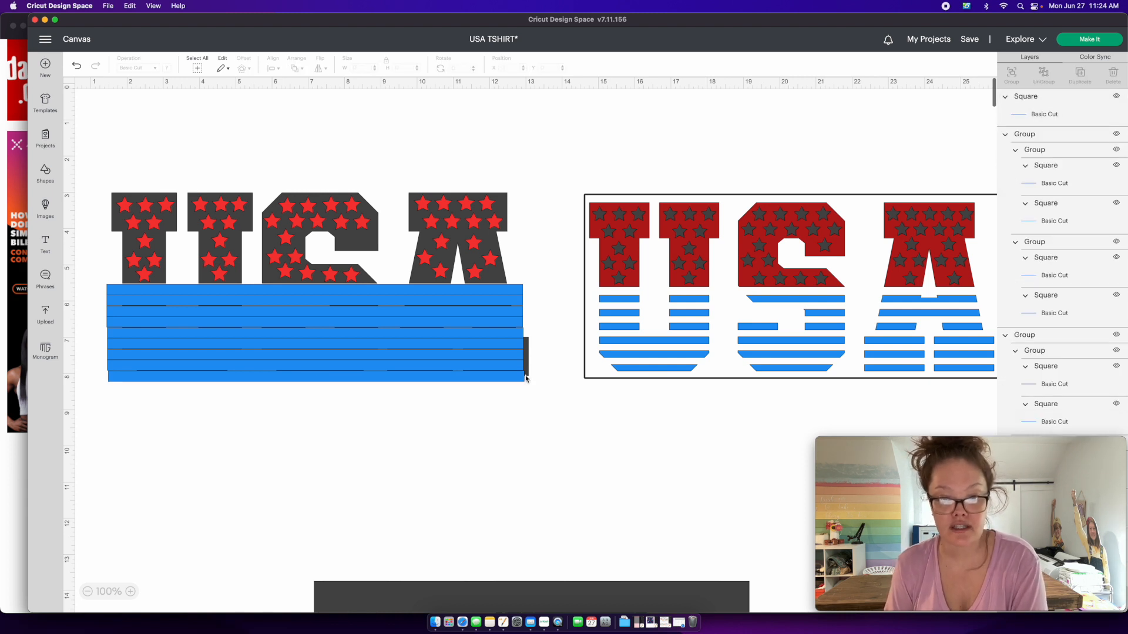
# Step: Ungroup all the blue stripe groups so that every stripe is a separate layer
pyautogui.click(512, 294)
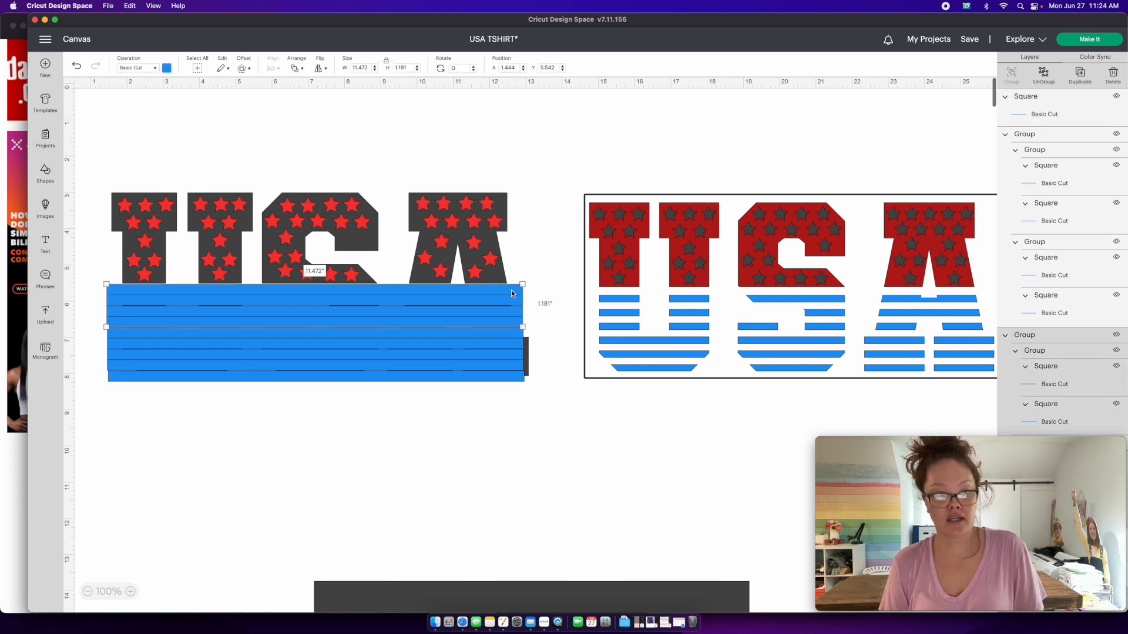
pyautogui.click(1043, 78)
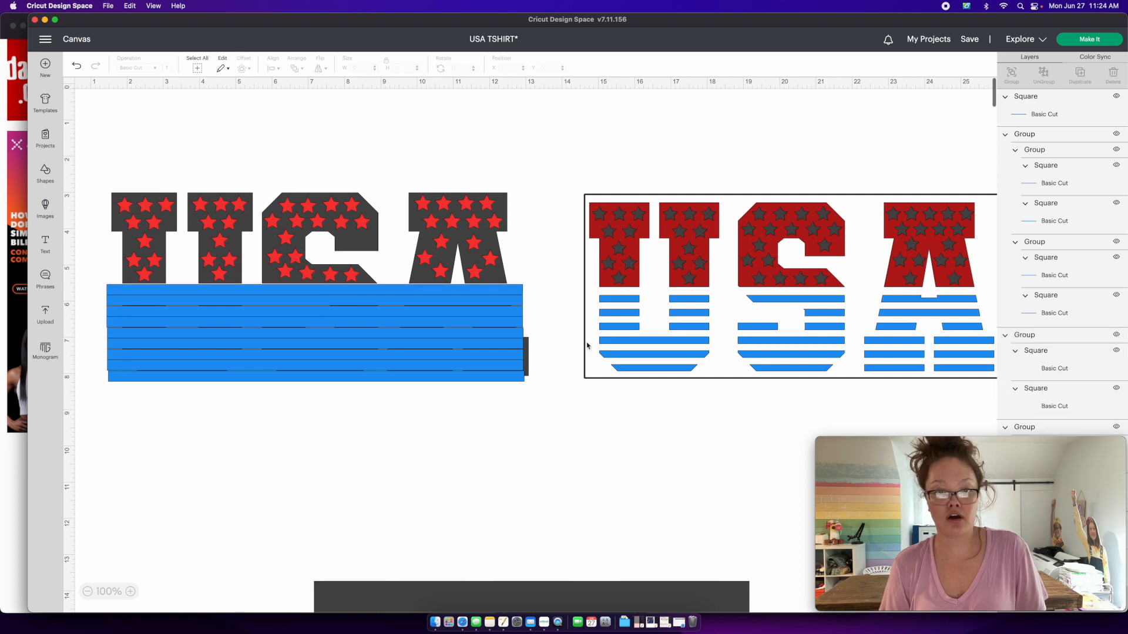
pyautogui.click(513, 346)
pyautogui.click(1043, 78)
pyautogui.click(437, 352)
pyautogui.click(1043, 78)
pyautogui.click(1028, 288)
pyautogui.click(1043, 78)
pyautogui.scroll(-3, 1037, 235)
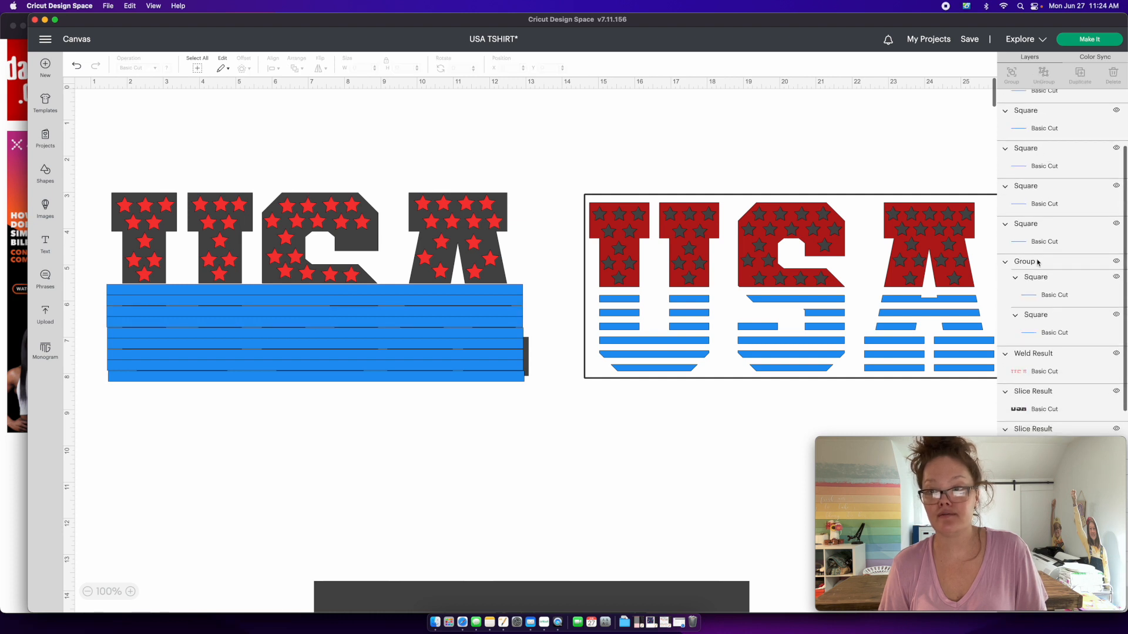
pyautogui.click(1035, 260)
pyautogui.click(1043, 78)
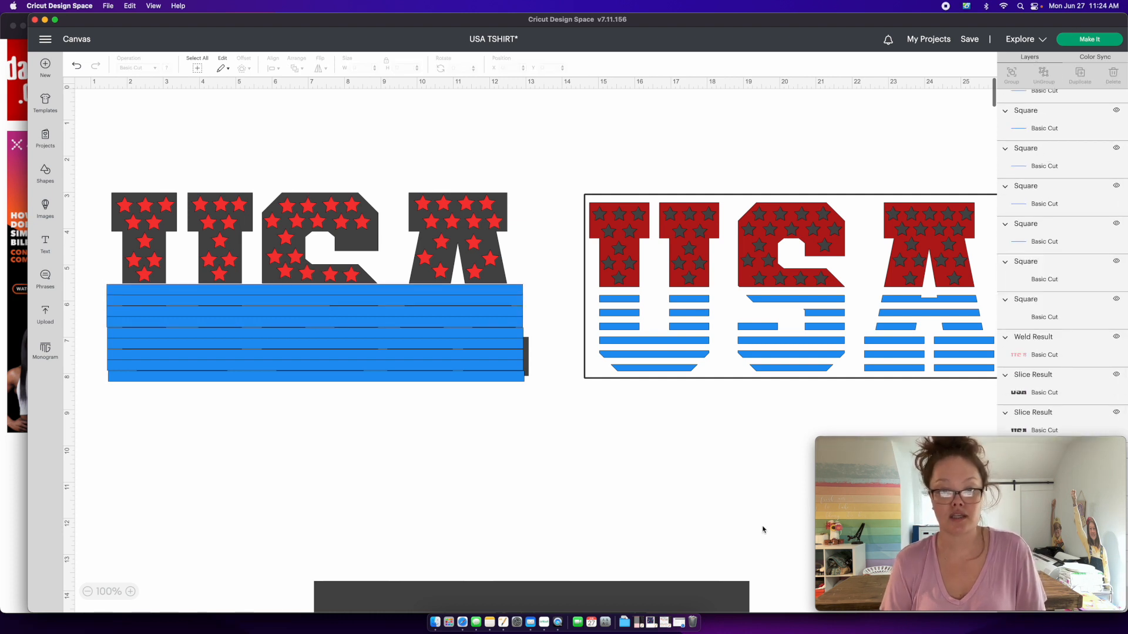
# Step: Select all nine blue stripes, align them left and distribute them vertically
pyautogui.click(432, 379)
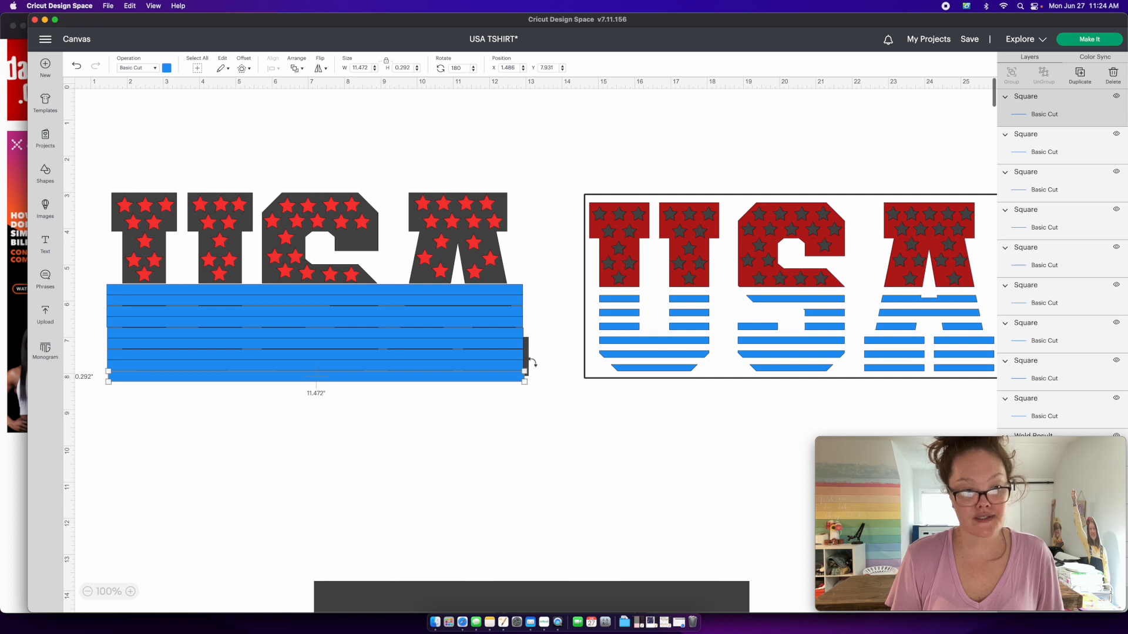
pyautogui.keyDown('shift'); pyautogui.click(476, 349); pyautogui.keyUp('shift')
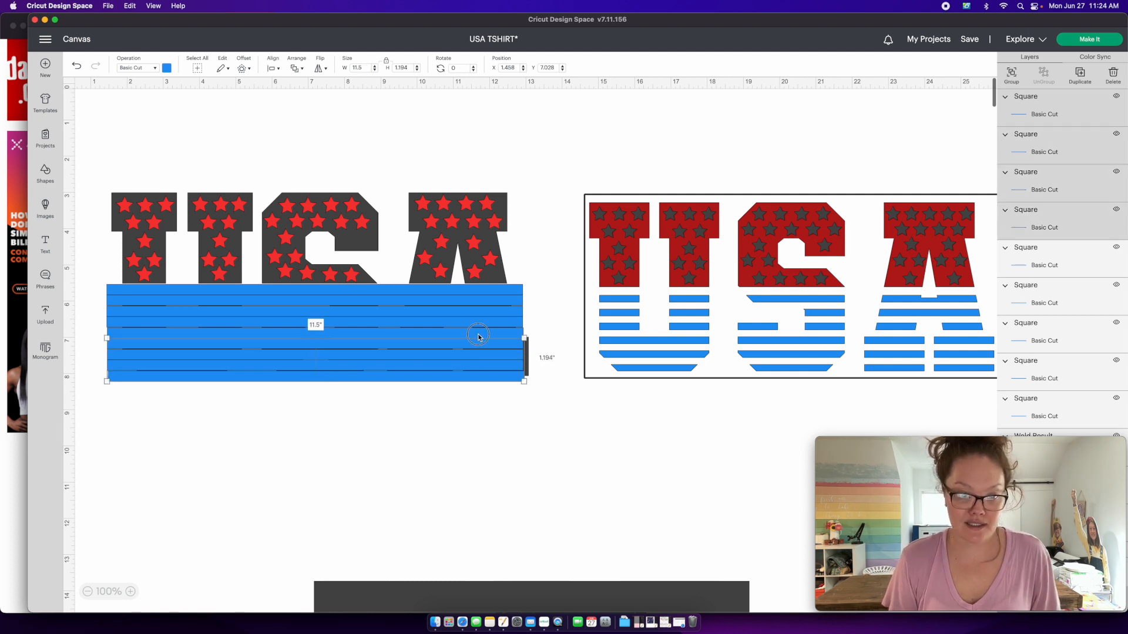
pyautogui.keyDown('shift'); pyautogui.click(479, 333); pyautogui.keyUp('shift')
pyautogui.keyDown('shift'); pyautogui.click(481, 320); pyautogui.keyUp('shift')
pyautogui.keyDown('shift'); pyautogui.click(483, 291); pyautogui.keyUp('shift')
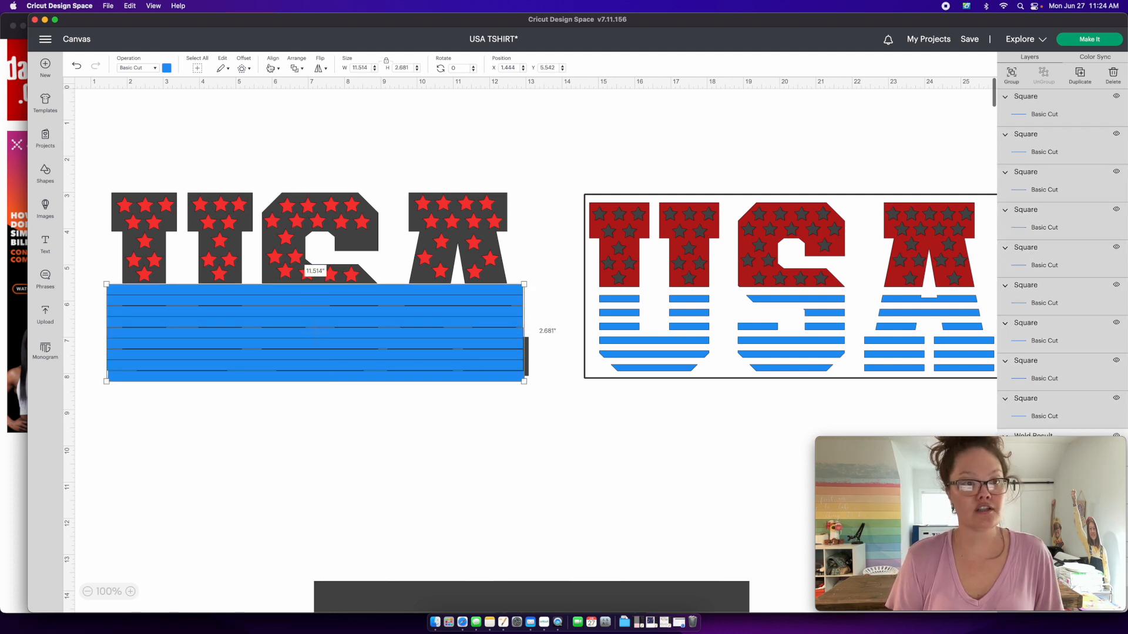
pyautogui.click(270, 68)
pyautogui.click(288, 94)
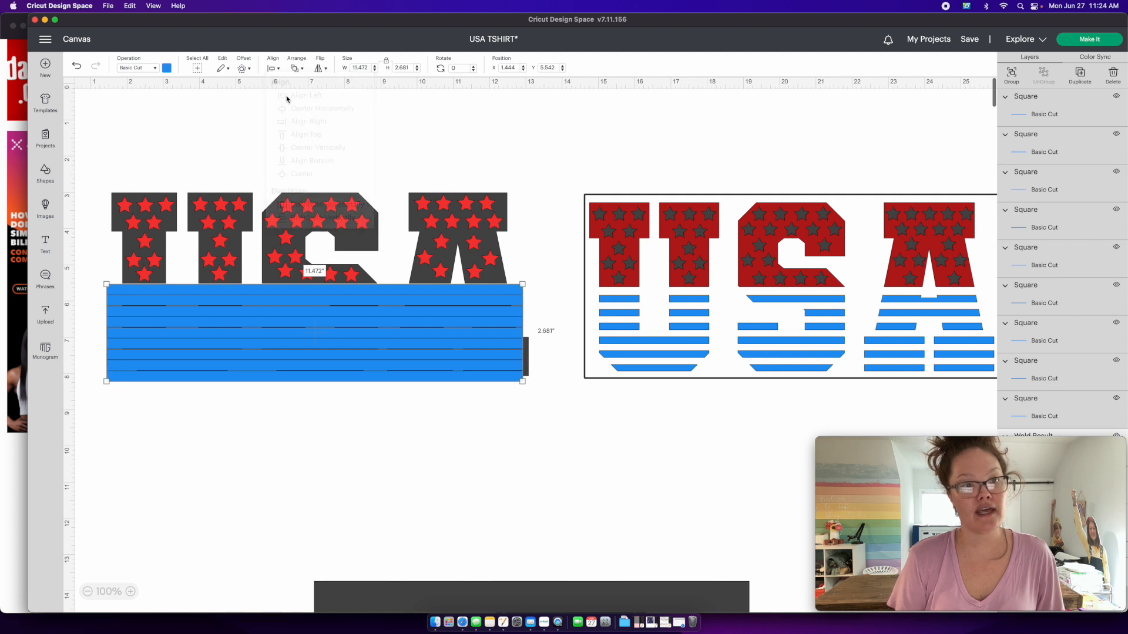
pyautogui.click(270, 68)
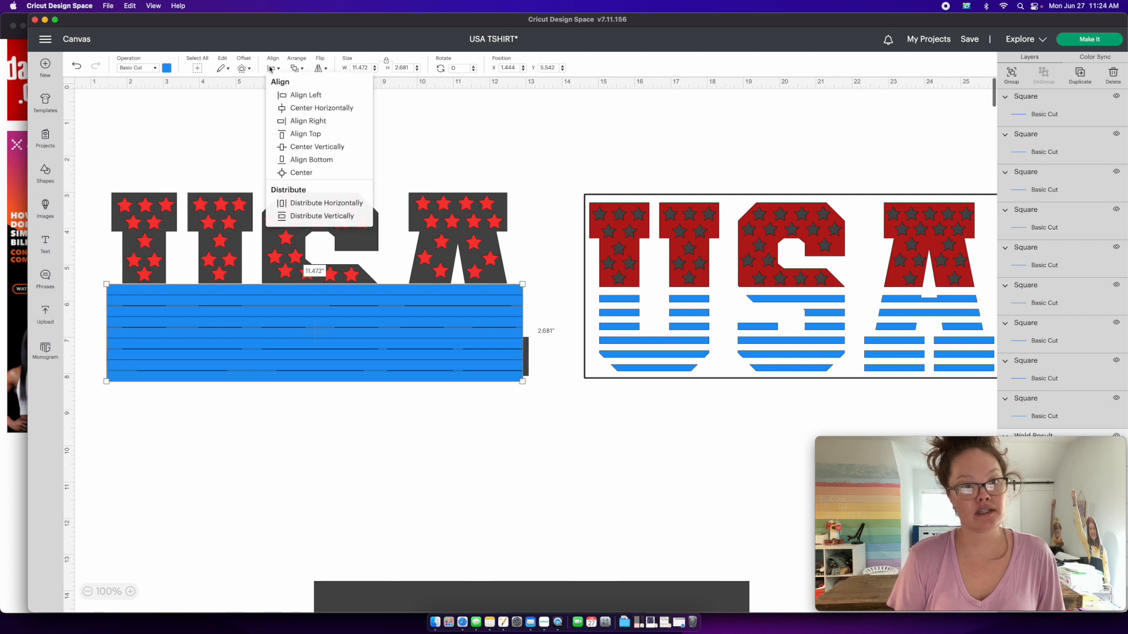
pyautogui.click(301, 222)
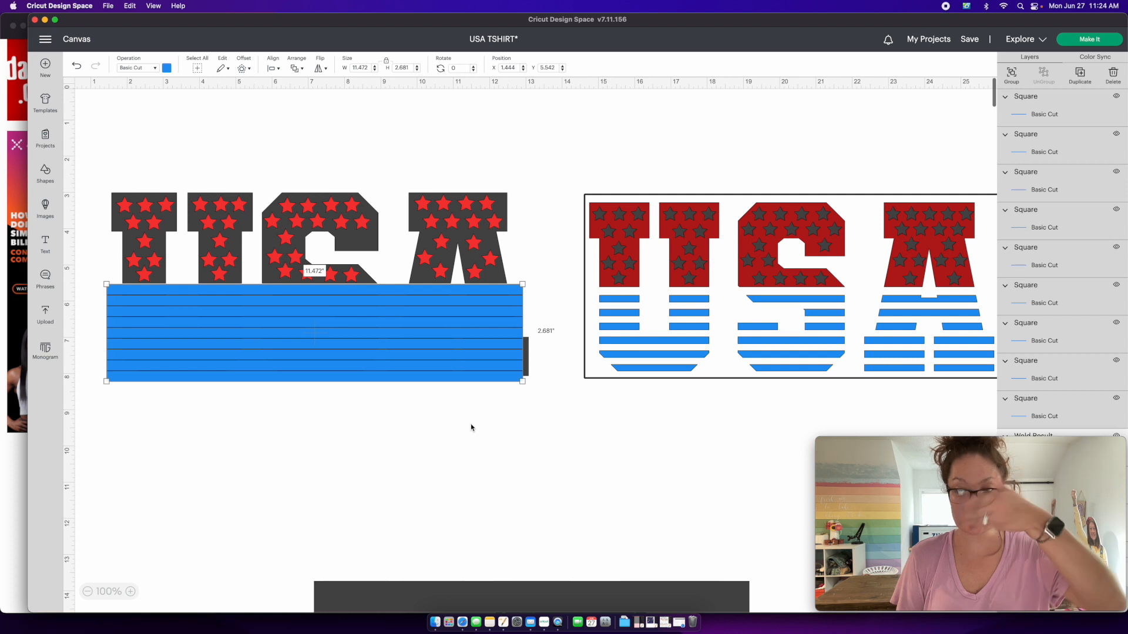
# Step: Unlock the proportions and widen the stripe block to about 11.764 in, past the end of the letter A
pyautogui.click(386, 62)
pyautogui.moveTo(526, 379); pyautogui.dragTo(533, 382)
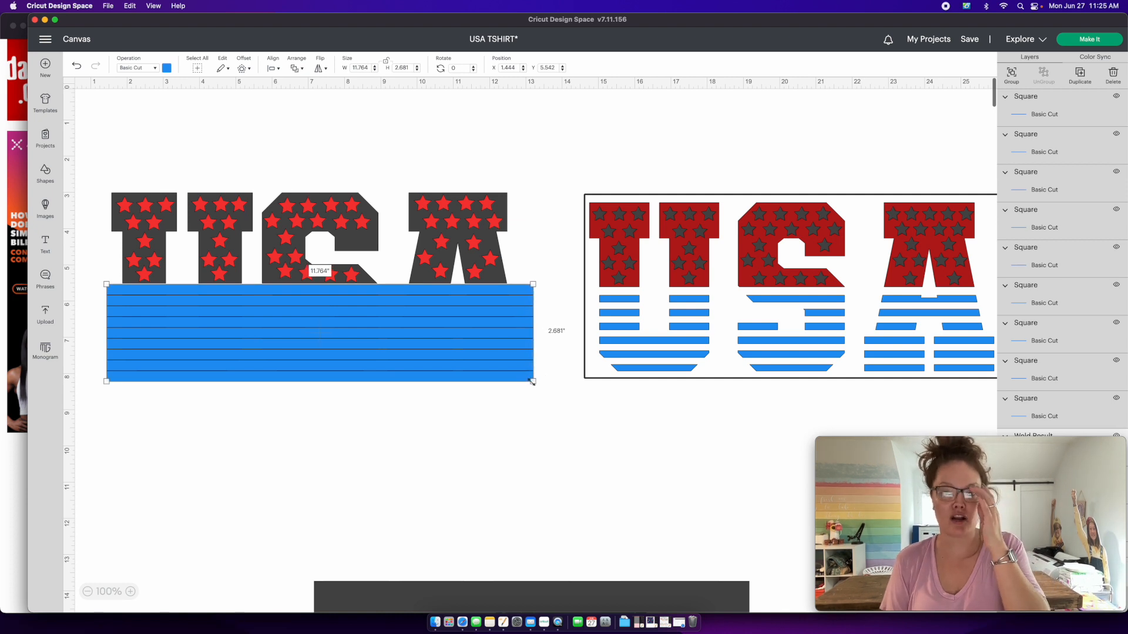
pyautogui.click(564, 346)
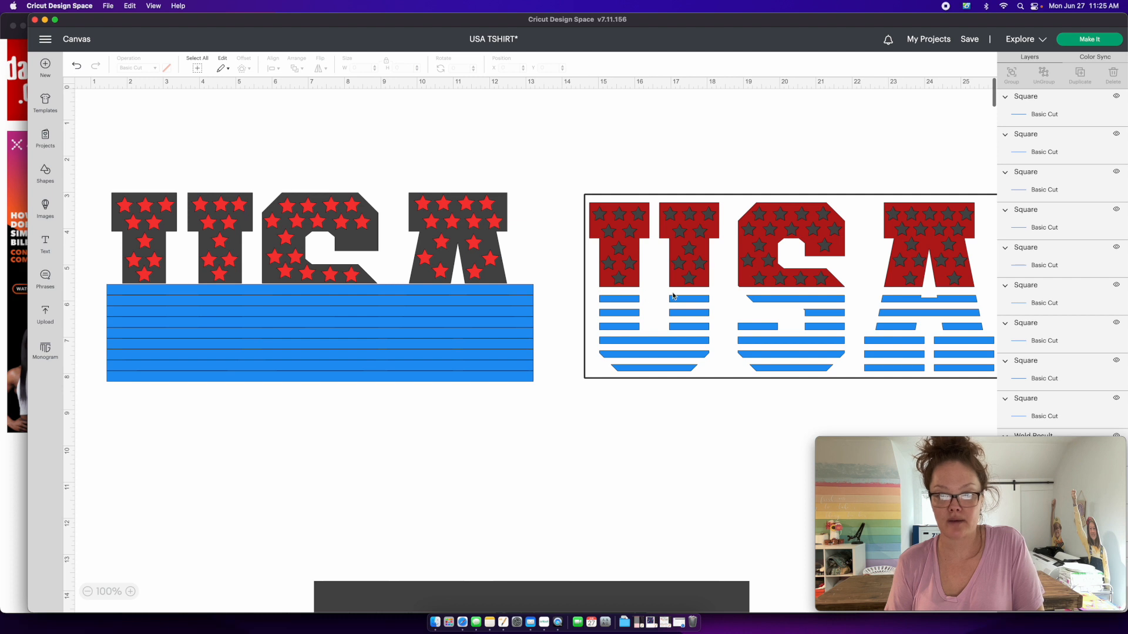
# Step: Slice the lower letter halves with the topmost blue stripe and delete the cut-away stripe pieces
pyautogui.click(526, 289)
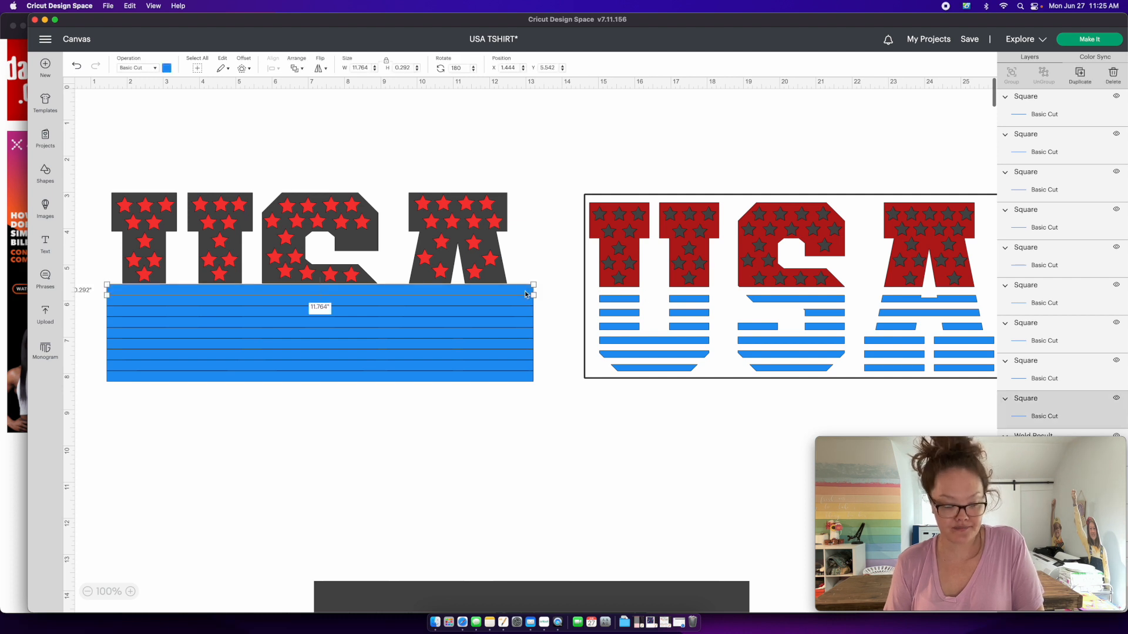
pyautogui.scroll(-5, 1069, 277)
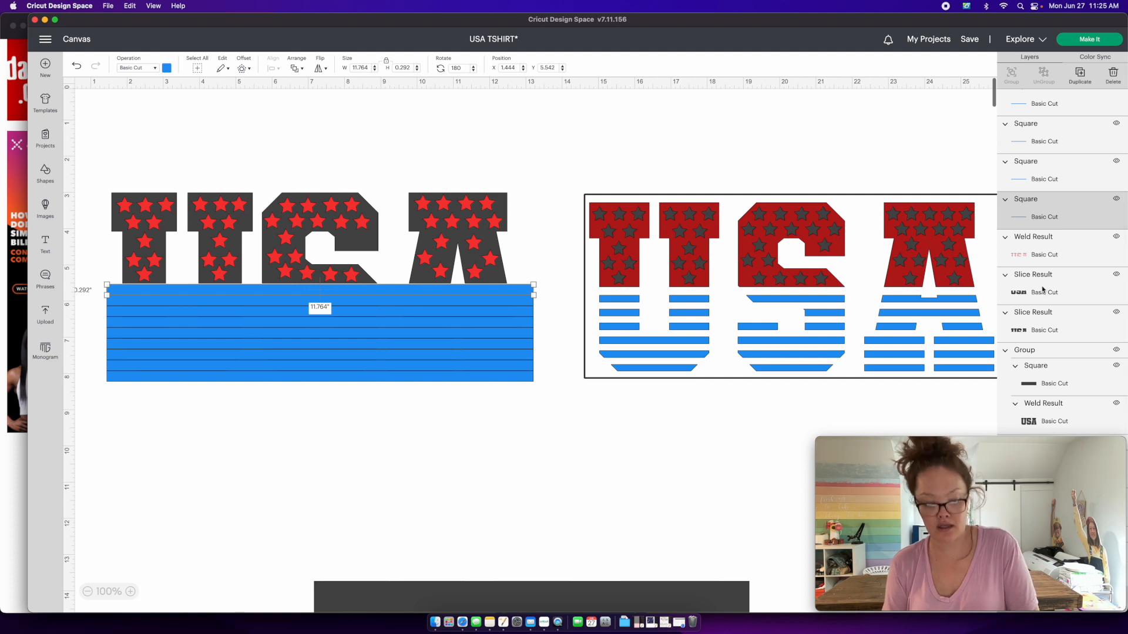
pyautogui.click(1041, 293)
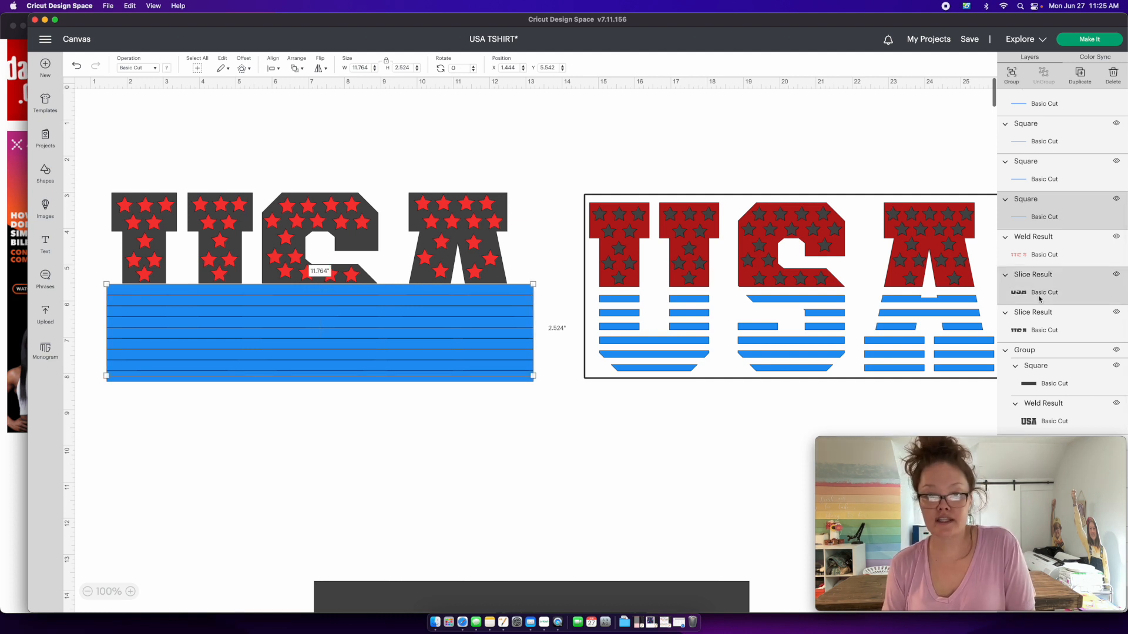
pyautogui.moveTo(1127, 293); pyautogui.dragTo(838, 294)
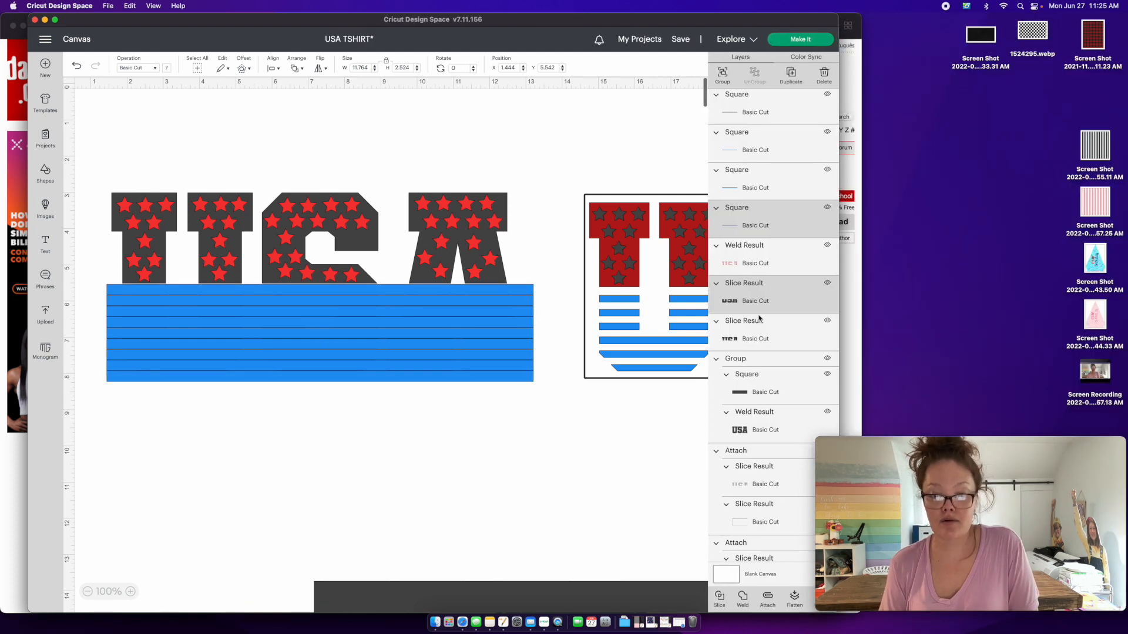
pyautogui.click(719, 604)
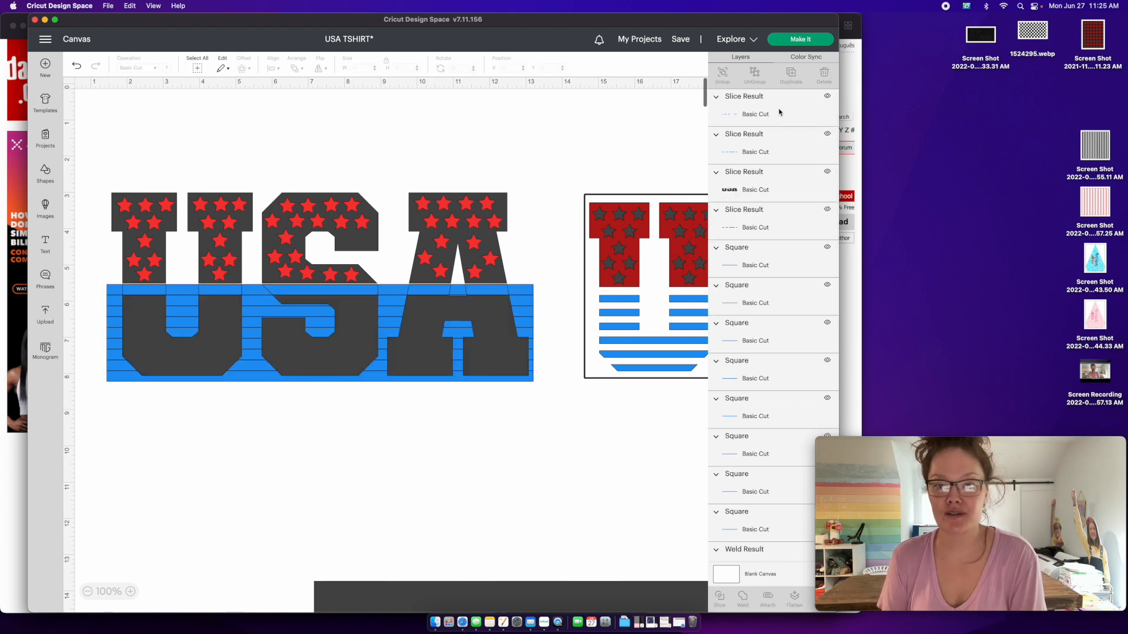
pyautogui.click(779, 112)
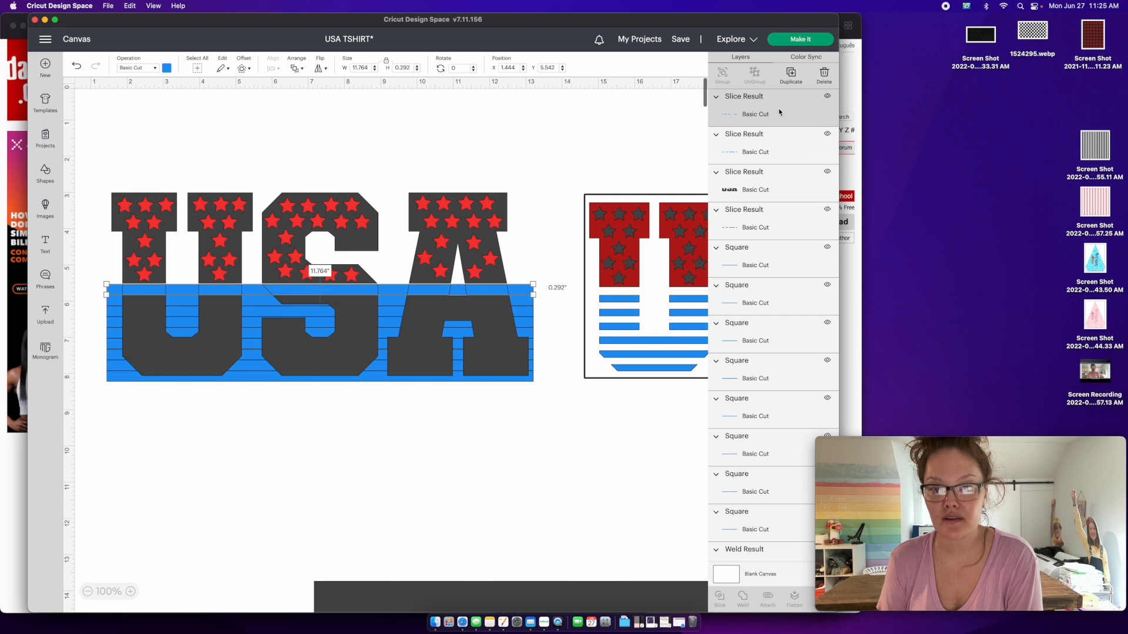
pyautogui.click(779, 112)
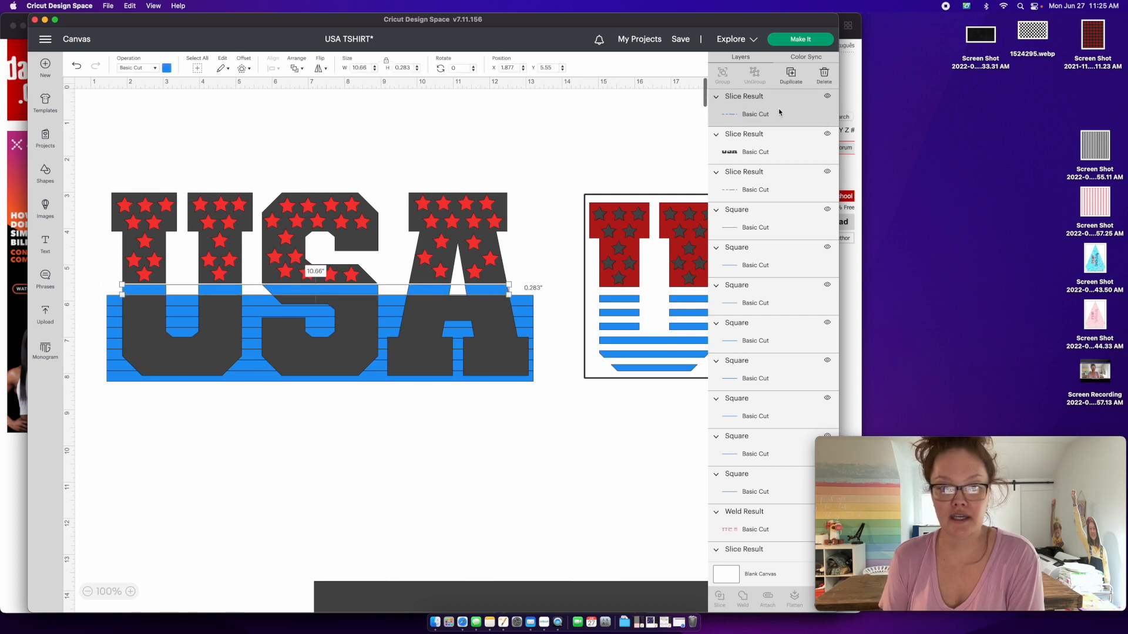
pyautogui.press('Delete')
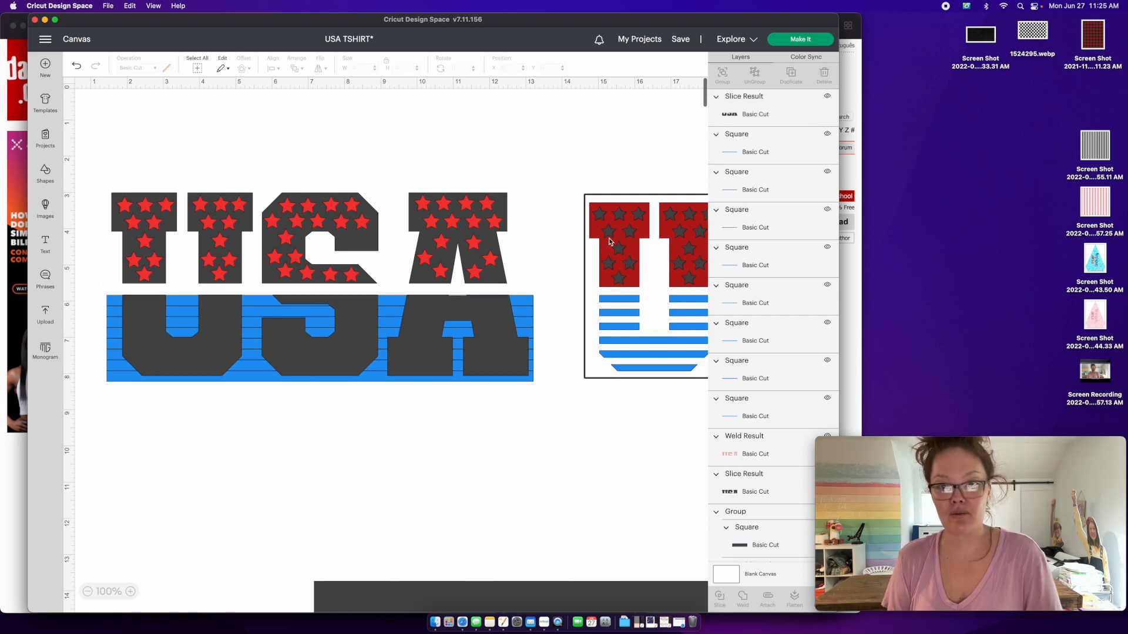
# Step: Slice the lower letter halves with the second stripe below the first gap, the one at Y 6.139
pyautogui.click(527, 305)
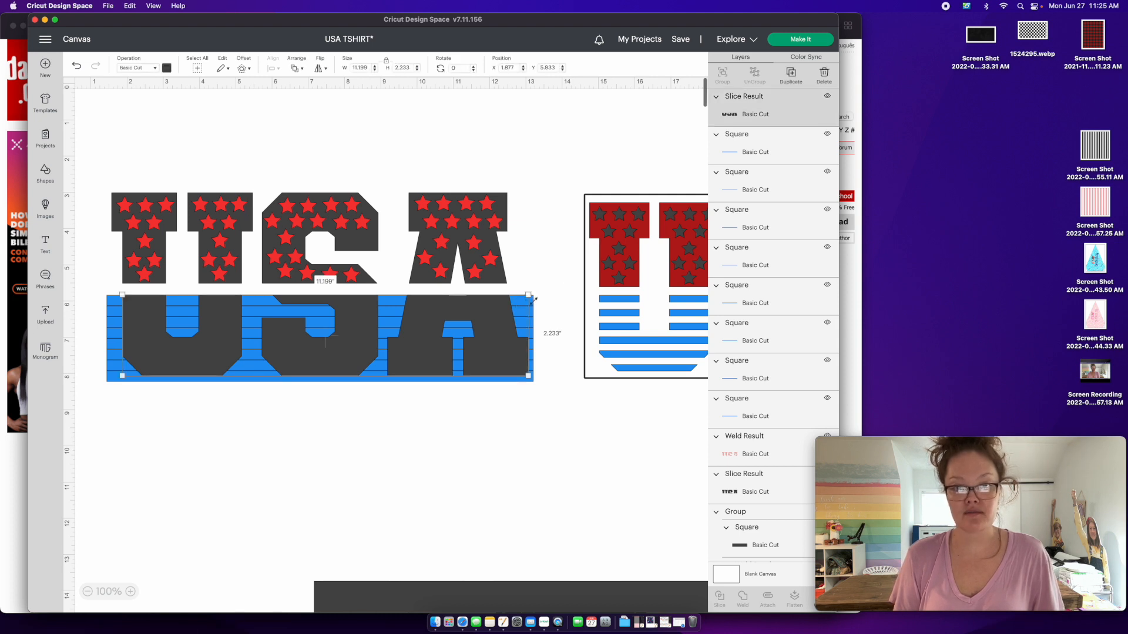
pyautogui.click(541, 306)
pyautogui.click(321, 299)
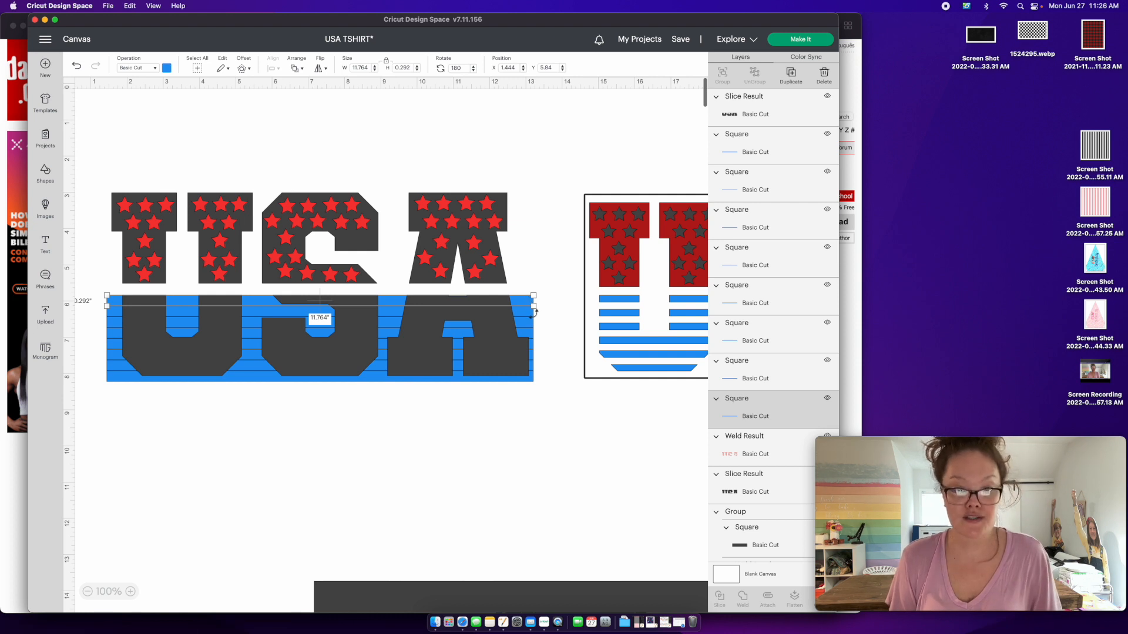
pyautogui.click(540, 317)
pyautogui.click(533, 314)
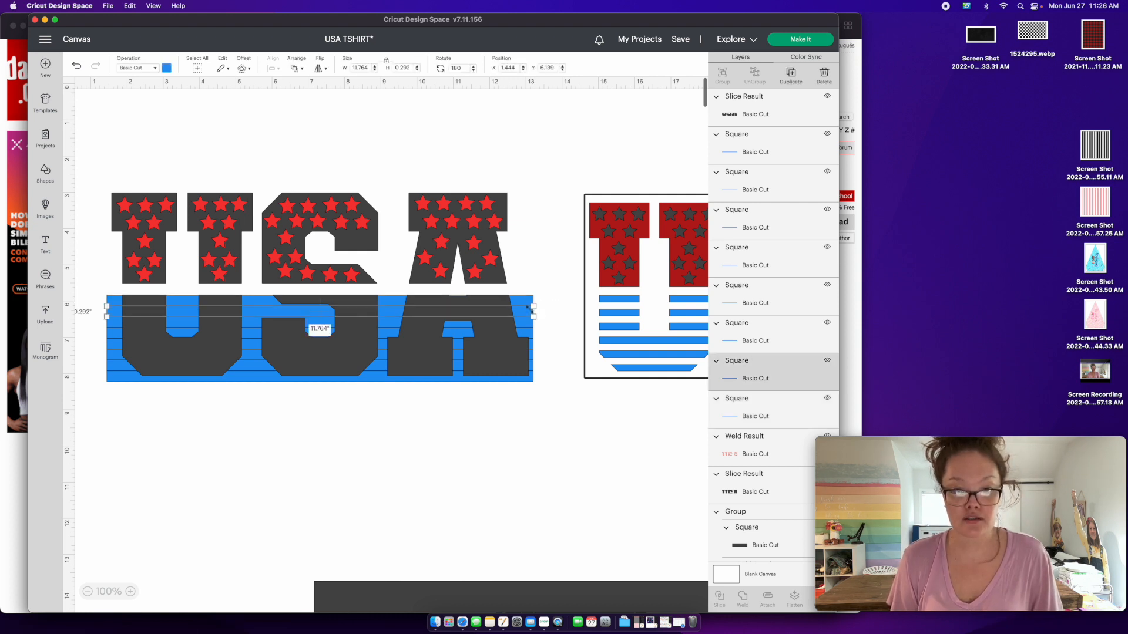
pyautogui.click(738, 108)
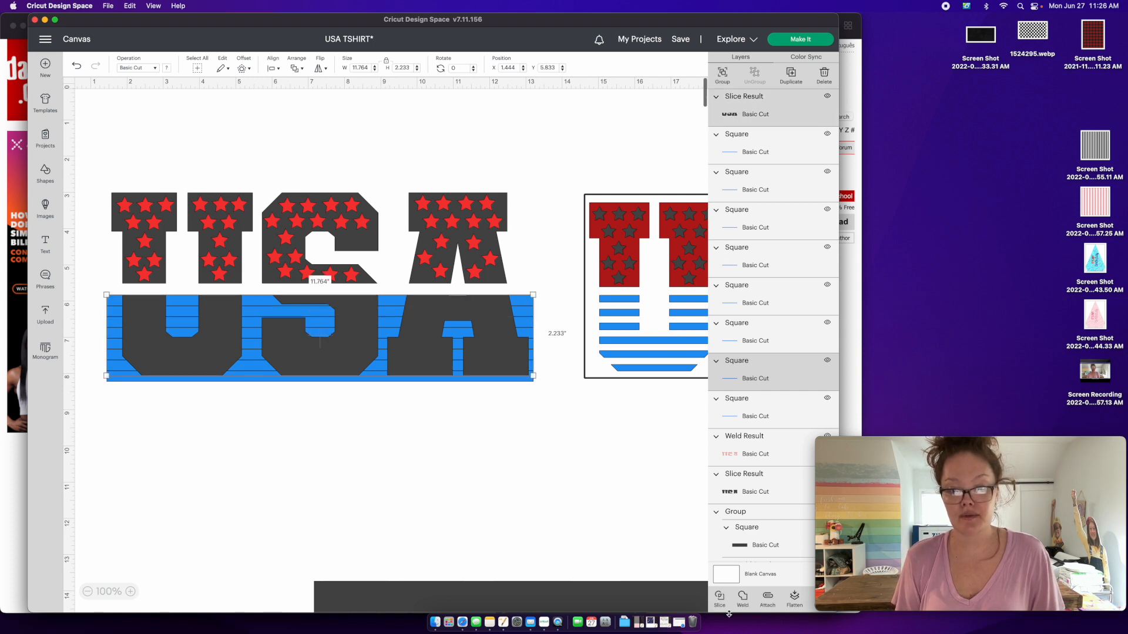
pyautogui.click(719, 597)
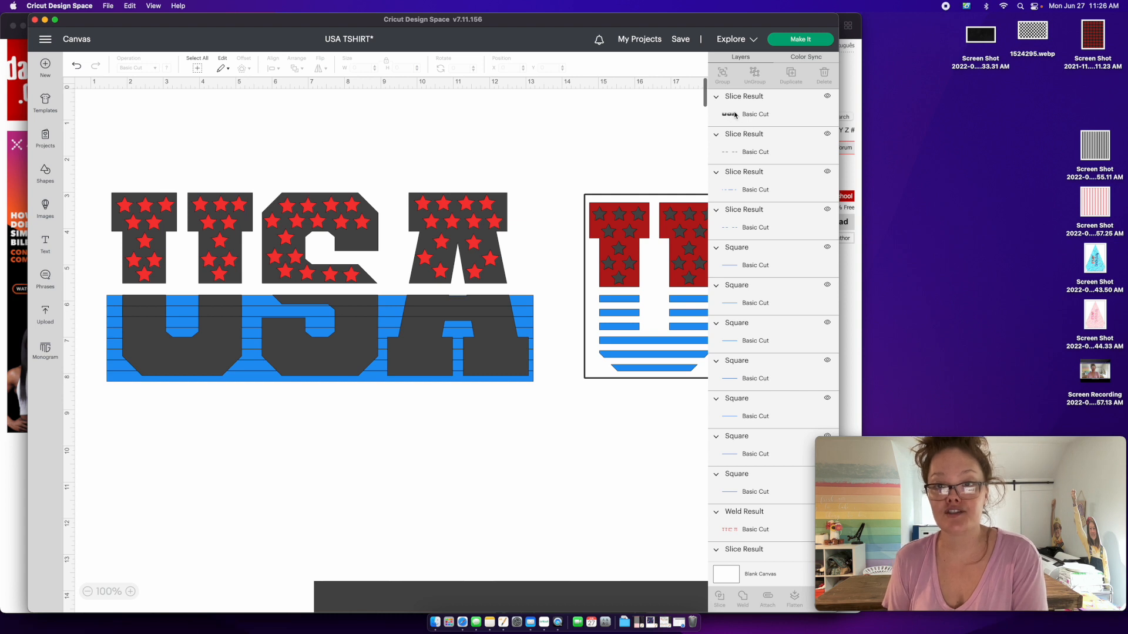
# Step: Delete the three slice results left by the cut stripe, keeping the sliced lower letter halves
pyautogui.click(727, 154)
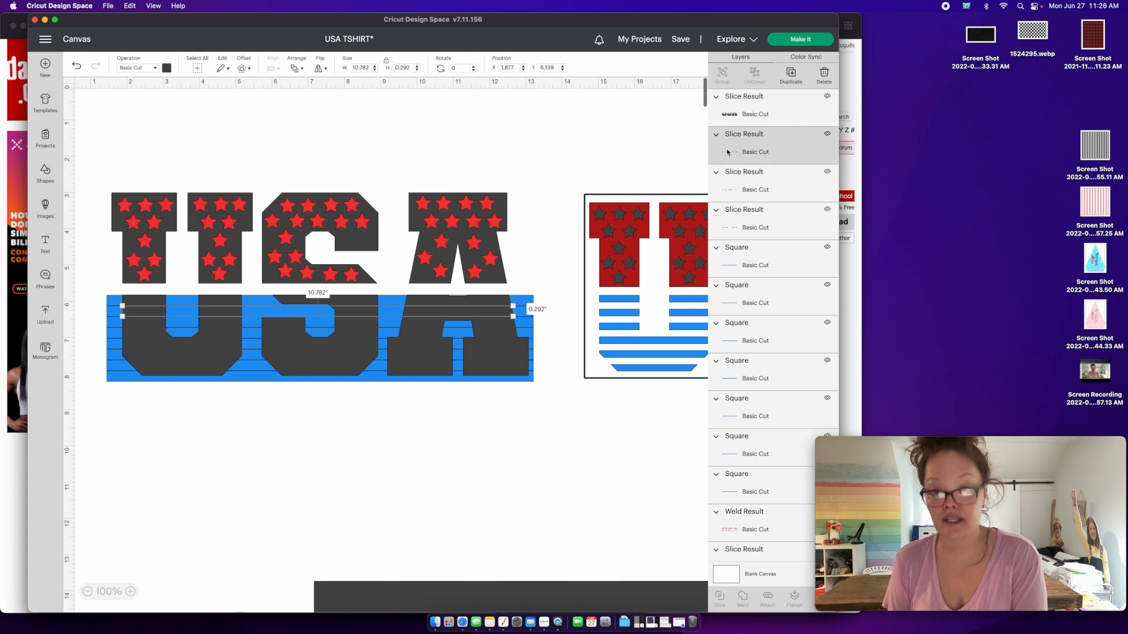
pyautogui.press('Delete')
pyautogui.click(727, 153)
pyautogui.press('Delete')
pyautogui.click(727, 153)
pyautogui.press('Delete')
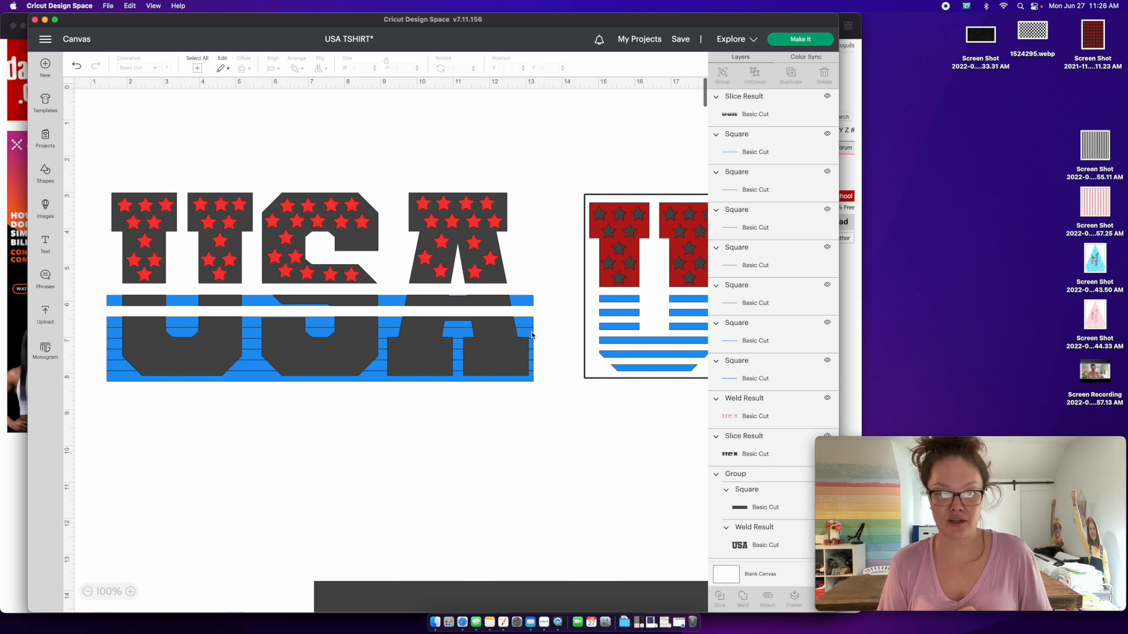
# Step: Slice the lower letter halves with the blue stripe at Y 6.736 and delete the leftover pieces
pyautogui.click(532, 336)
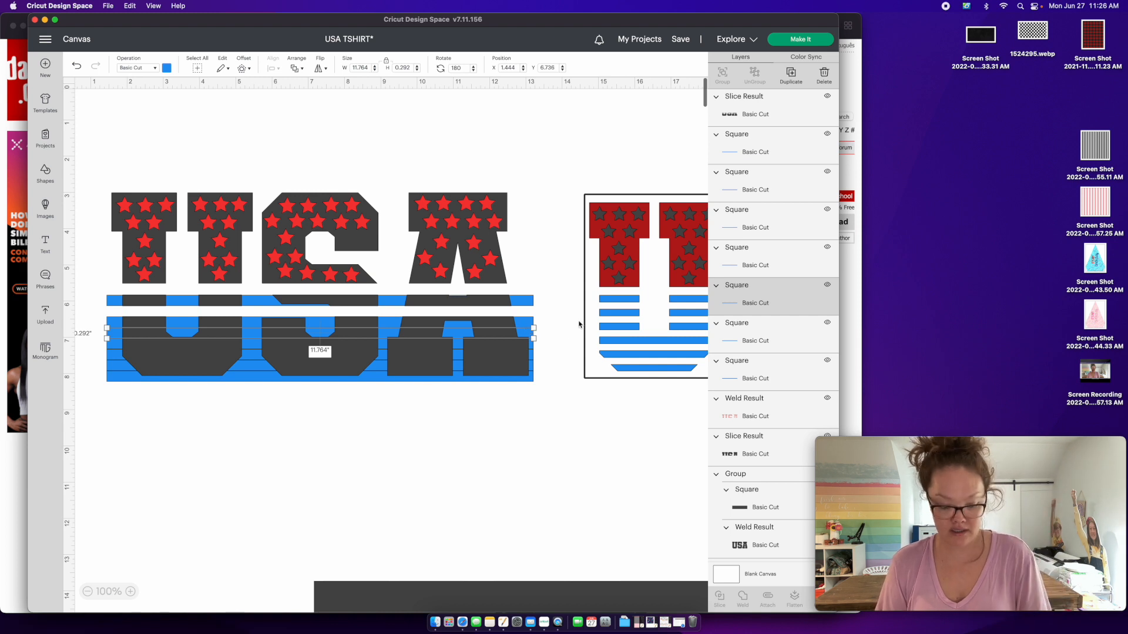
pyautogui.click(736, 99)
pyautogui.click(719, 598)
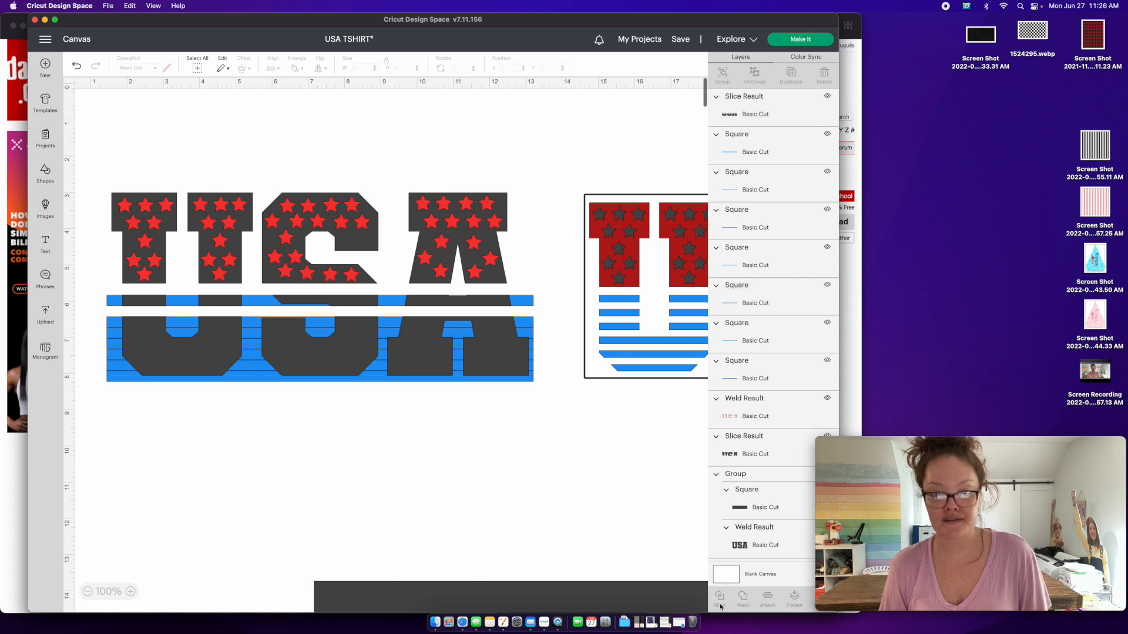
pyautogui.click(739, 153)
pyautogui.press('Delete')
pyautogui.click(738, 154)
pyautogui.press('Delete')
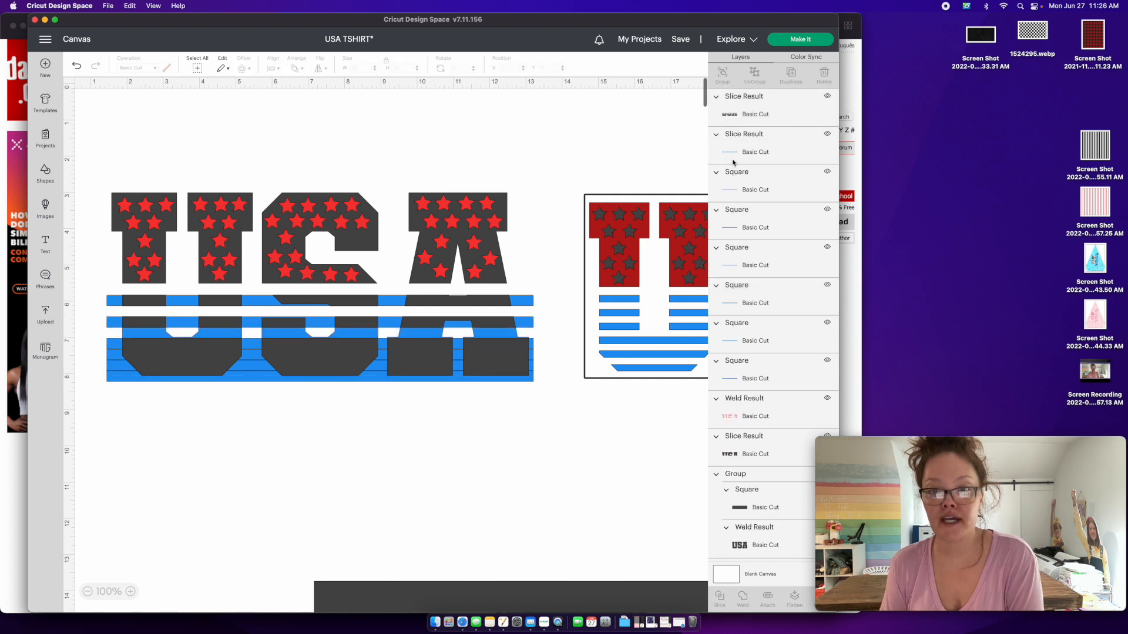
pyautogui.click(733, 150)
pyautogui.press('Delete')
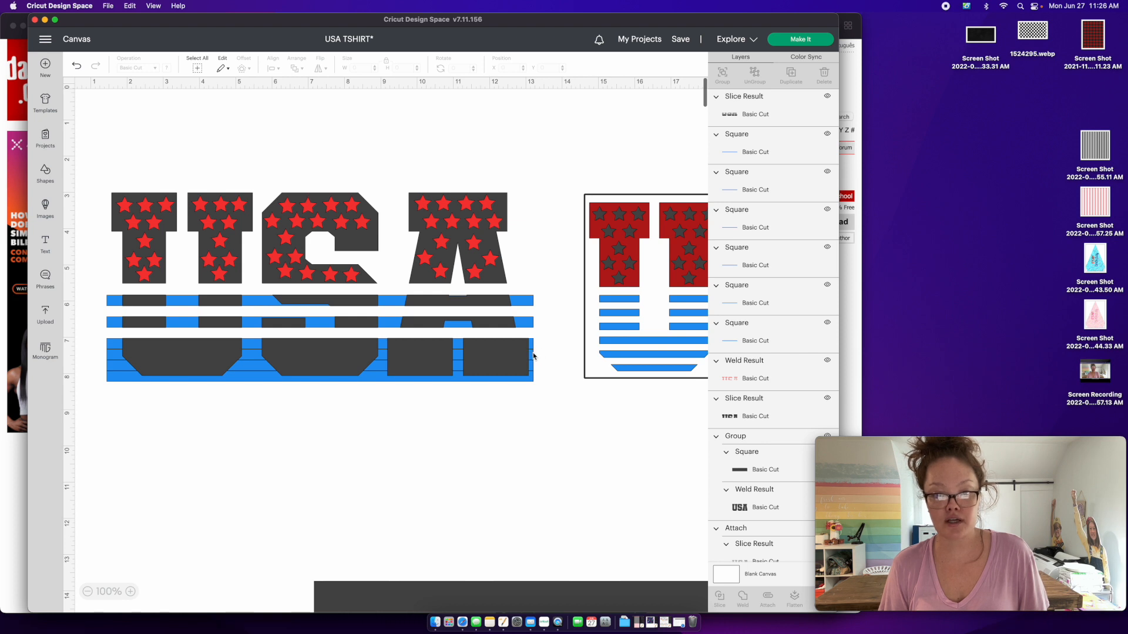
# Step: Slice the lower letter halves with the blue stripe at Y 7.333 and delete the leftover pieces
pyautogui.click(533, 356)
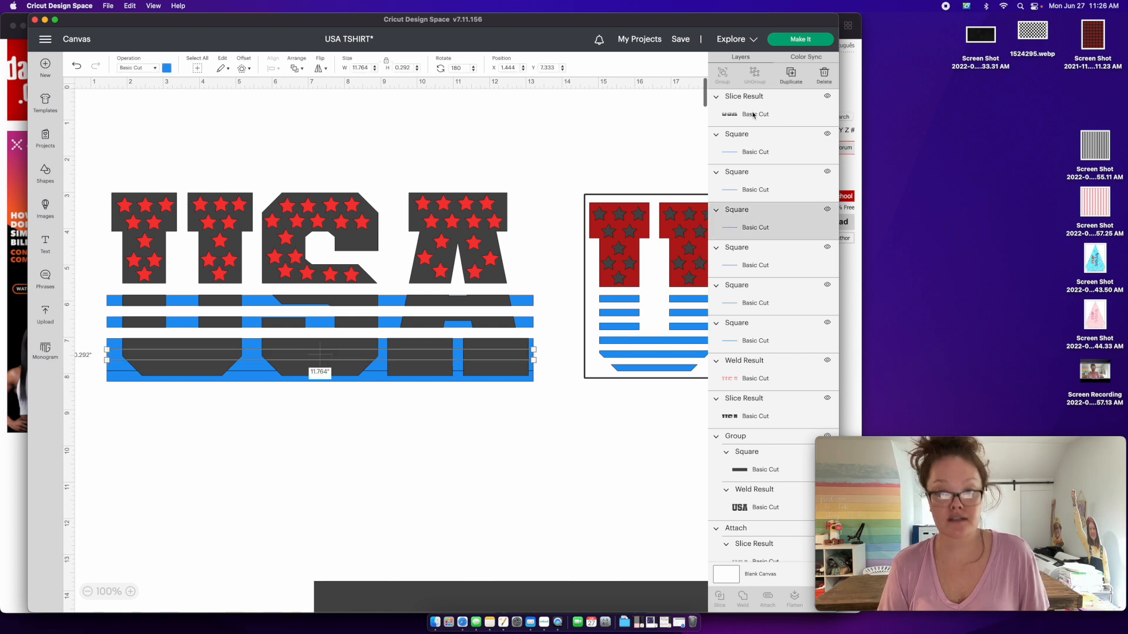
pyautogui.keyDown('shift'); pyautogui.click(756, 111); pyautogui.keyUp('shift')
pyautogui.click(719, 598)
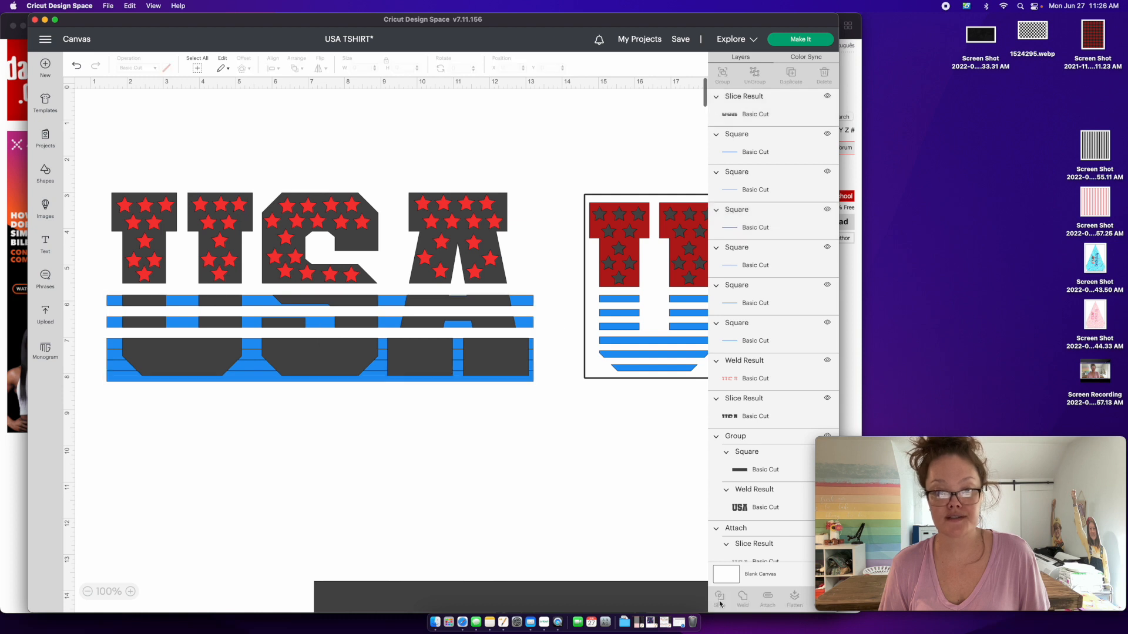
pyautogui.click(755, 154)
pyautogui.press('Delete')
pyautogui.click(755, 154)
pyautogui.press('Delete')
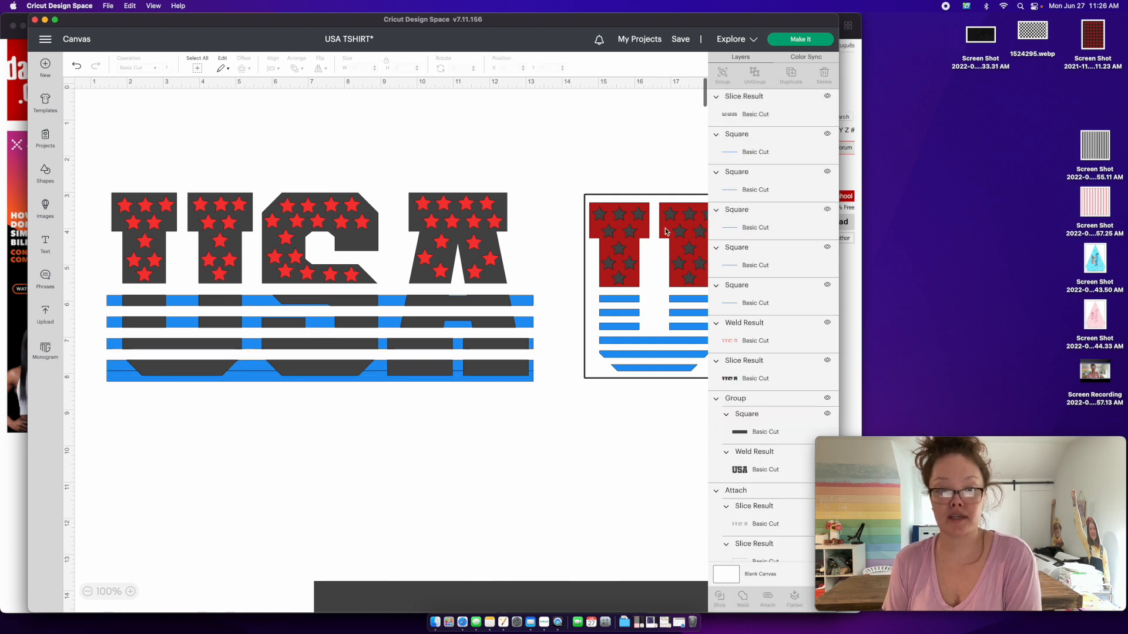
# Step: Slice the lower letter halves with the bottom stripe at Y 7.931 and delete the leftover pieces and all remaining blue stripes
pyautogui.click(529, 376)
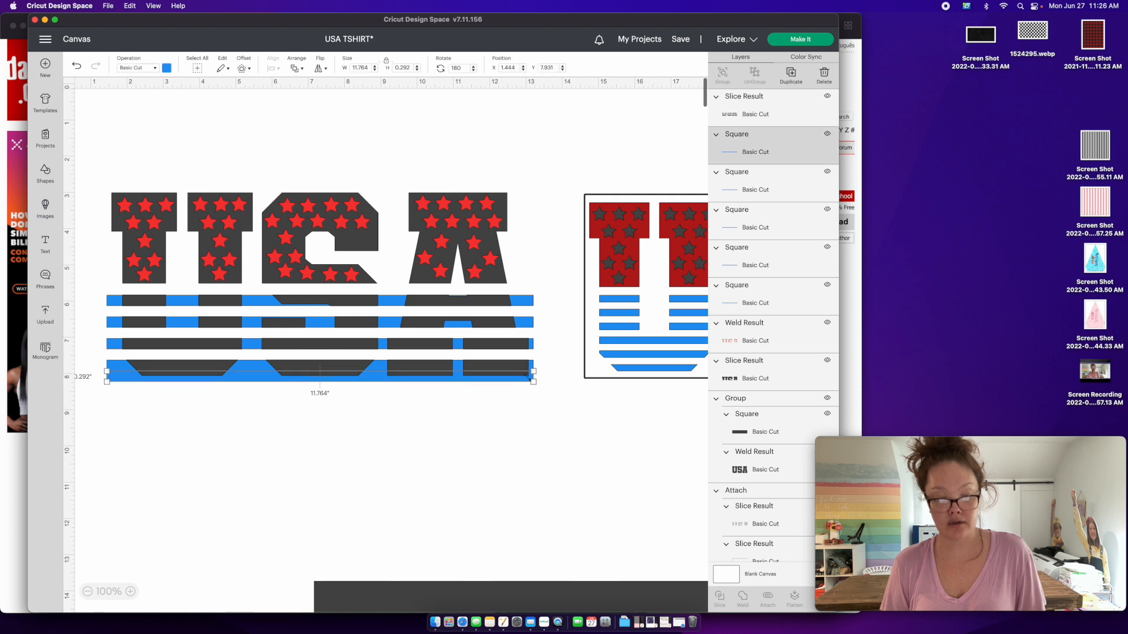
pyautogui.keyDown('shift'); pyautogui.click(778, 109); pyautogui.keyUp('shift')
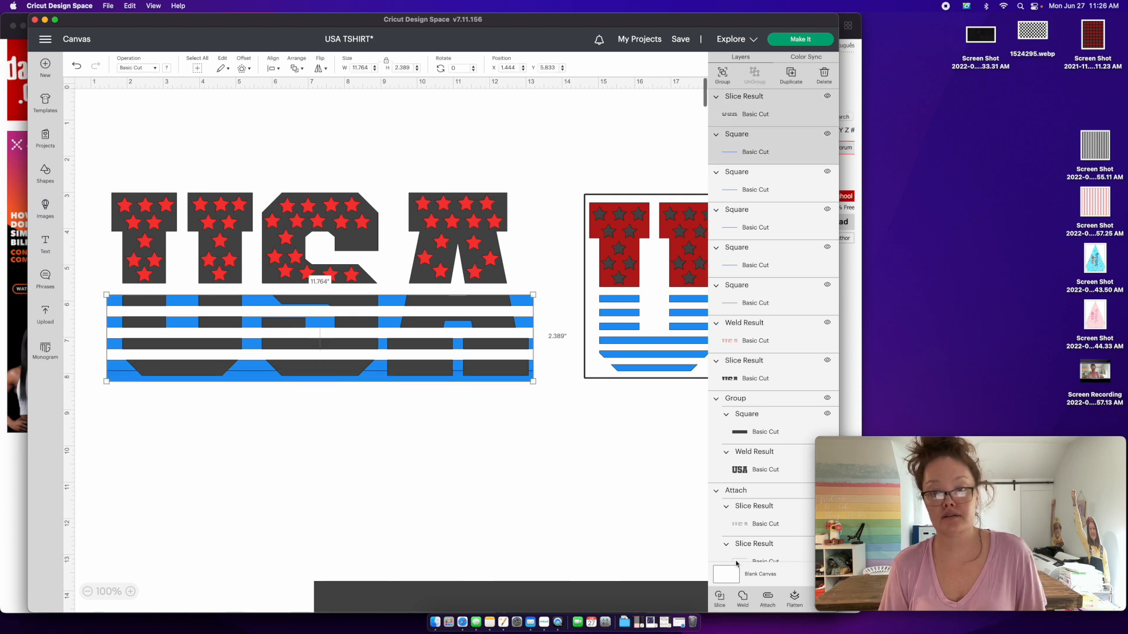
pyautogui.click(720, 604)
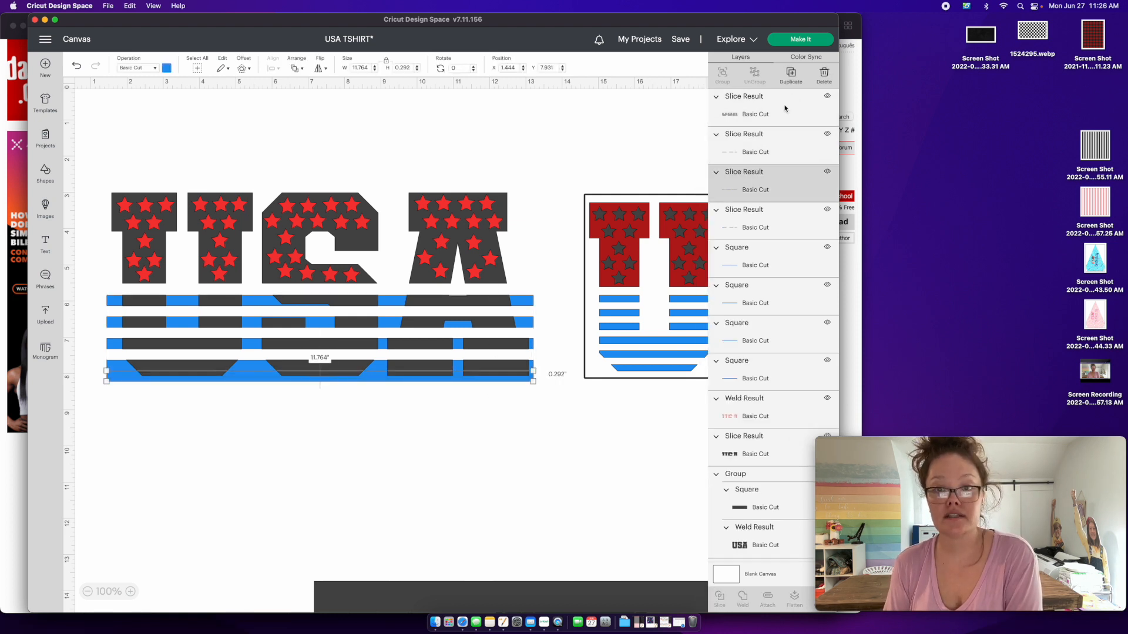
pyautogui.click(775, 150)
pyautogui.press('Delete')
pyautogui.click(774, 147)
pyautogui.press('Delete')
pyautogui.click(749, 151)
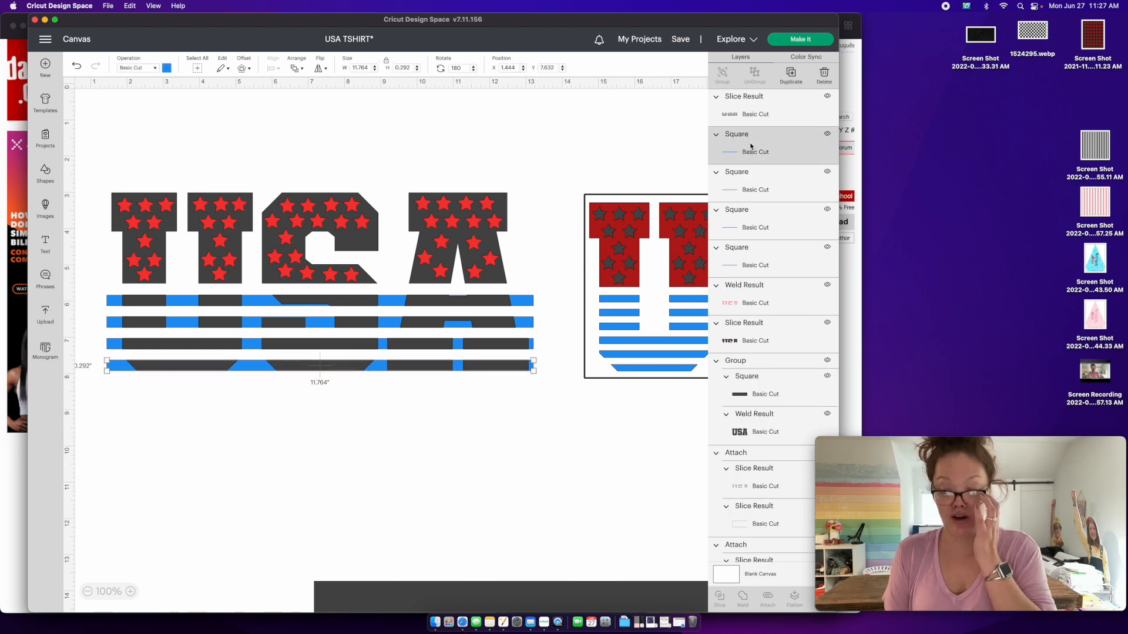
pyautogui.press('Delete')
# Step: Recolor the sliced lower letter halves with the blue already used in the project
pyautogui.click(744, 100)
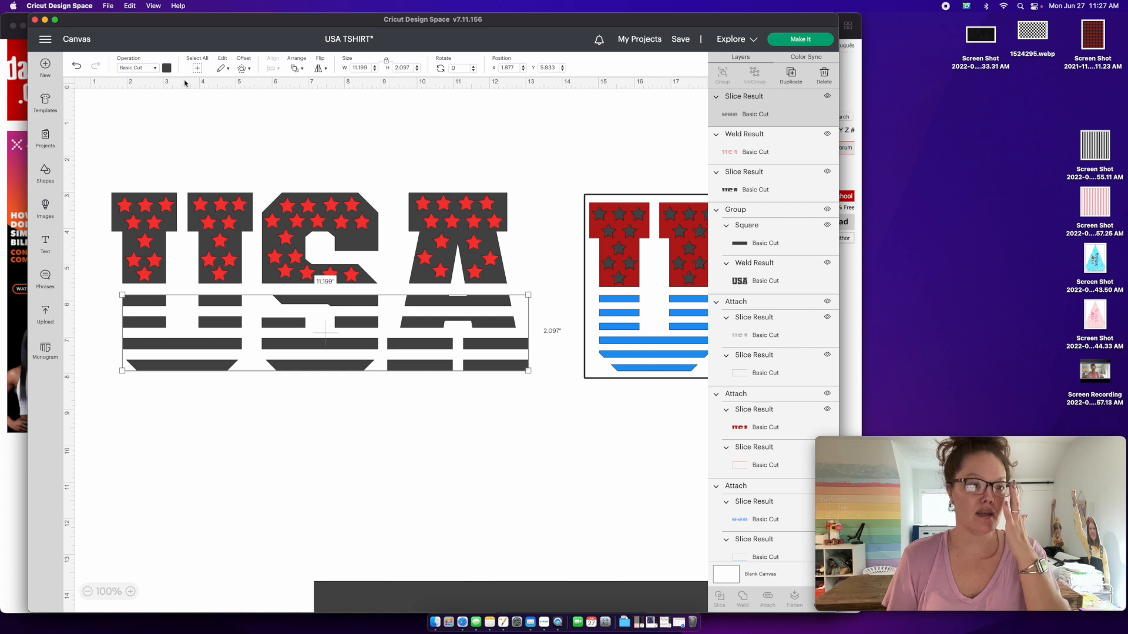
pyautogui.click(166, 68)
pyautogui.click(177, 110)
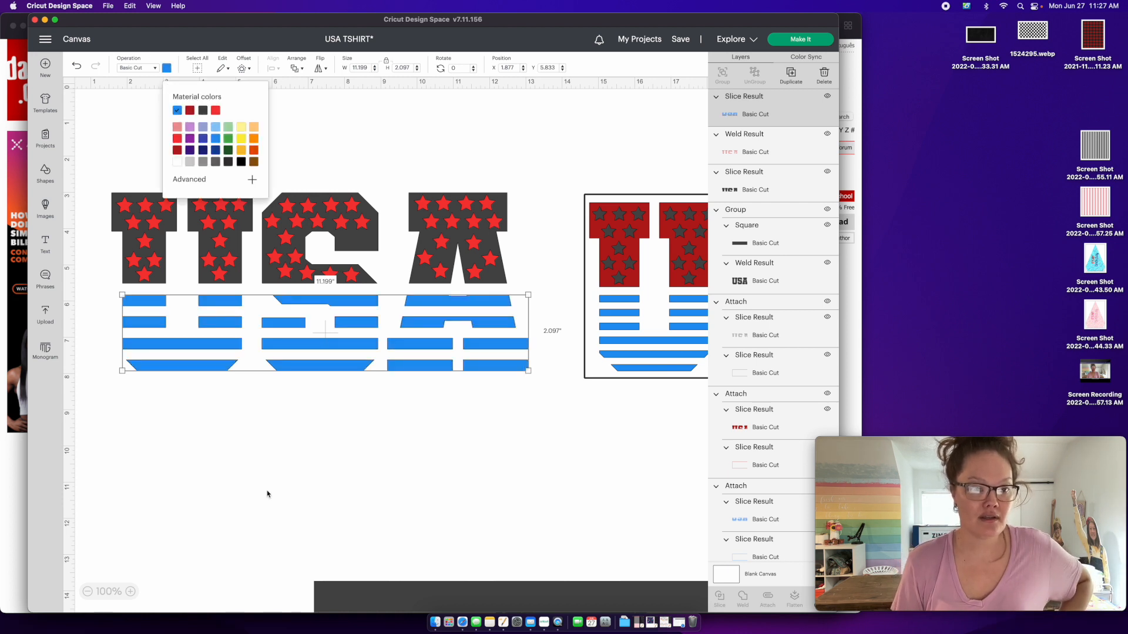
pyautogui.click(326, 389)
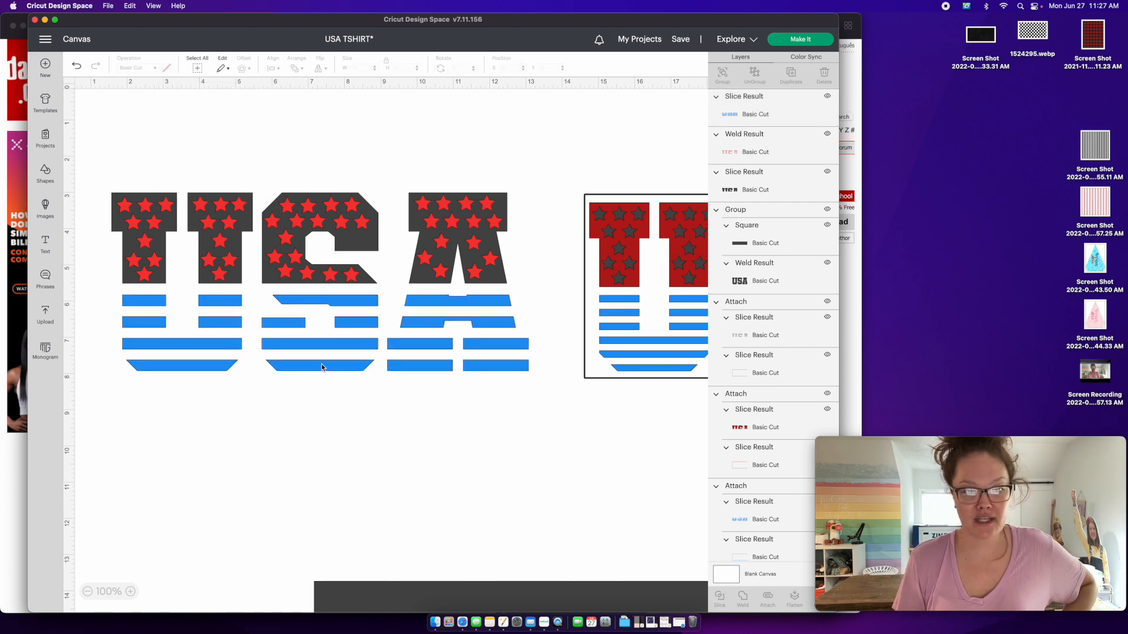
# Step: Recolor the upper letter halves dark red and the stars on them white
pyautogui.click(112, 229)
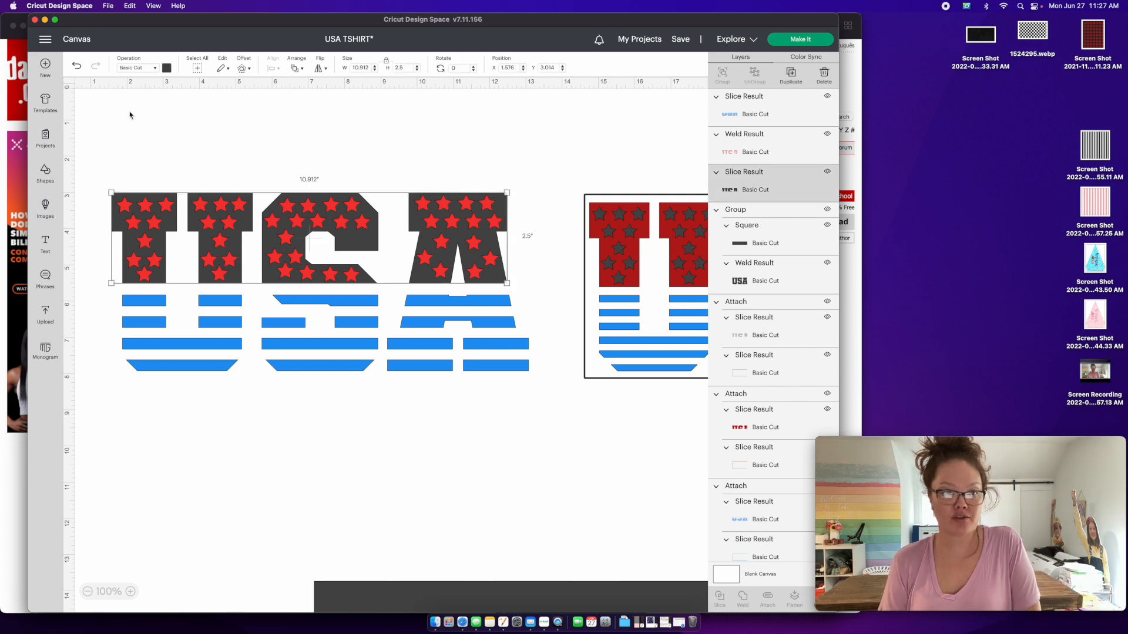
pyautogui.click(168, 67)
pyautogui.click(190, 111)
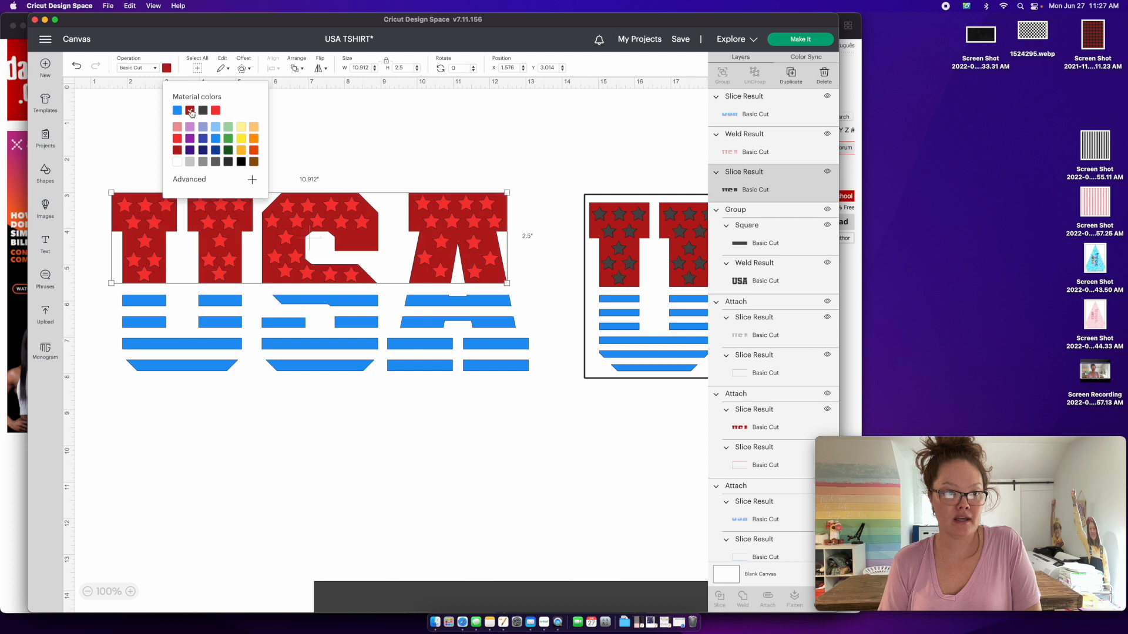
pyautogui.click(158, 229)
pyautogui.click(168, 67)
pyautogui.click(177, 162)
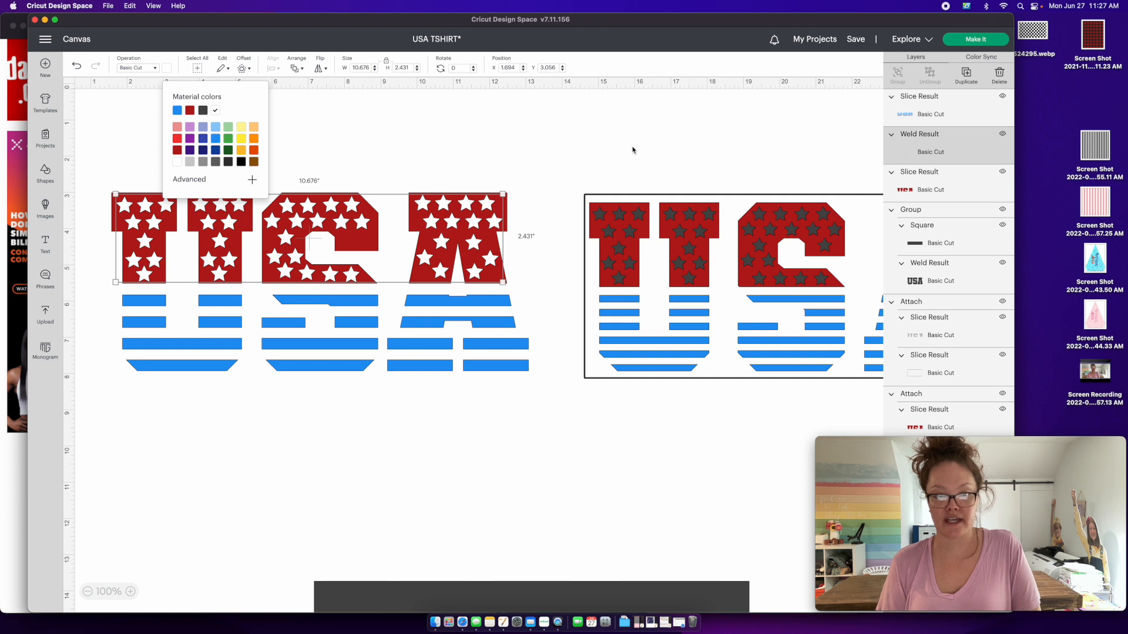
pyautogui.click(546, 373)
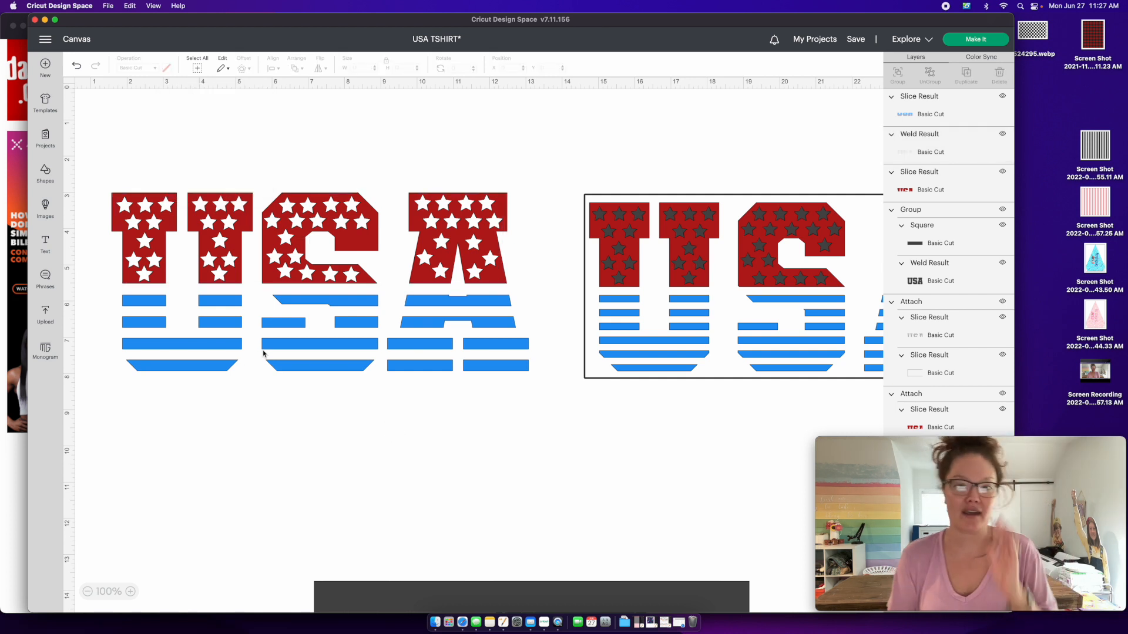
# Step: Move the white star layer off the red letter halves, and undo the move
pyautogui.moveTo(501, 210); pyautogui.dragTo(510, 187)
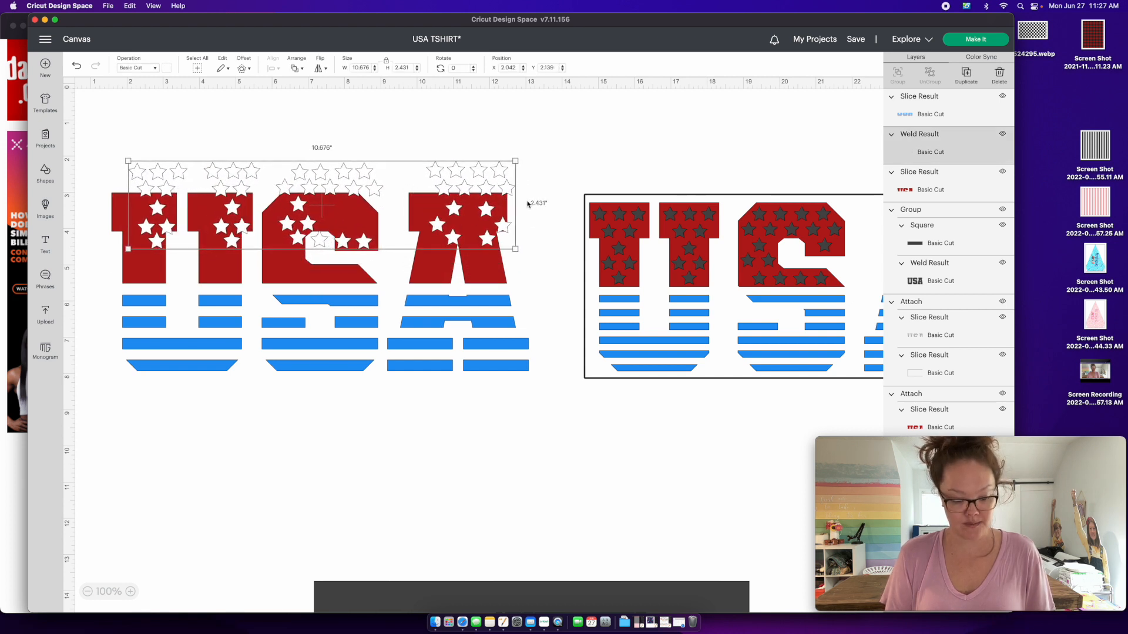
pyautogui.press('super+z')
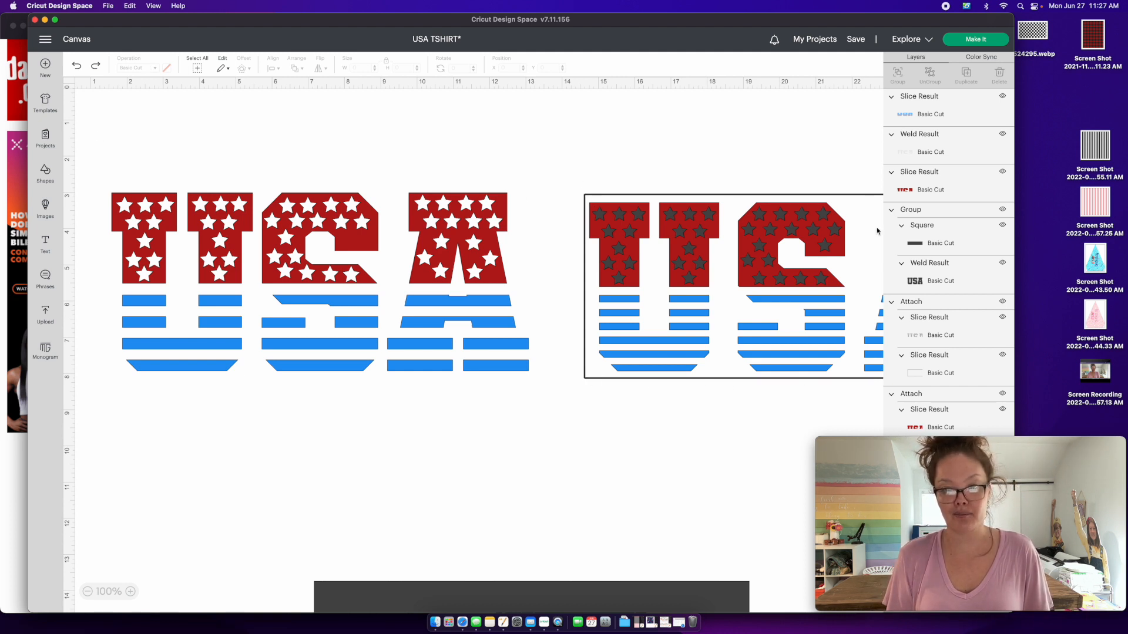
# Step: Ungroup the spare dark rectangle and USA lettering below the design, separate them, and delete the lettering
pyautogui.click(45, 173)
pyautogui.click(345, 495)
pyautogui.click(344, 587)
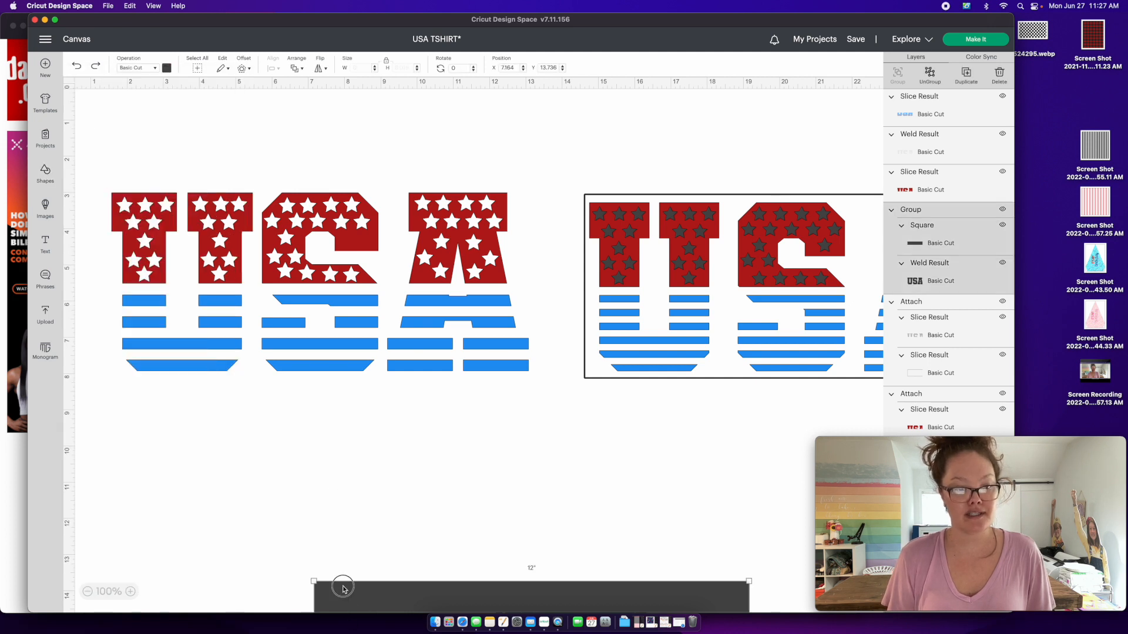
pyautogui.moveTo(344, 588); pyautogui.dragTo(236, 459)
pyautogui.click(930, 74)
pyautogui.click(551, 525)
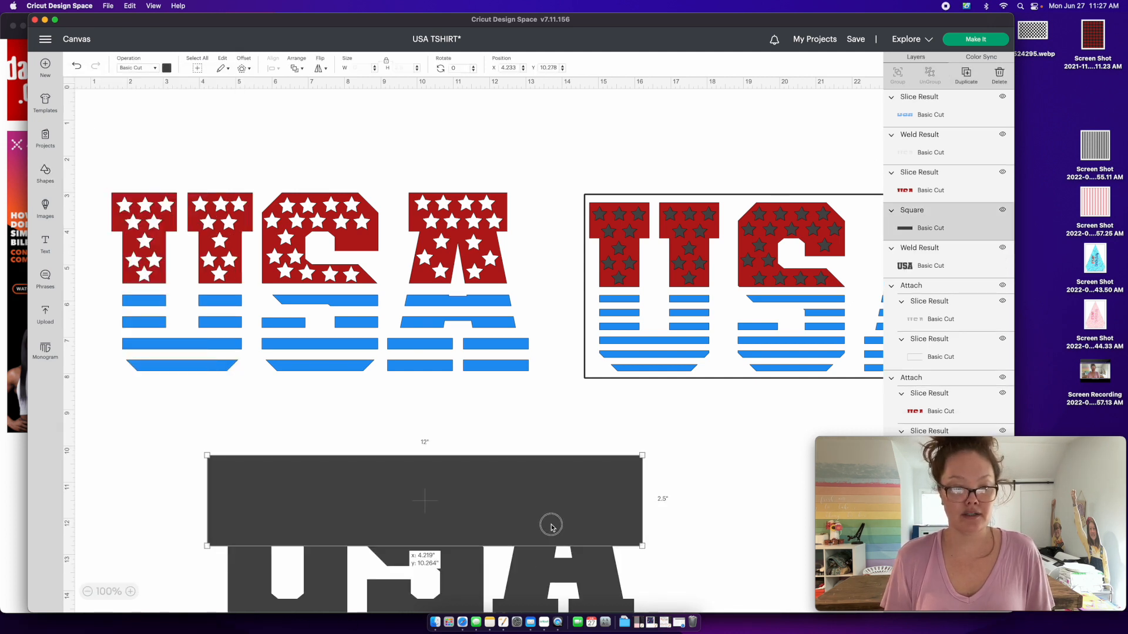
pyautogui.moveTo(551, 526); pyautogui.dragTo(515, 491)
pyautogui.click(537, 560)
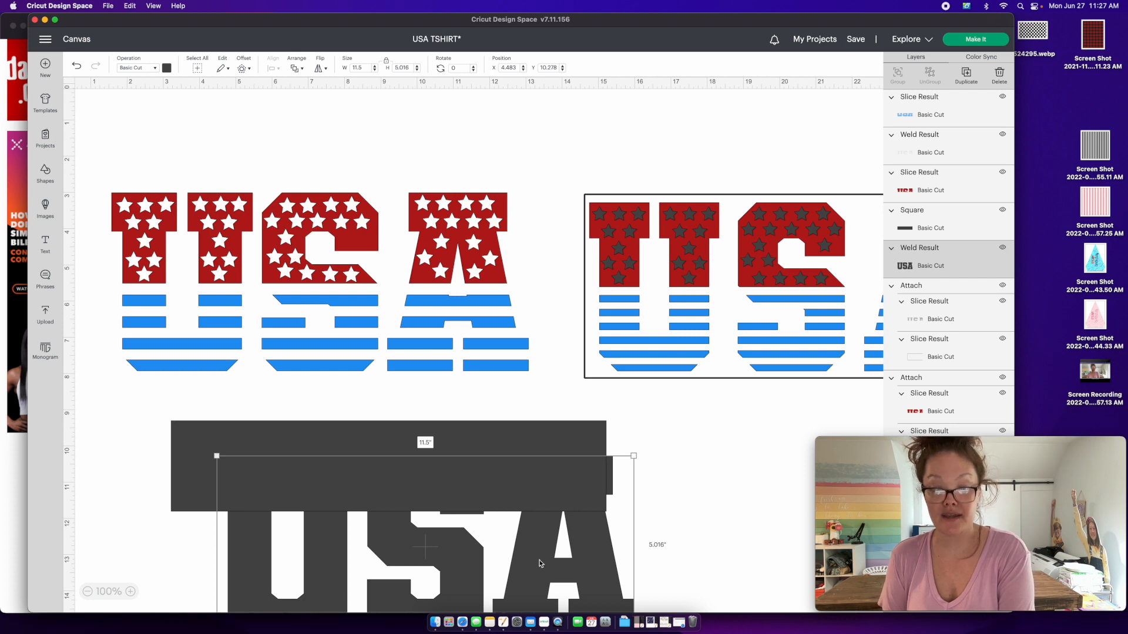
pyautogui.press('Delete')
# Step: Place the dark rectangle behind the USA design and stretch it to about 11.708 by 5.167 inches to surround all letters
pyautogui.click(171, 447)
pyautogui.moveTo(170, 448); pyautogui.dragTo(153, 269)
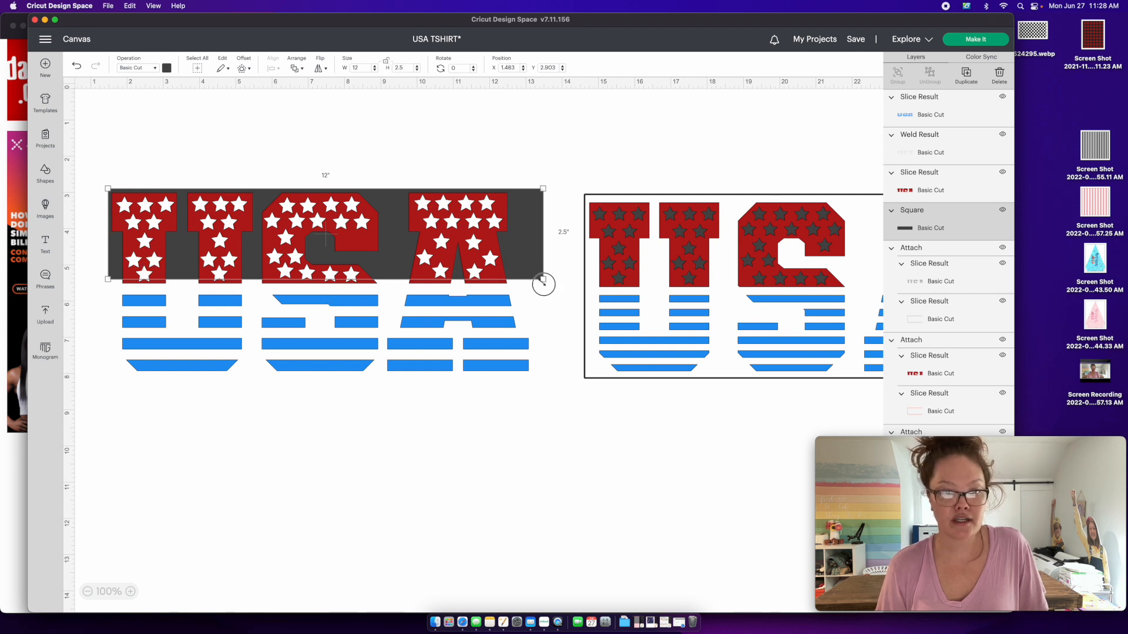
pyautogui.moveTo(543, 279); pyautogui.dragTo(532, 380)
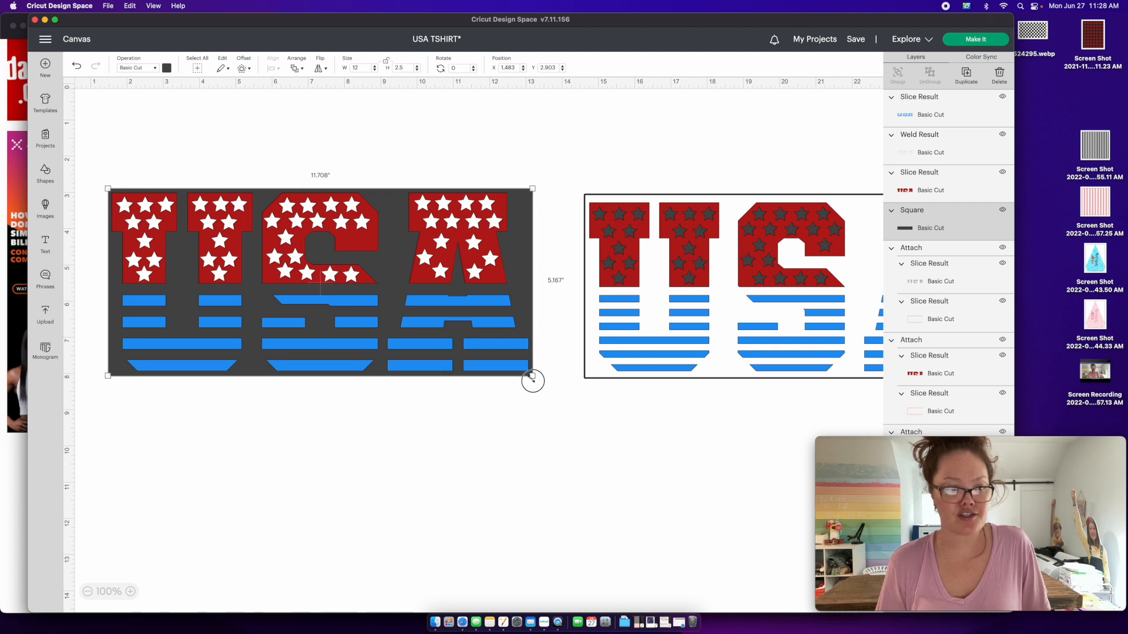
# Step: Create a 0.04 inch offset with rounded corners around the dark rectangle
pyautogui.click(242, 68)
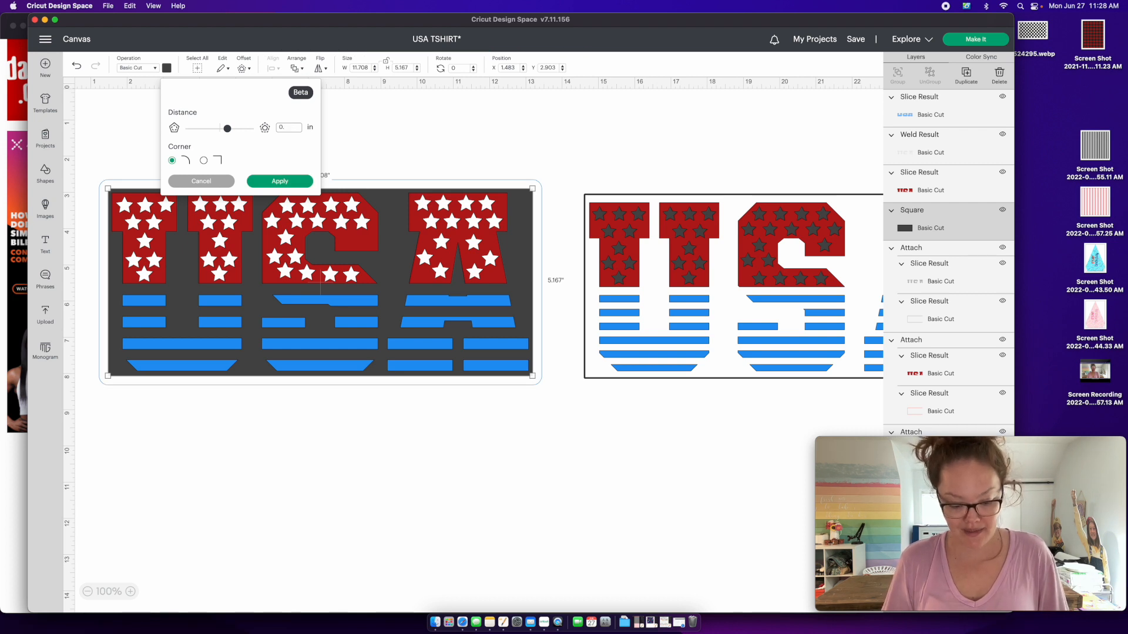
pyautogui.write('.0')
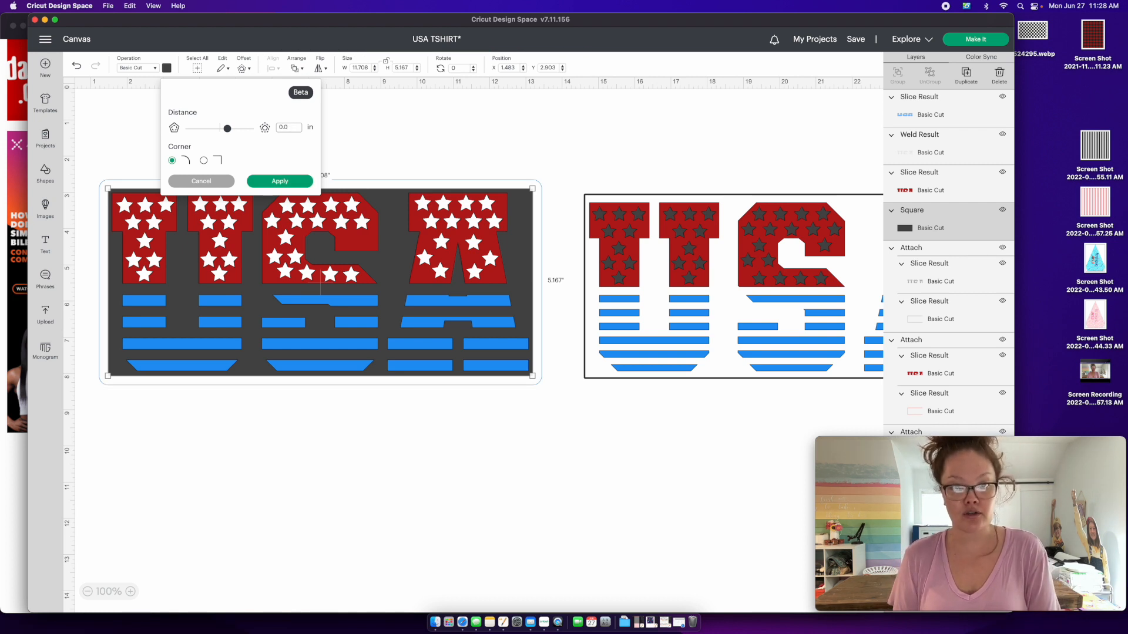
pyautogui.write('4')
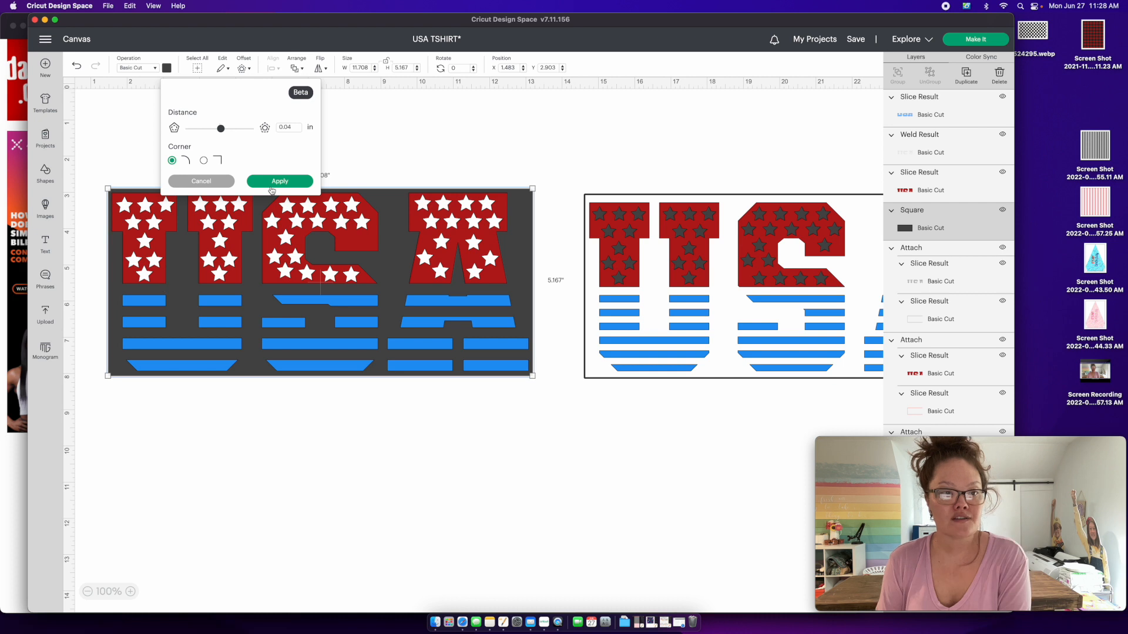
pyautogui.click(272, 182)
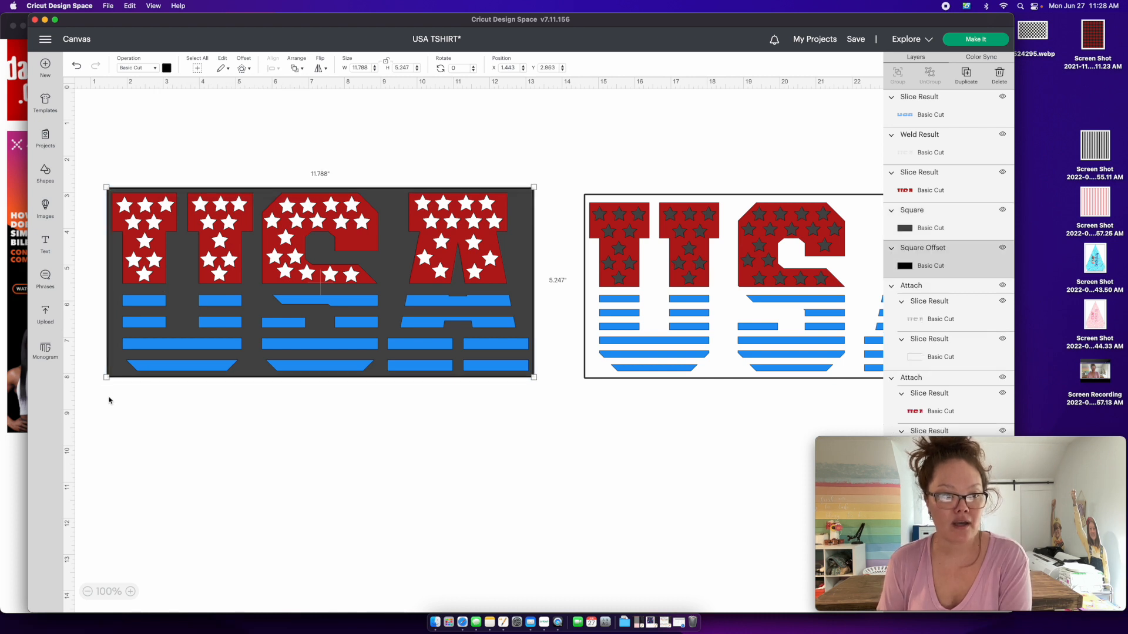
# Step: Slice the dark rectangle with its offset and delete the two solid pieces, keeping only the thin black frame
pyautogui.moveTo(109, 395); pyautogui.dragTo(107, 367)
pyautogui.rightClick(110, 367)
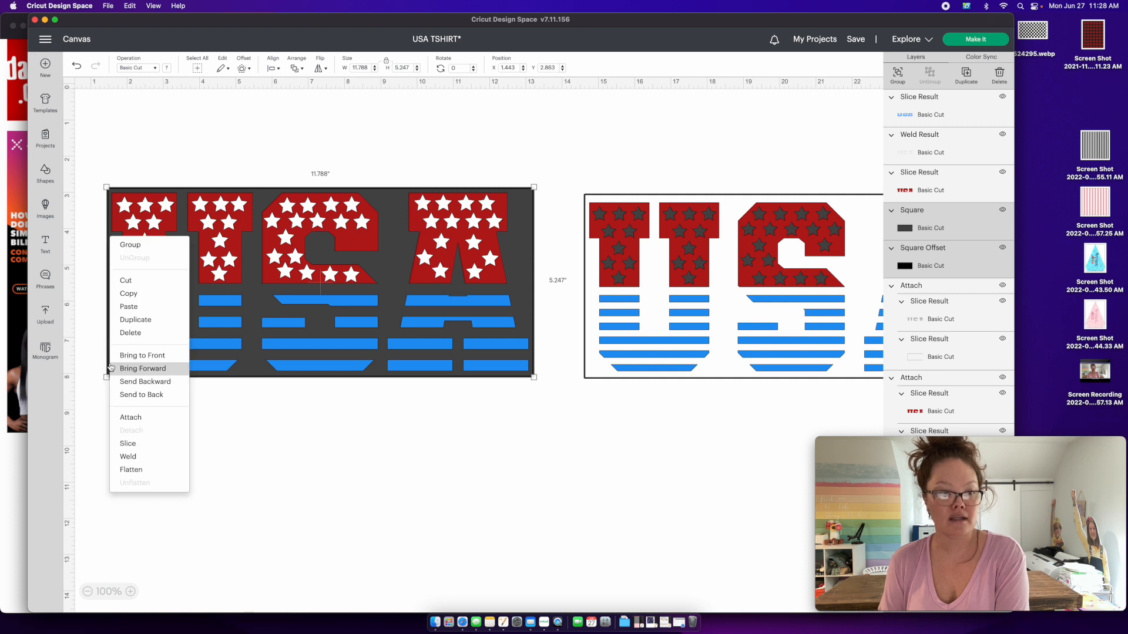
pyautogui.click(128, 444)
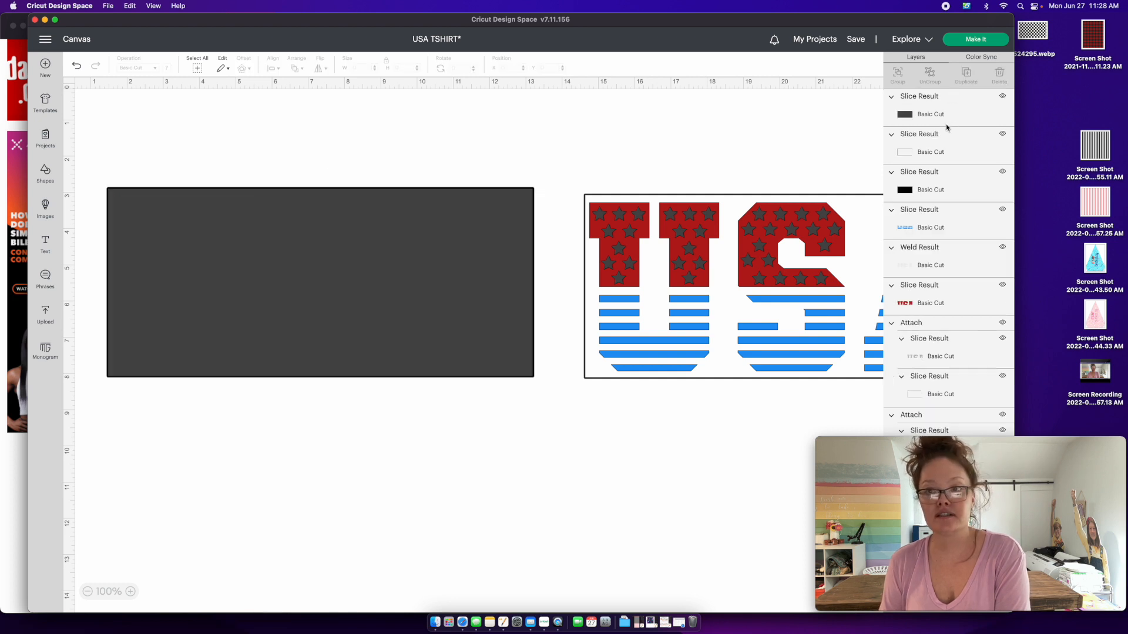
pyautogui.click(937, 108)
pyautogui.press('Delete')
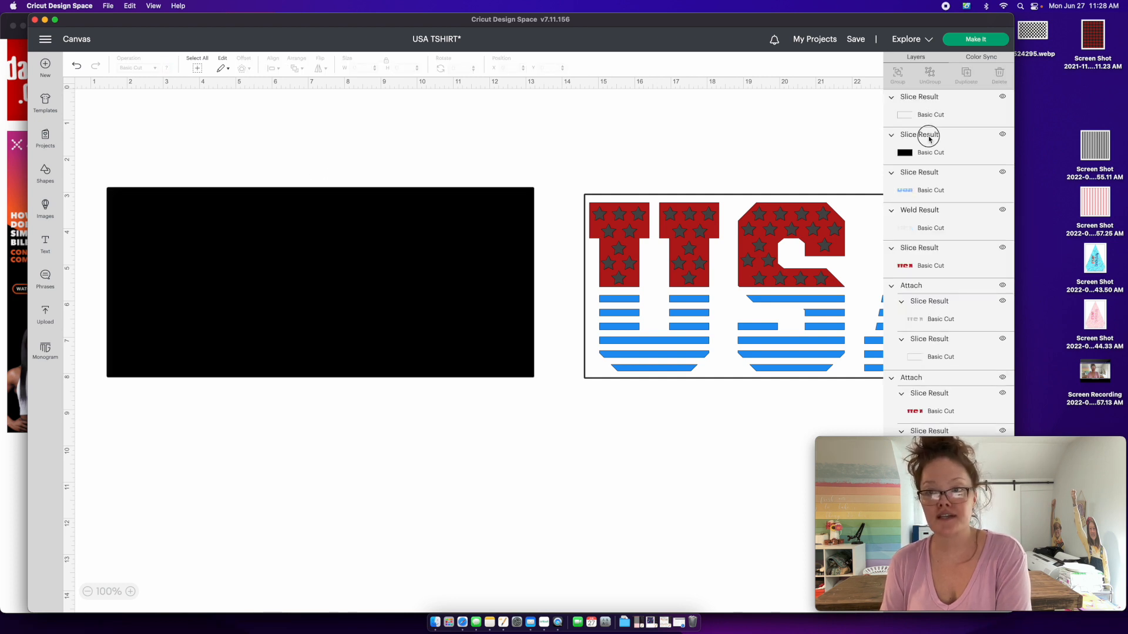
pyautogui.click(927, 135)
pyautogui.press('Delete')
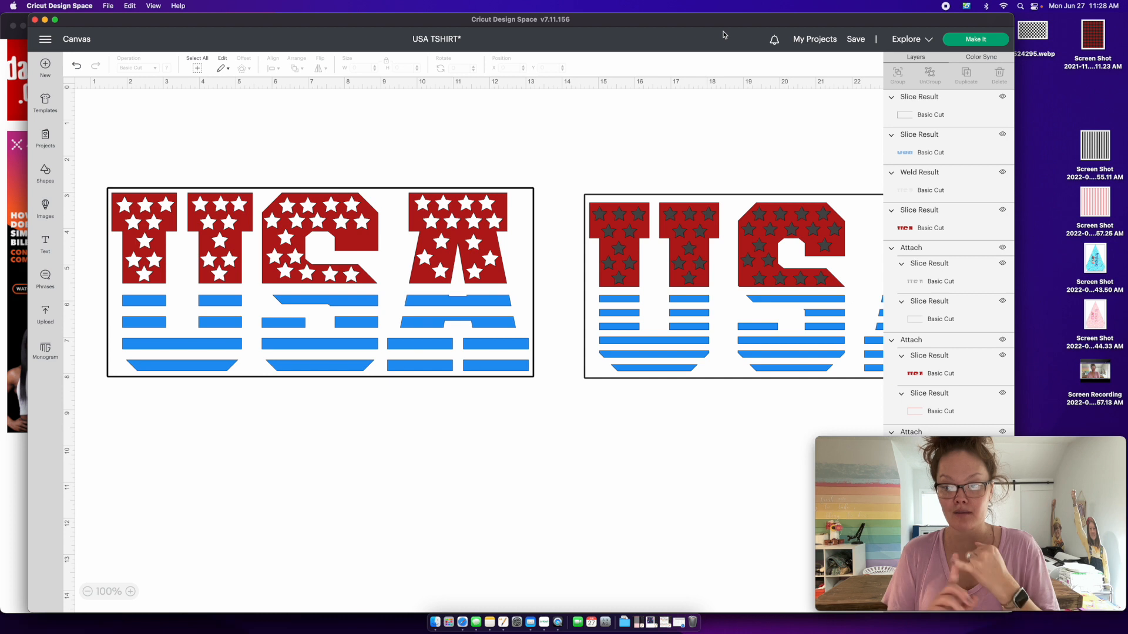
# Step: Duplicate the thin black frame twice and bring the copies over the original frame around the design
pyautogui.click(533, 192)
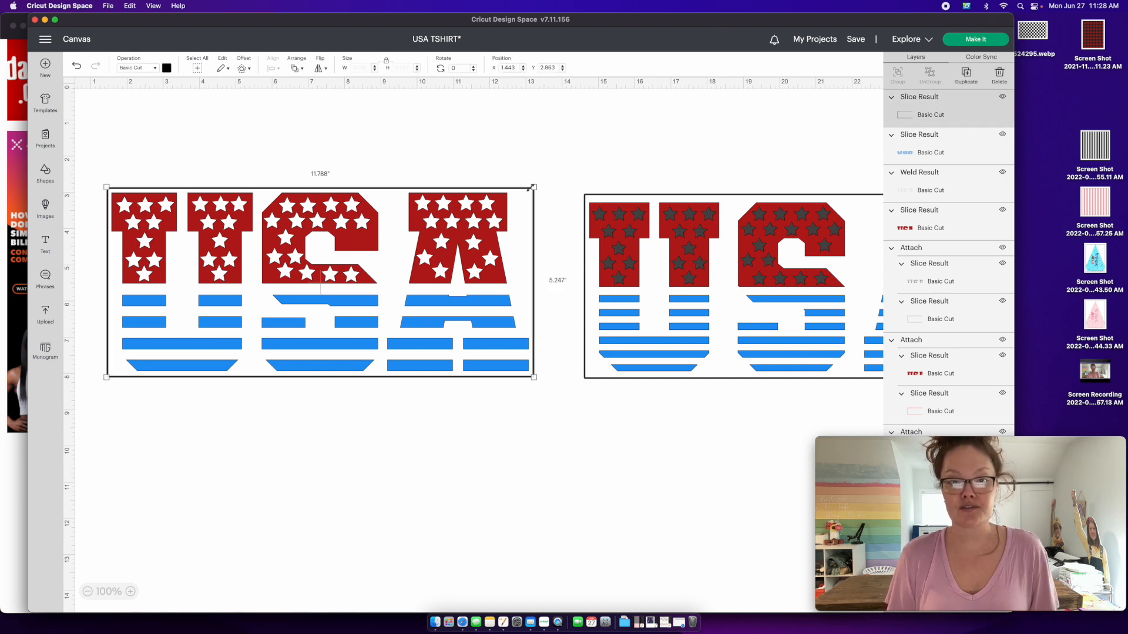
pyautogui.click(965, 79)
pyautogui.click(965, 78)
pyautogui.moveTo(558, 213); pyautogui.dragTo(519, 190)
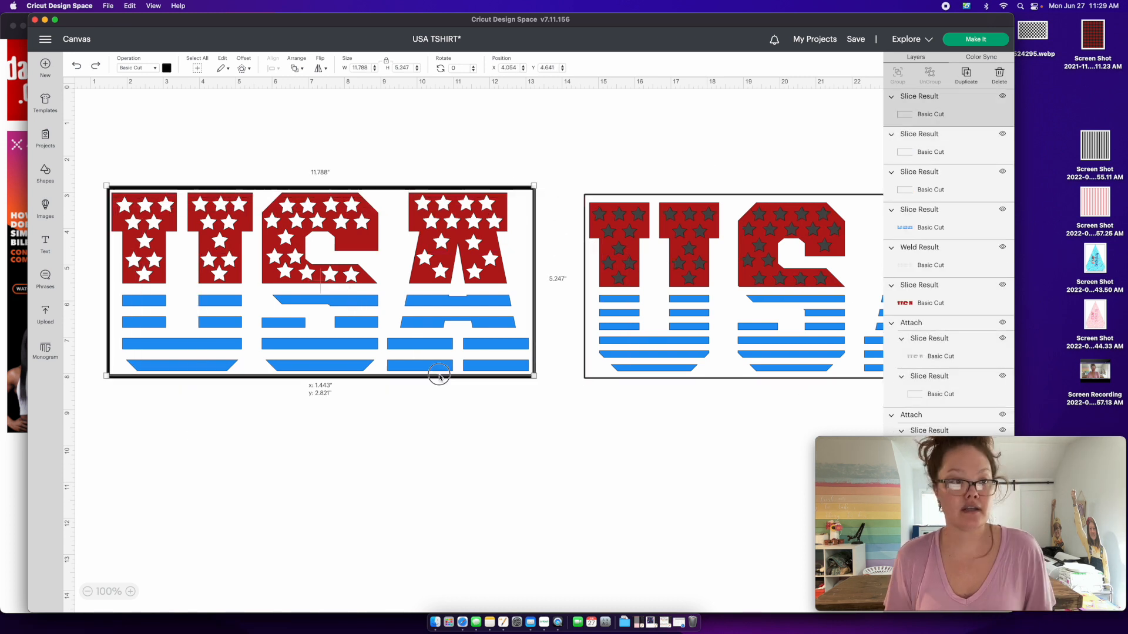
# Step: Center the three black frames on one another and position them around the letters at X 1.45, Y 2.87
pyautogui.moveTo(534, 163); pyautogui.dragTo(532, 200)
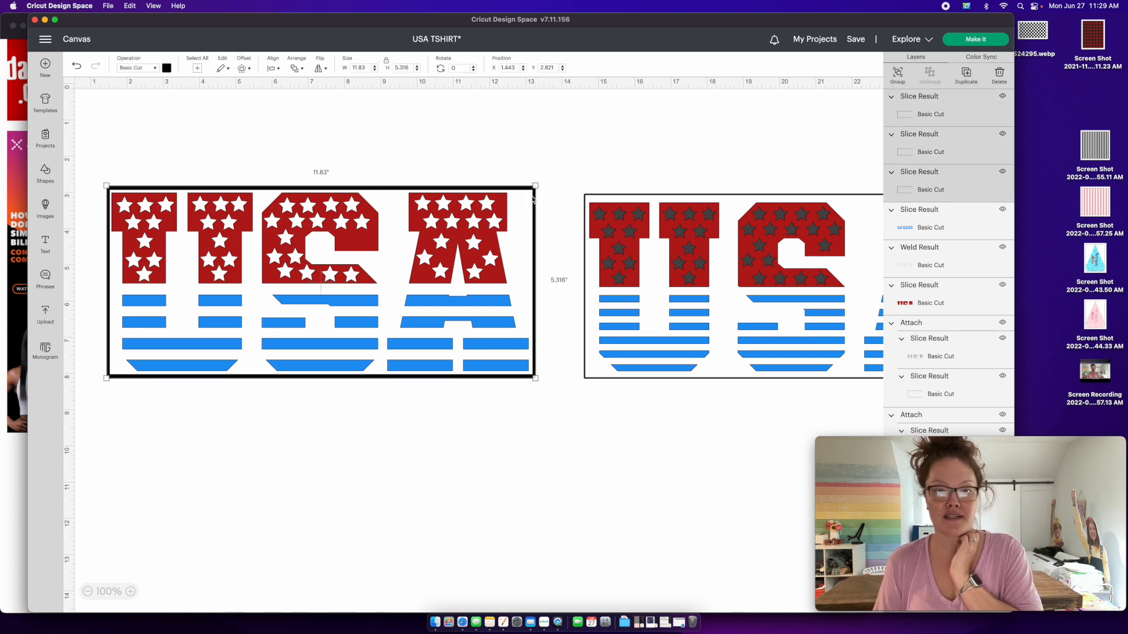
pyautogui.click(275, 68)
pyautogui.click(325, 173)
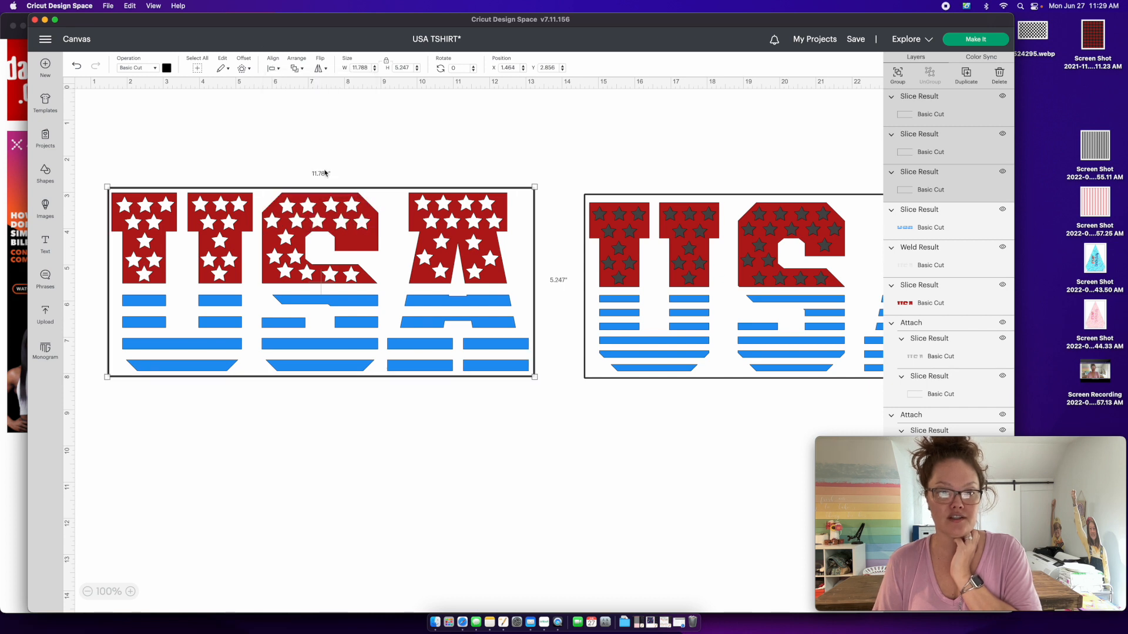
pyautogui.moveTo(535, 220); pyautogui.dragTo(535, 223)
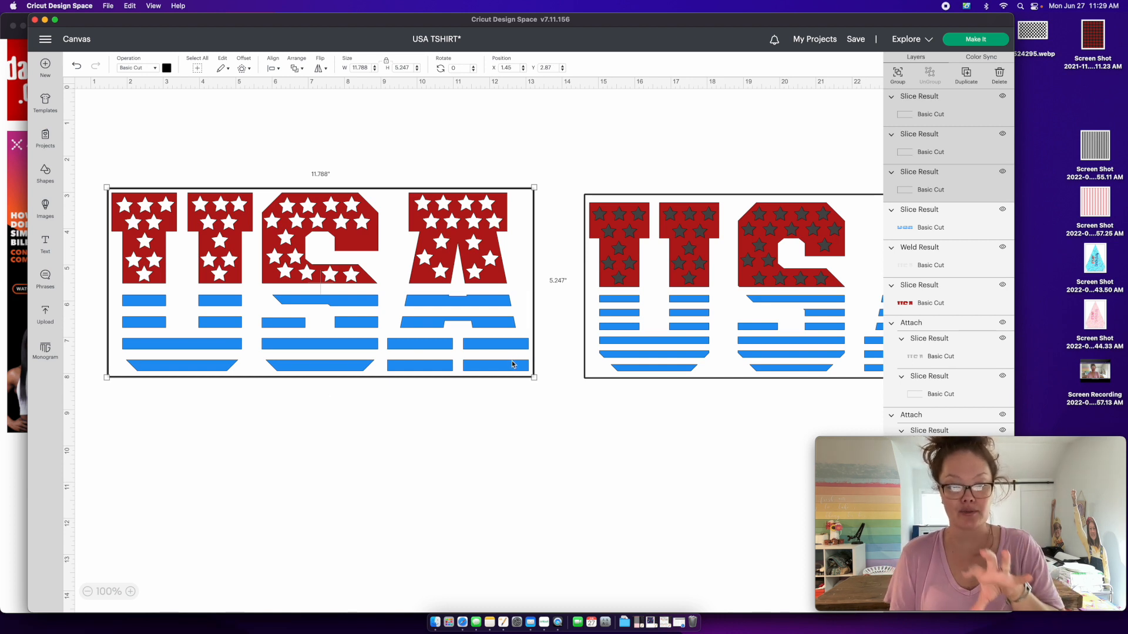
pyautogui.click(487, 421)
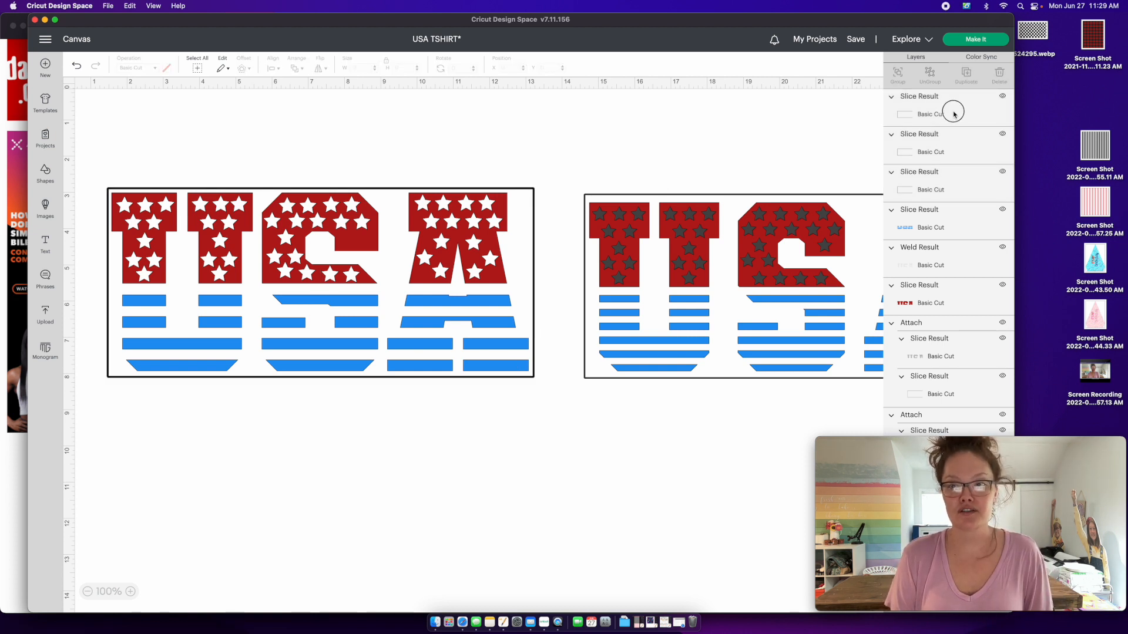
# Step: Attach one of the thin black frames to the blue stripe layer of the larger USA design
pyautogui.click(934, 115)
pyautogui.scroll(-1, 929, 286)
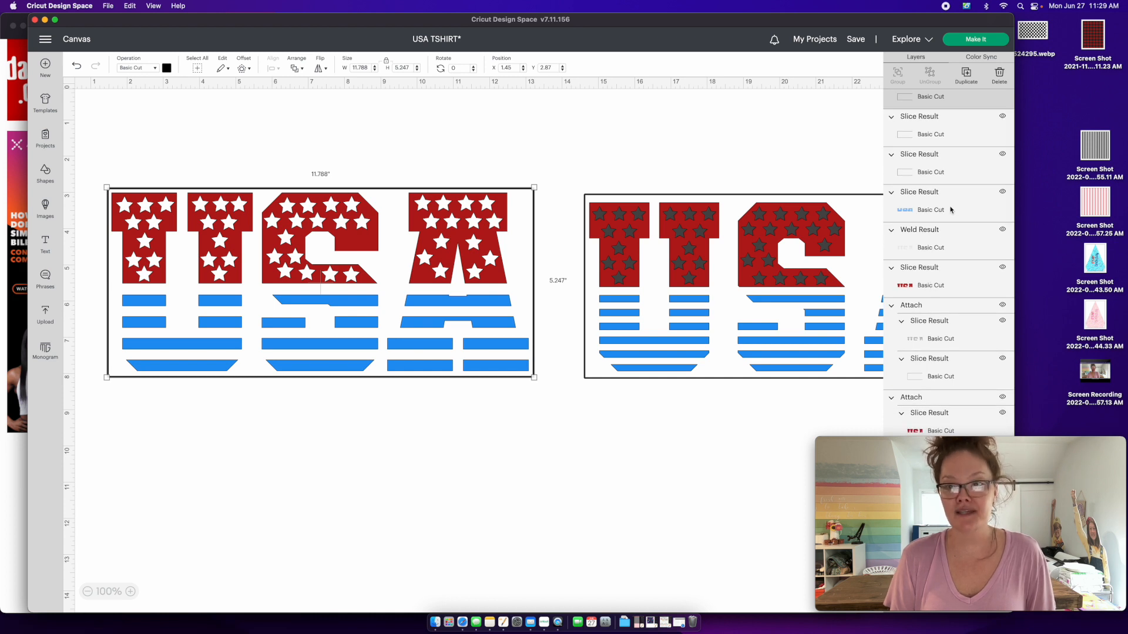
pyautogui.scroll(1, 940, 235)
pyautogui.keyDown('shift'); pyautogui.click(953, 206); pyautogui.keyUp('shift')
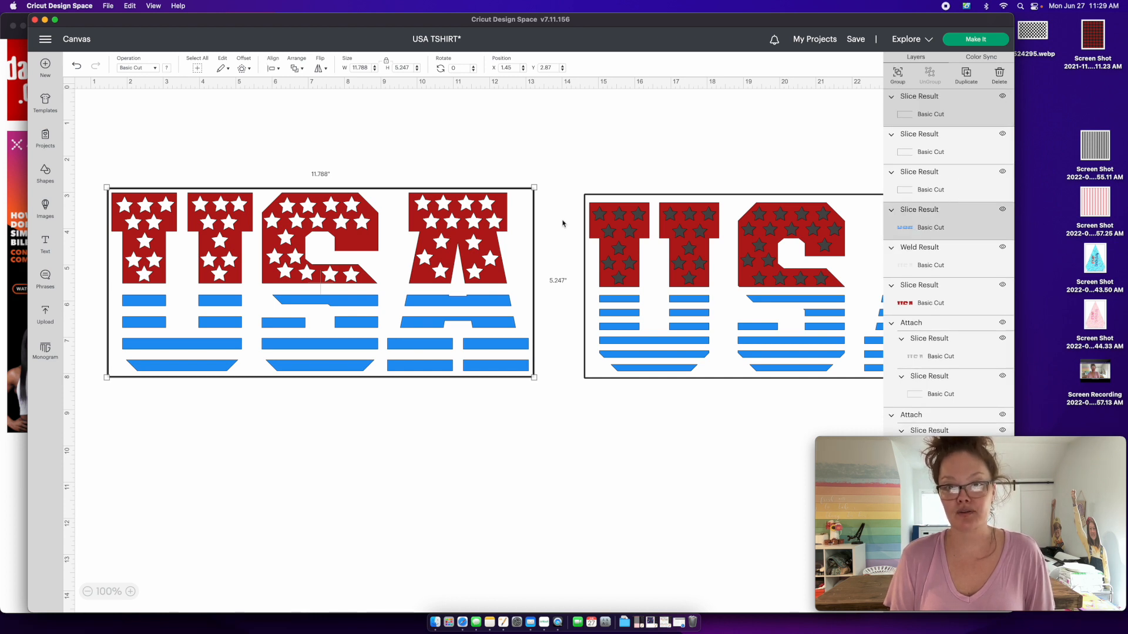
pyautogui.rightClick(932, 227)
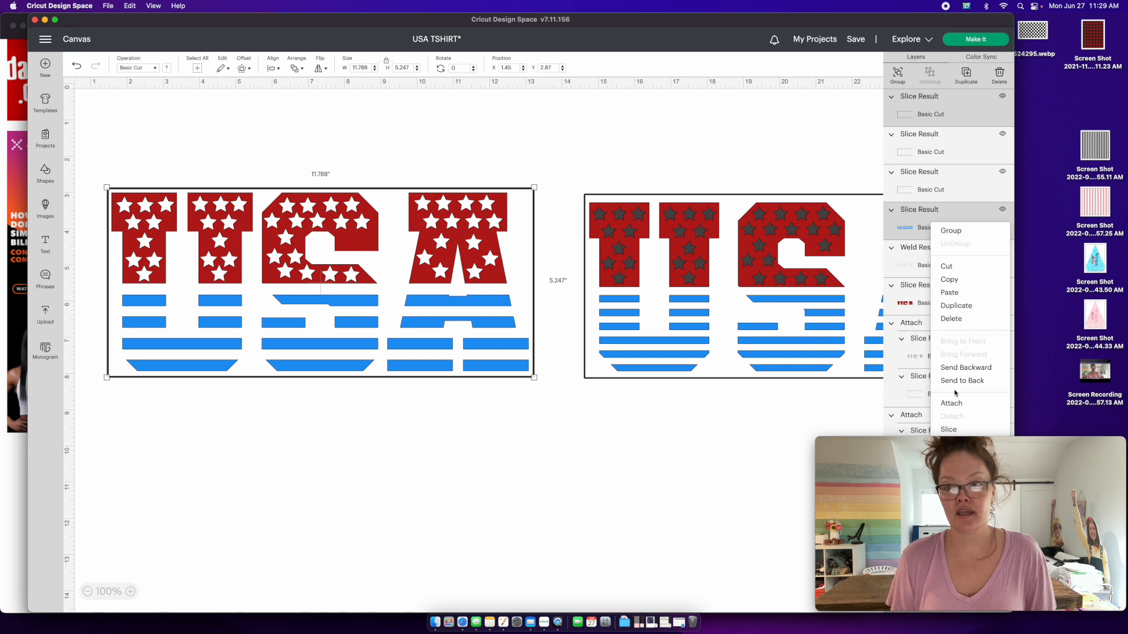
pyautogui.click(952, 404)
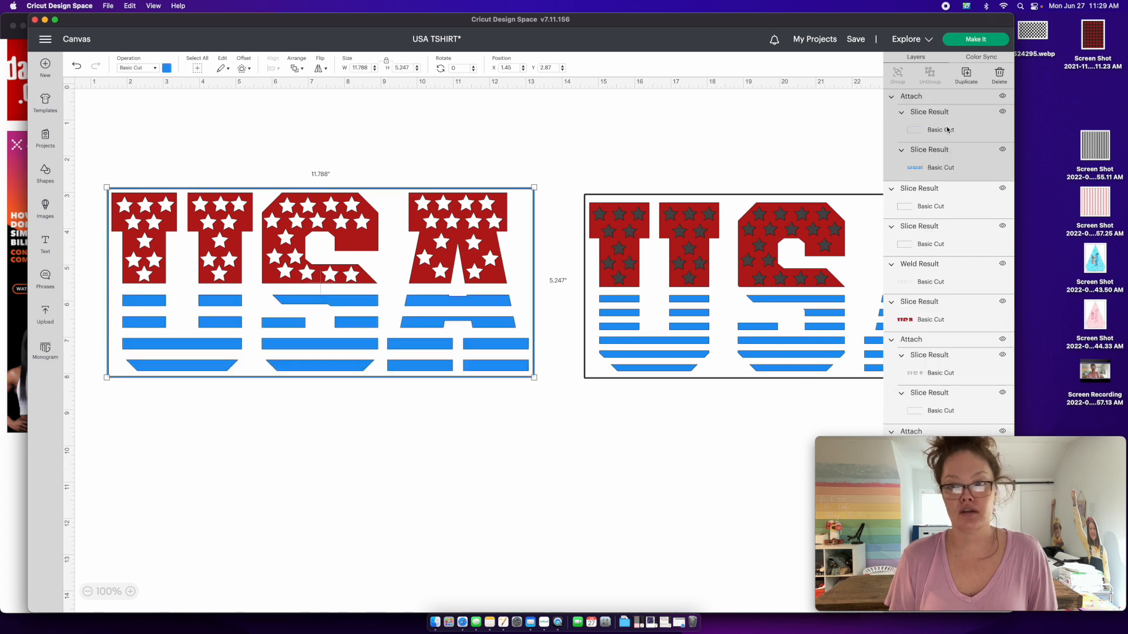
# Step: Attach a second thin black frame to the red letter-top layer of the larger USA design
pyautogui.click(920, 187)
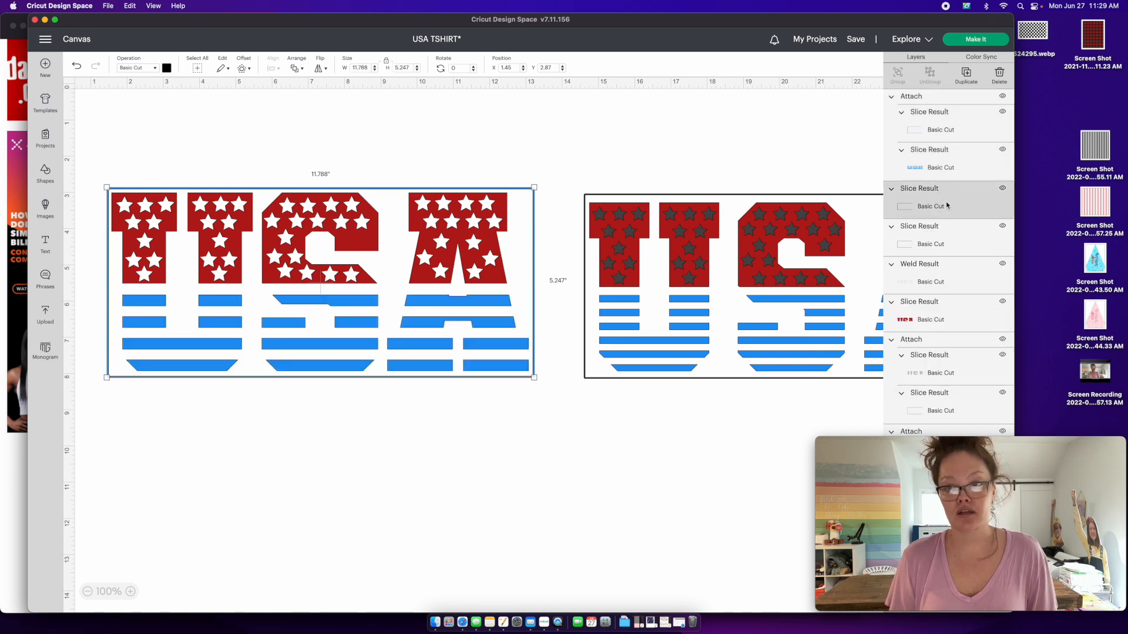
pyautogui.keyDown('shift'); pyautogui.click(938, 315); pyautogui.keyUp('shift')
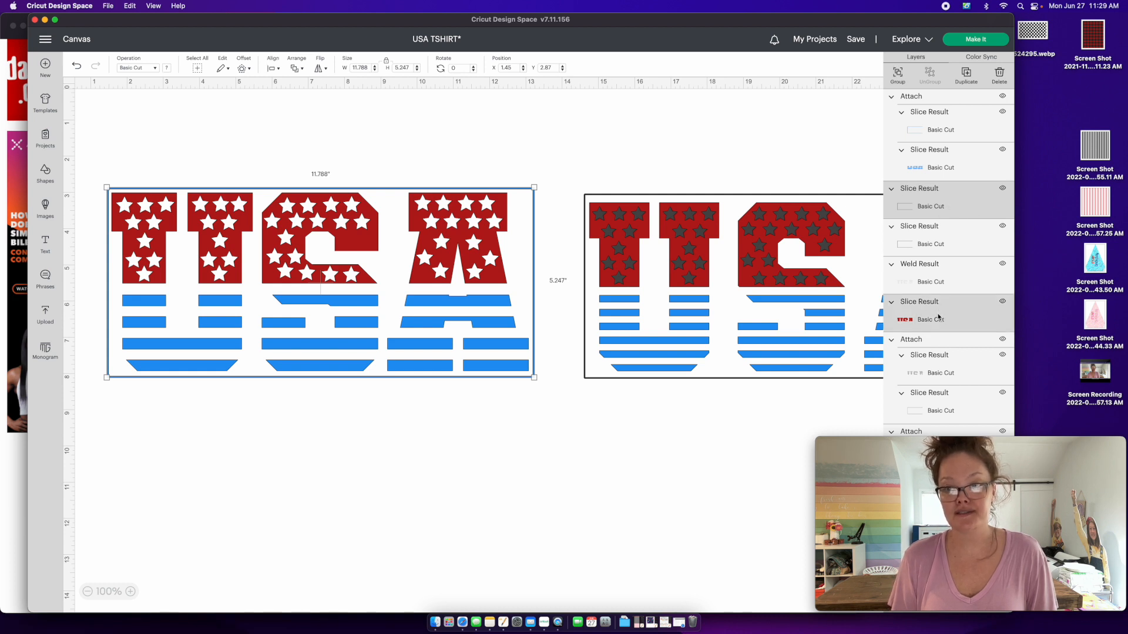
pyautogui.rightClick(938, 317)
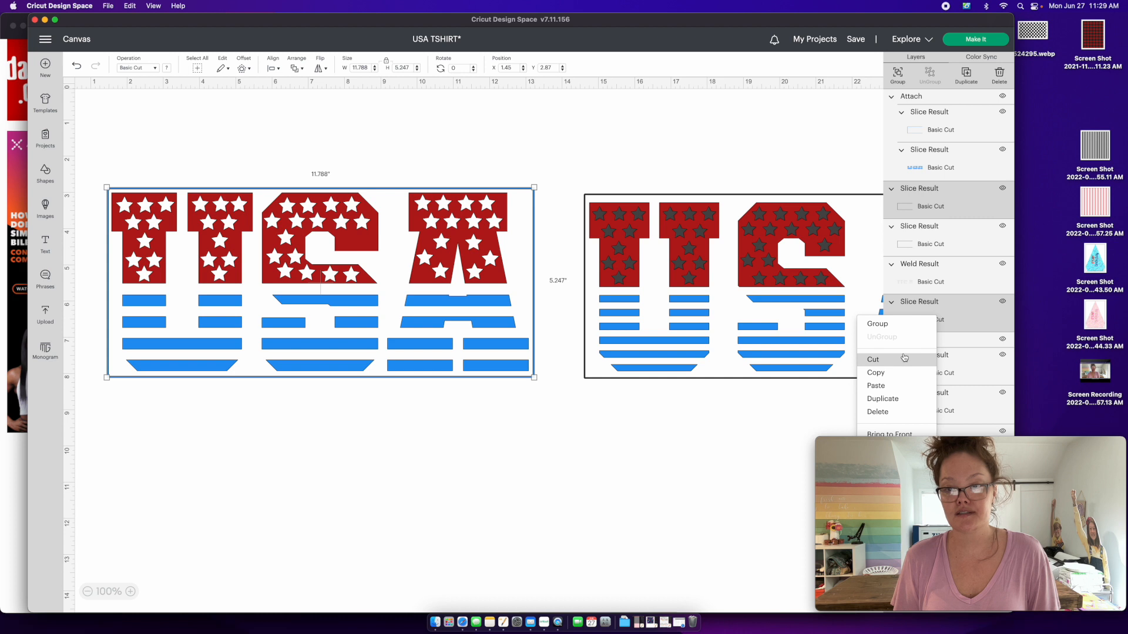
pyautogui.moveTo(1014, 352); pyautogui.dragTo(849, 352)
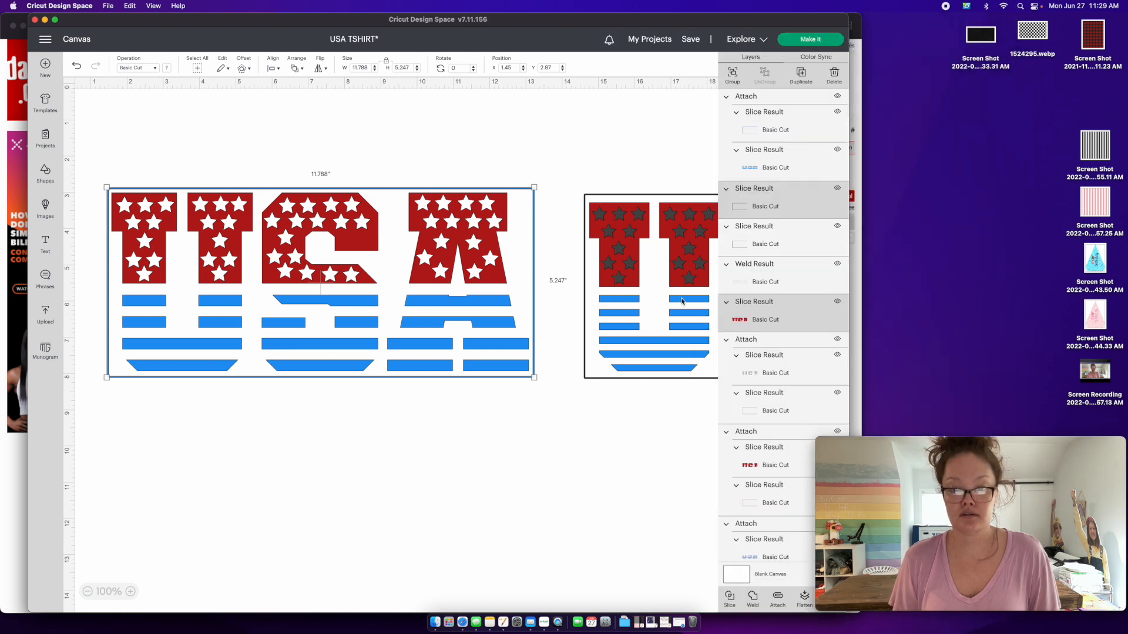
pyautogui.rightClick(743, 318)
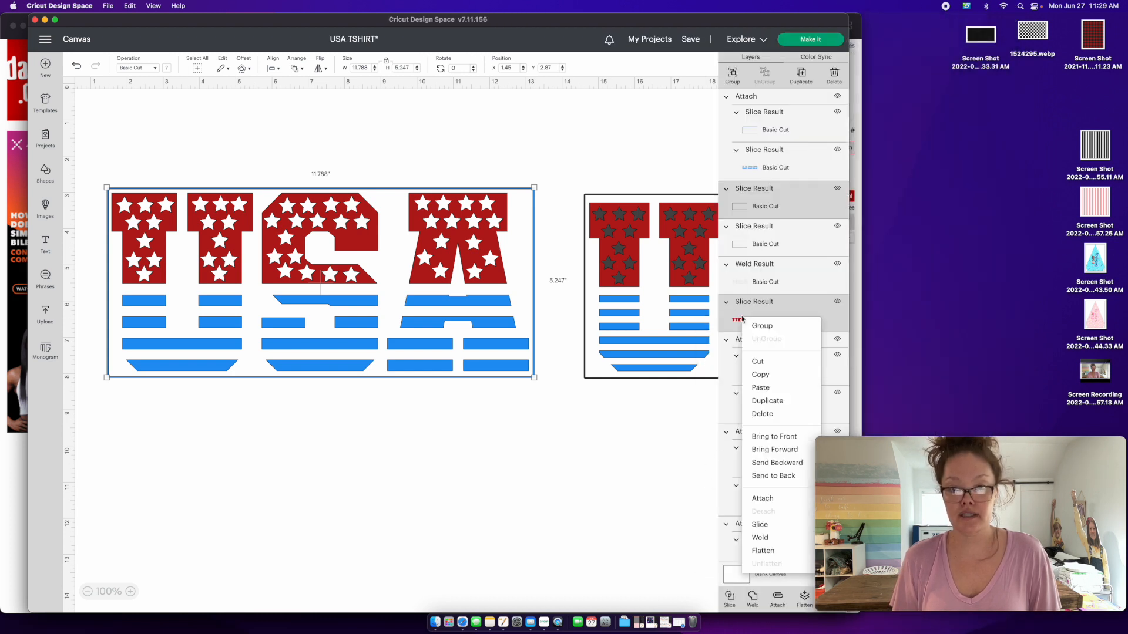
pyautogui.click(765, 498)
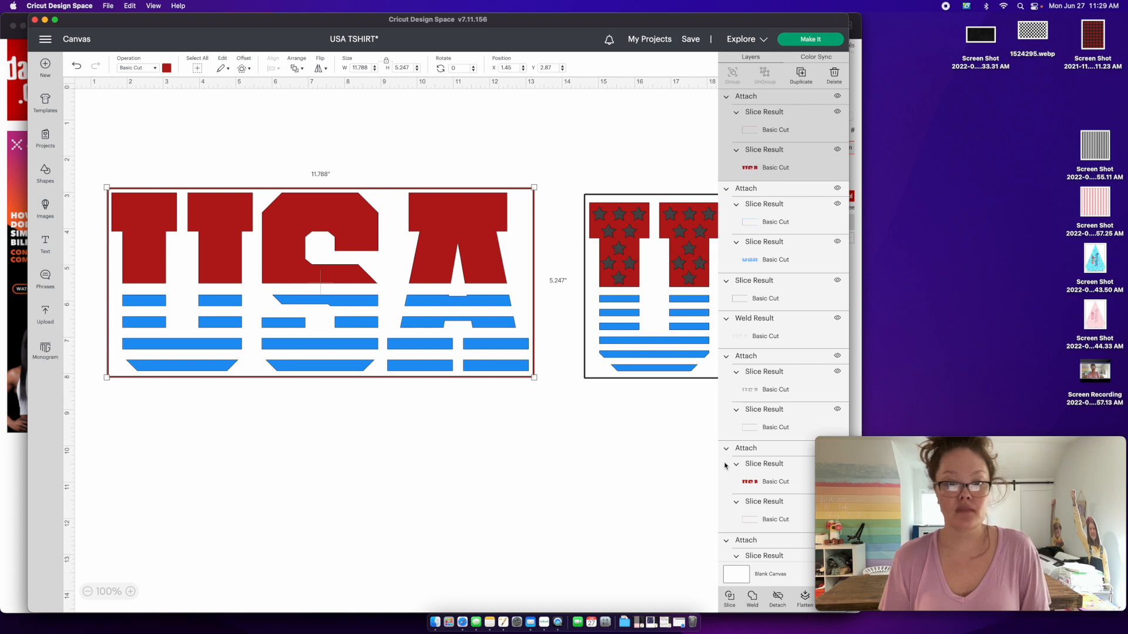
# Step: Attach the remaining thin black frame to the welded white stars layer
pyautogui.click(748, 290)
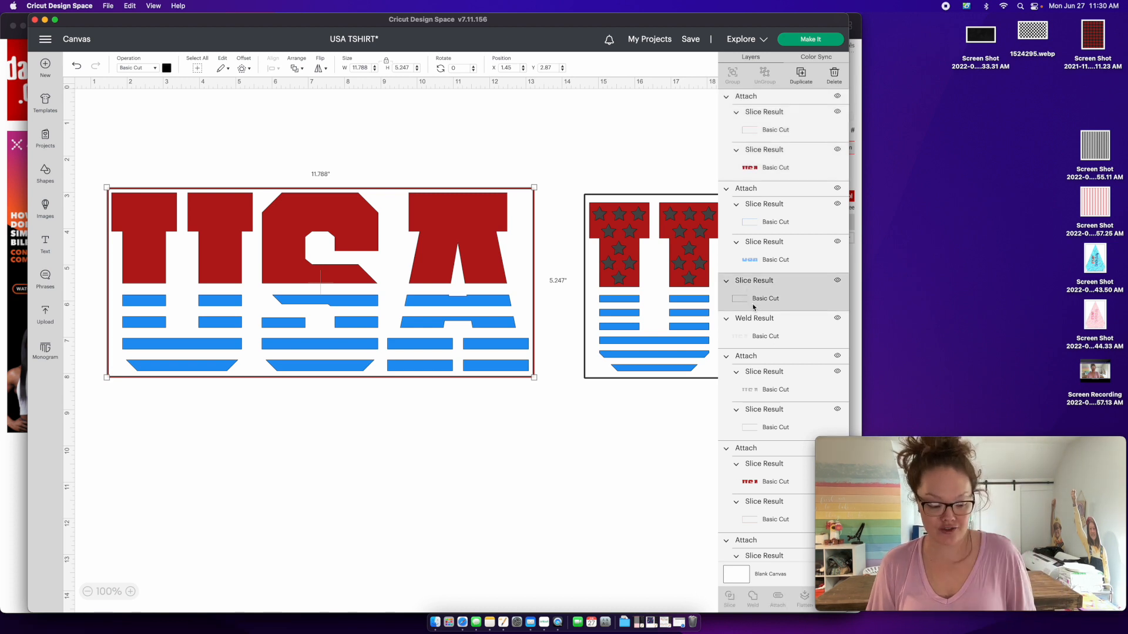
pyautogui.keyDown('shift'); pyautogui.click(767, 332); pyautogui.keyUp('shift')
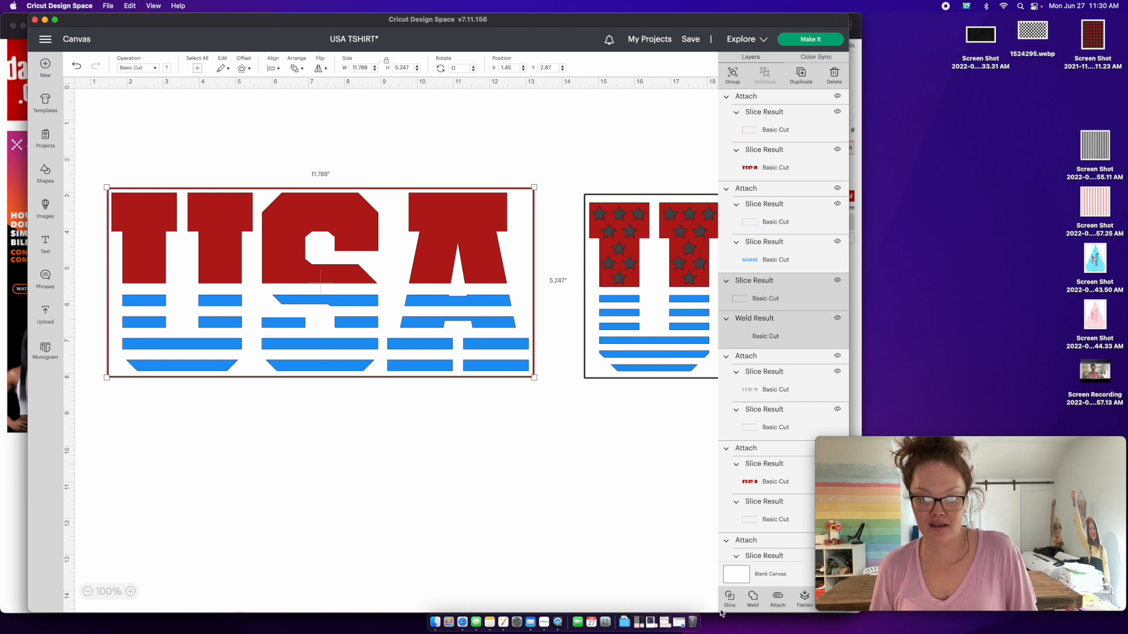
pyautogui.click(778, 598)
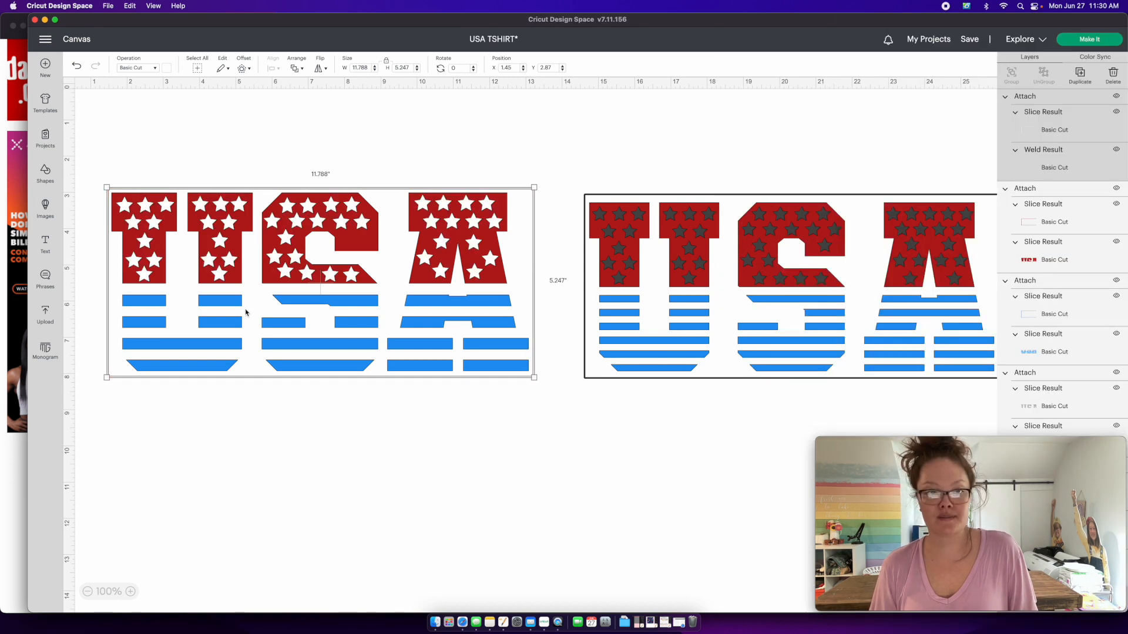
# Step: Pull the attached white, red and blue layers apart to inspect each color with its frame, and undo the moves
pyautogui.moveTo(238, 287); pyautogui.dragTo(247, 468)
pyautogui.moveTo(250, 502); pyautogui.dragTo(239, 498)
pyautogui.moveTo(413, 300); pyautogui.dragTo(421, 497)
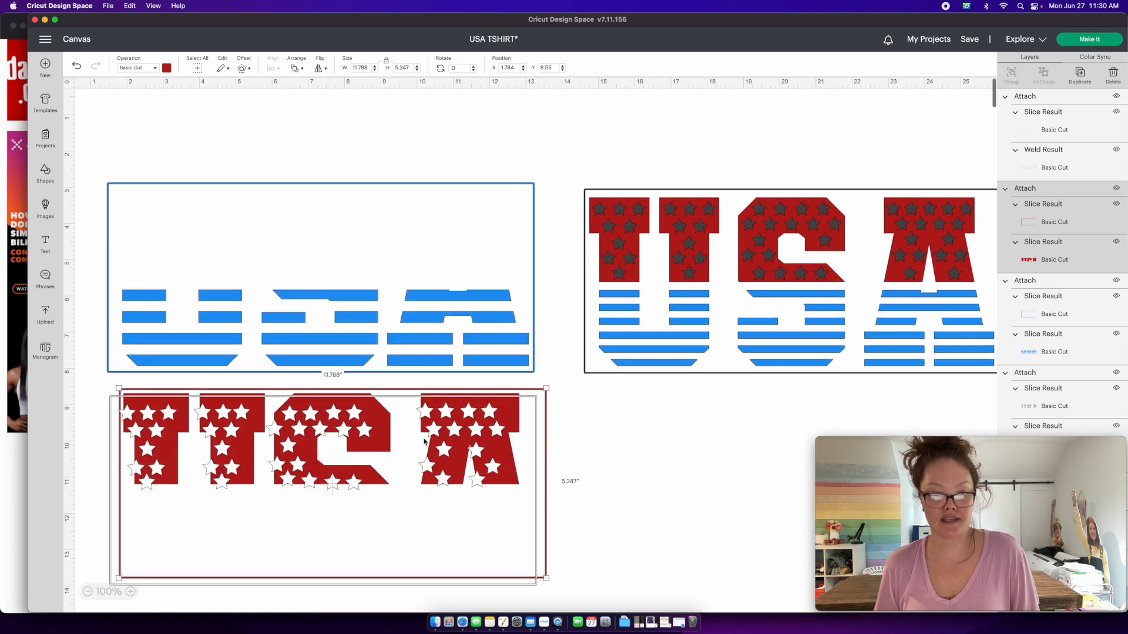
pyautogui.moveTo(455, 327)
pyautogui.mouseDown()
pyautogui.moveTo(445, 322)
pyautogui.moveTo(470, 322)
pyautogui.mouseUp()
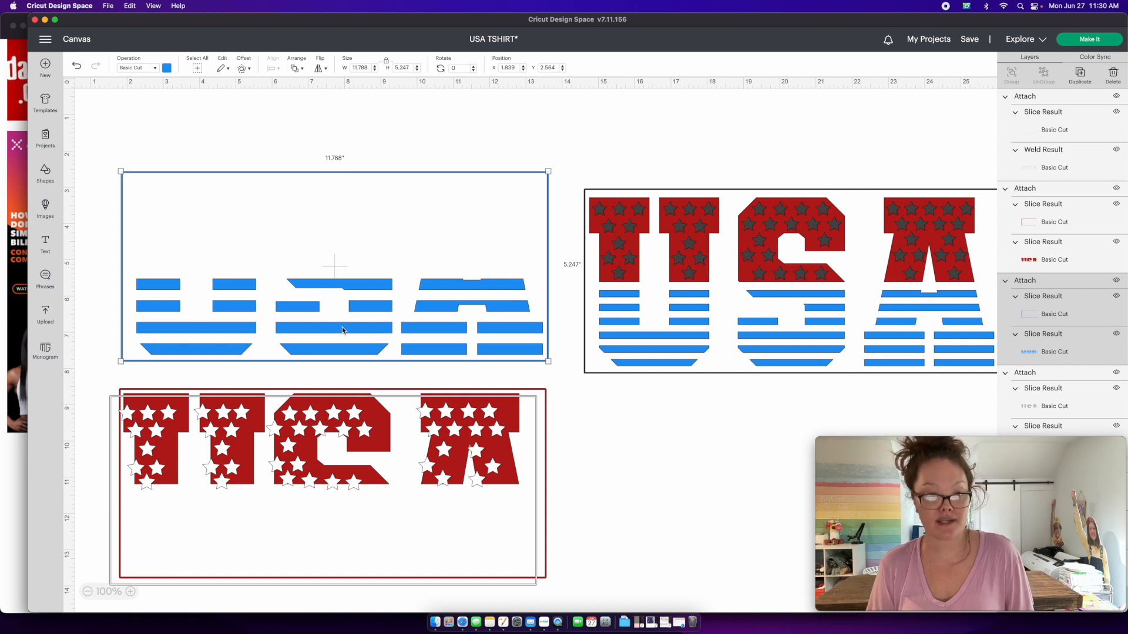
pyautogui.press('super+z')
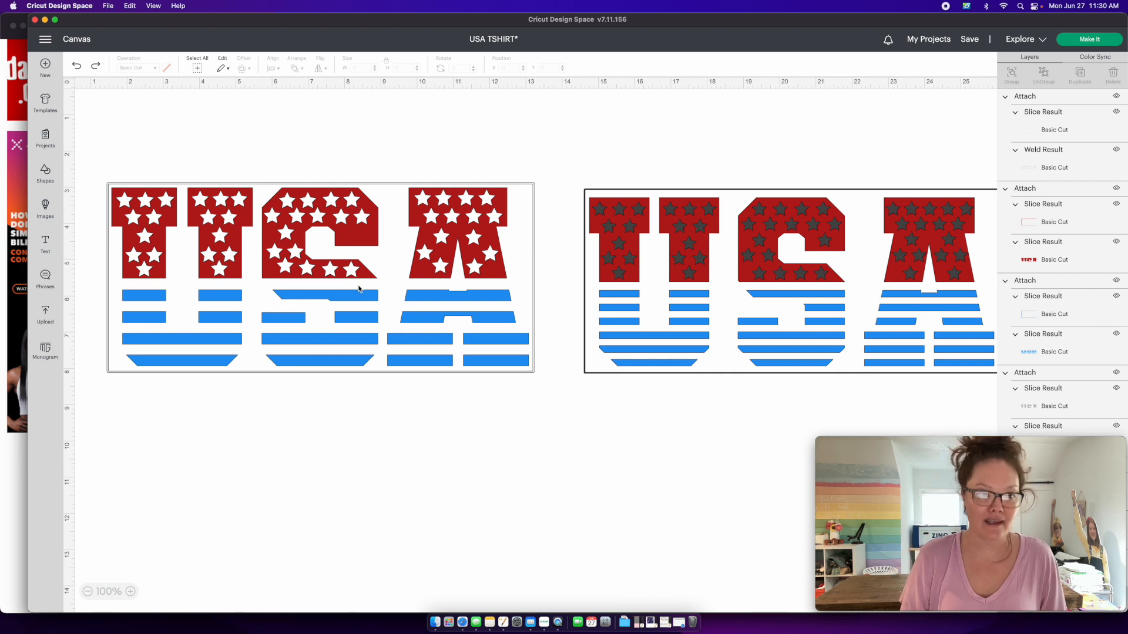
# Step: Select all three attached layers of the white-starred USA design and flip them horizontally
pyautogui.click(88, 149)
pyautogui.moveTo(88, 149); pyautogui.dragTo(555, 454)
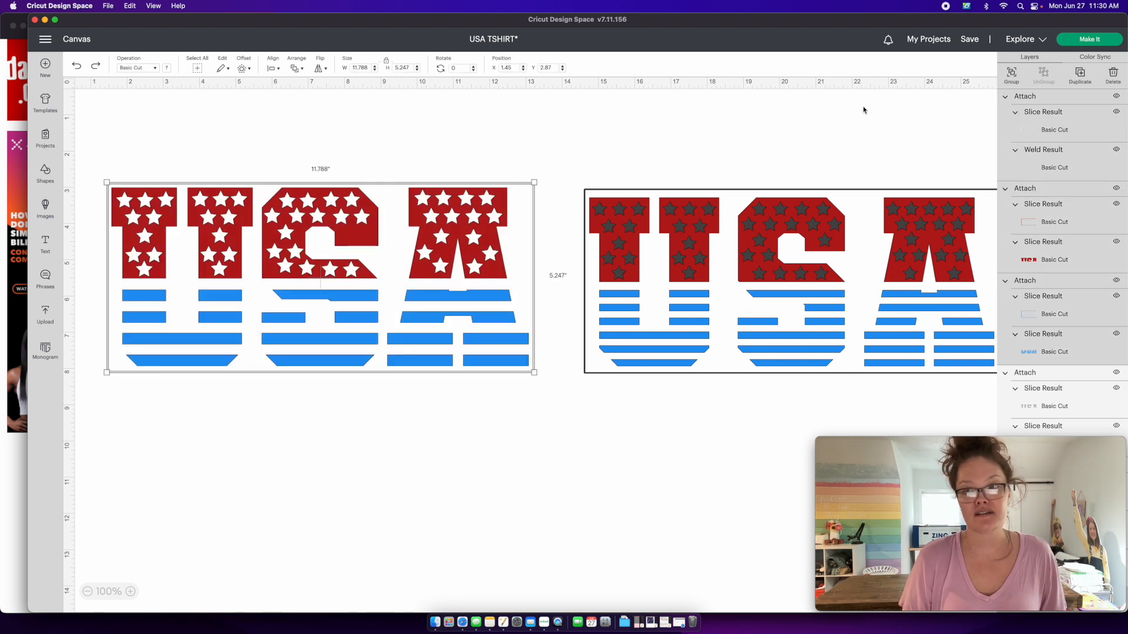
pyautogui.click(317, 70)
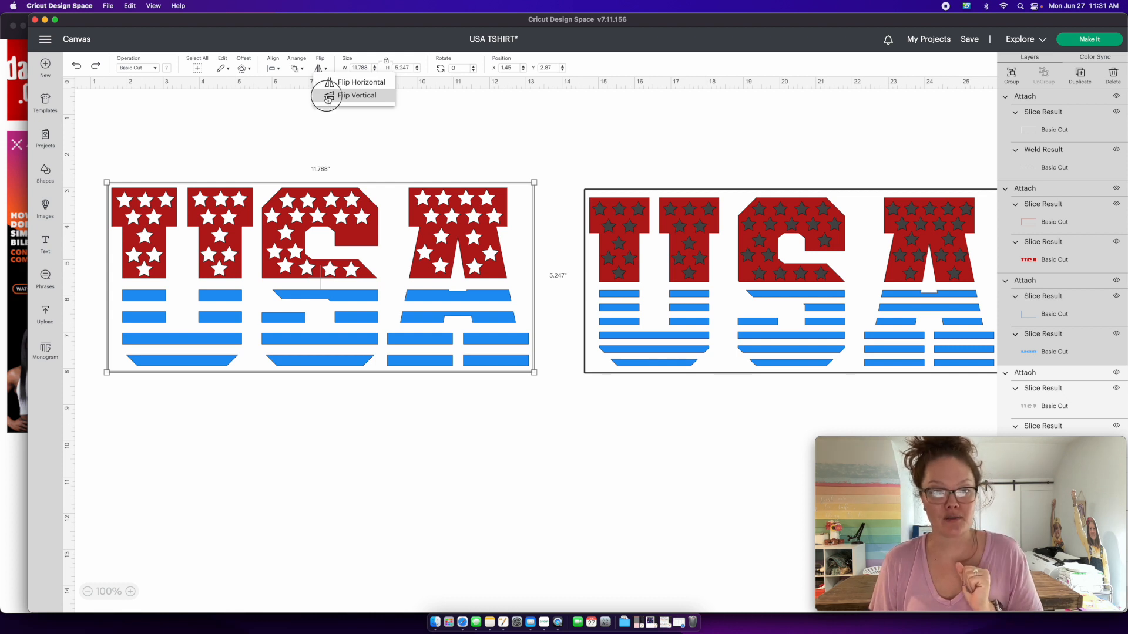
pyautogui.click(327, 97)
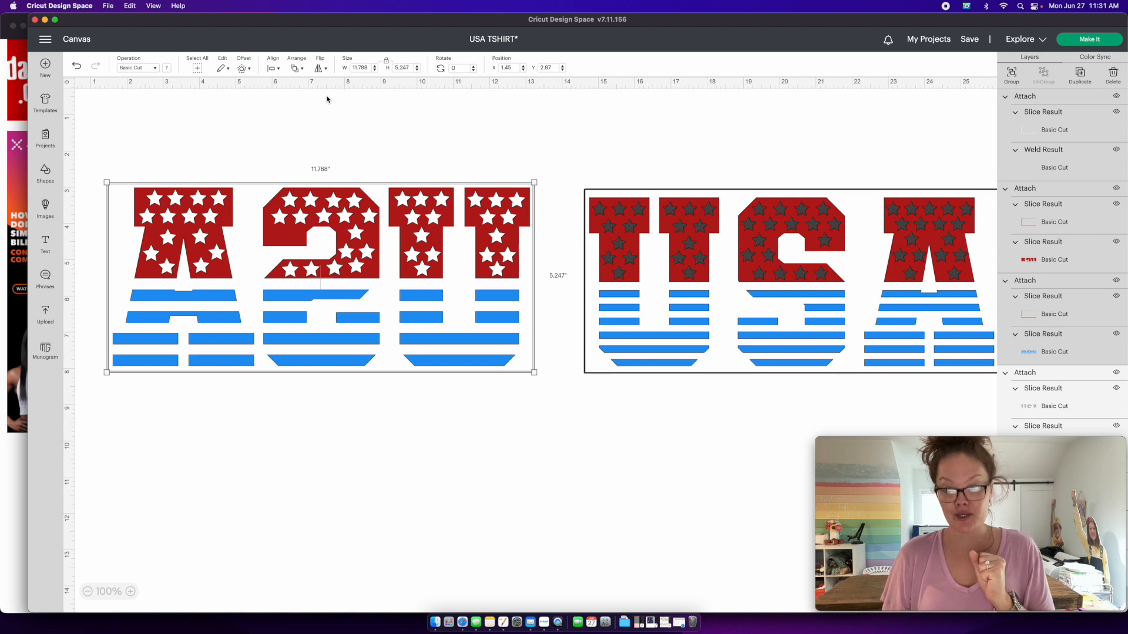
# Step: Preview the project's cutting mats, examine the white, black and red ones, and cancel the larger-mat prompt
pyautogui.click(1109, 41)
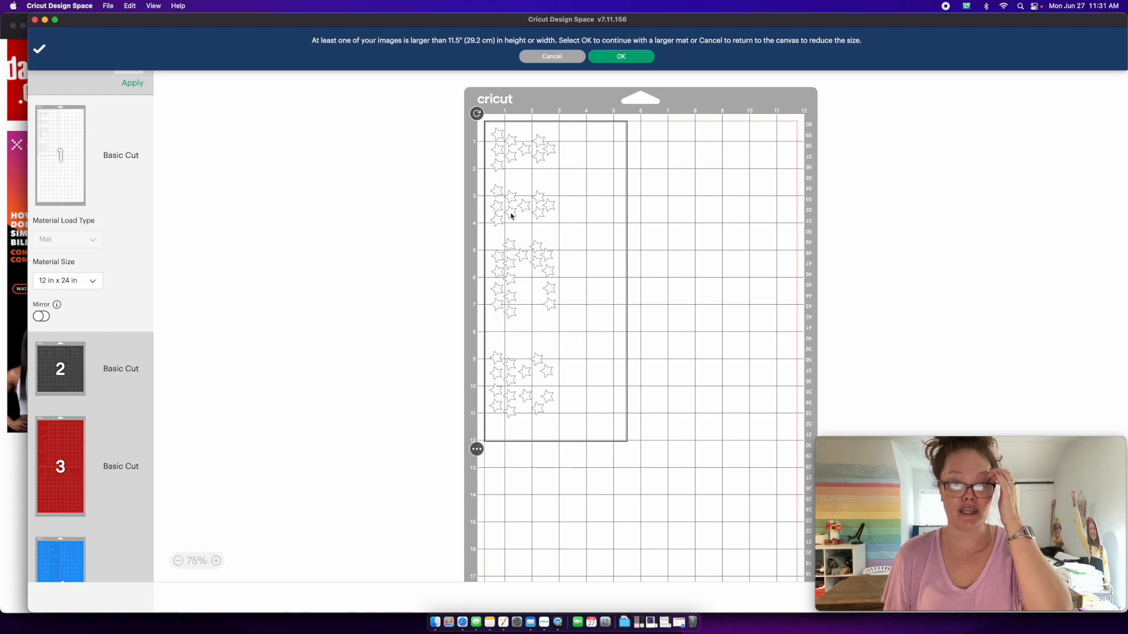
pyautogui.click(85, 368)
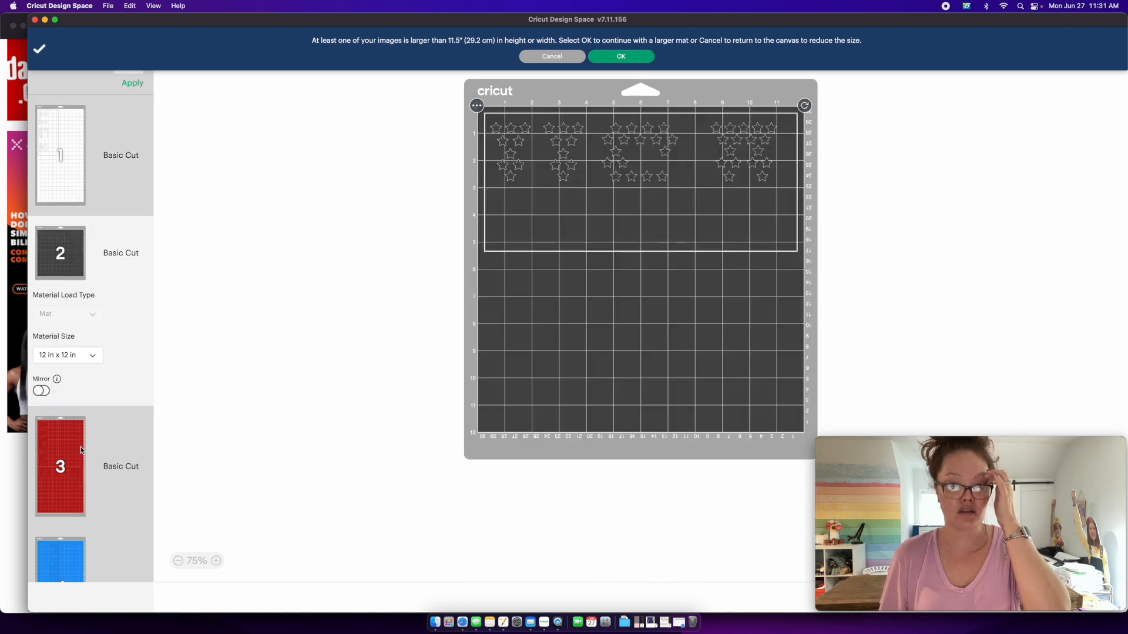
pyautogui.click(81, 450)
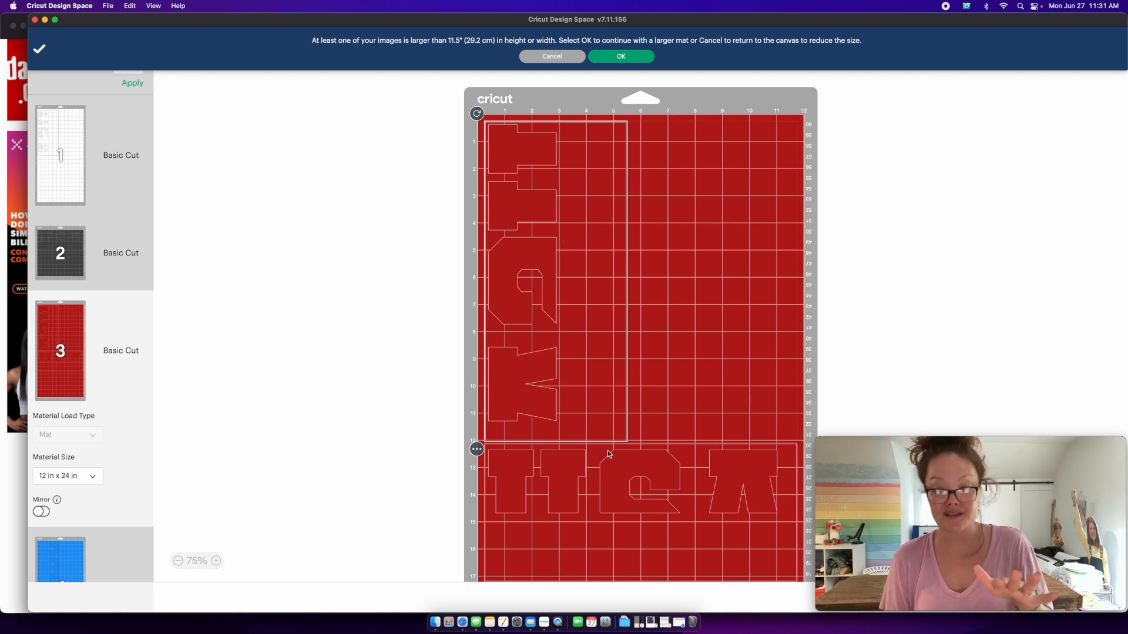
pyautogui.click(551, 58)
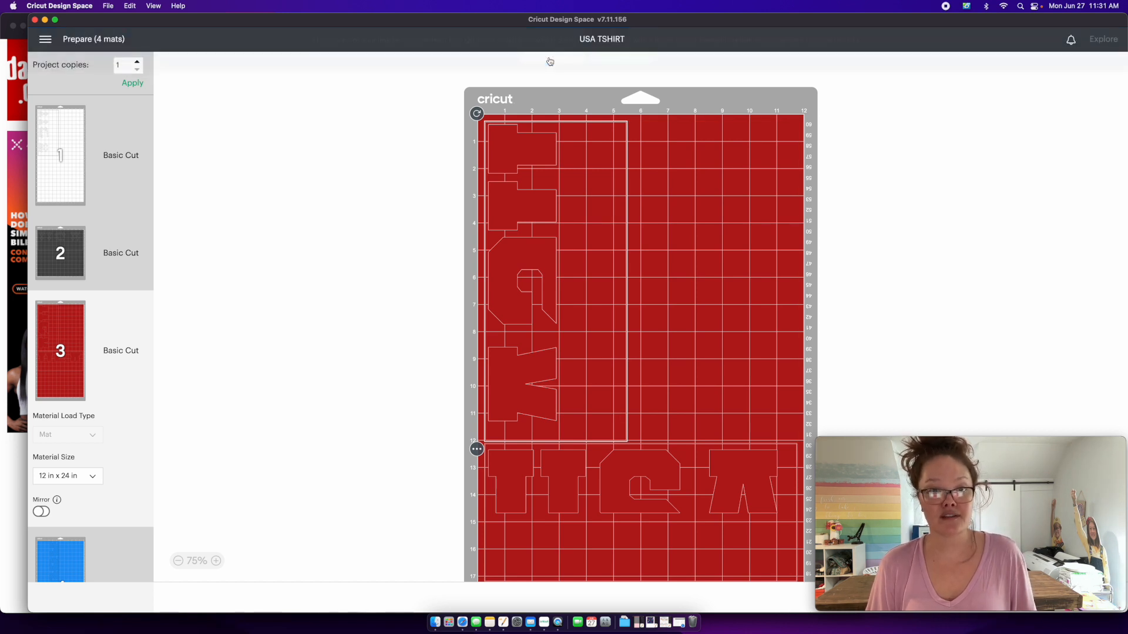